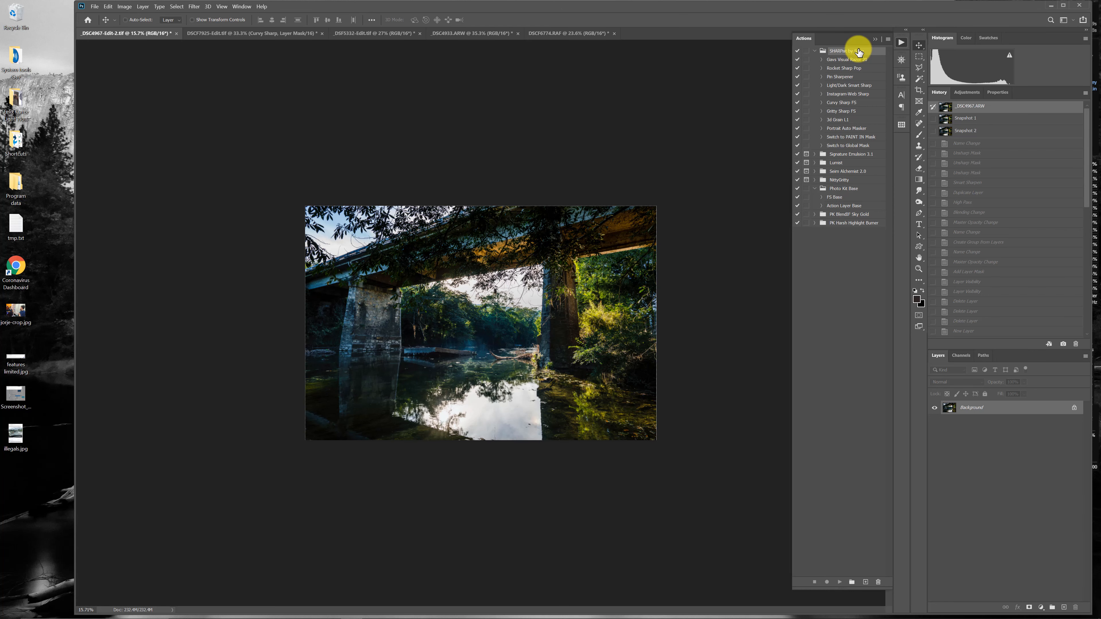
# - Examine the commands available for managing actions and the installed action sets, including SHARPist and Signature Emulsion
pyautogui.click(888, 40)
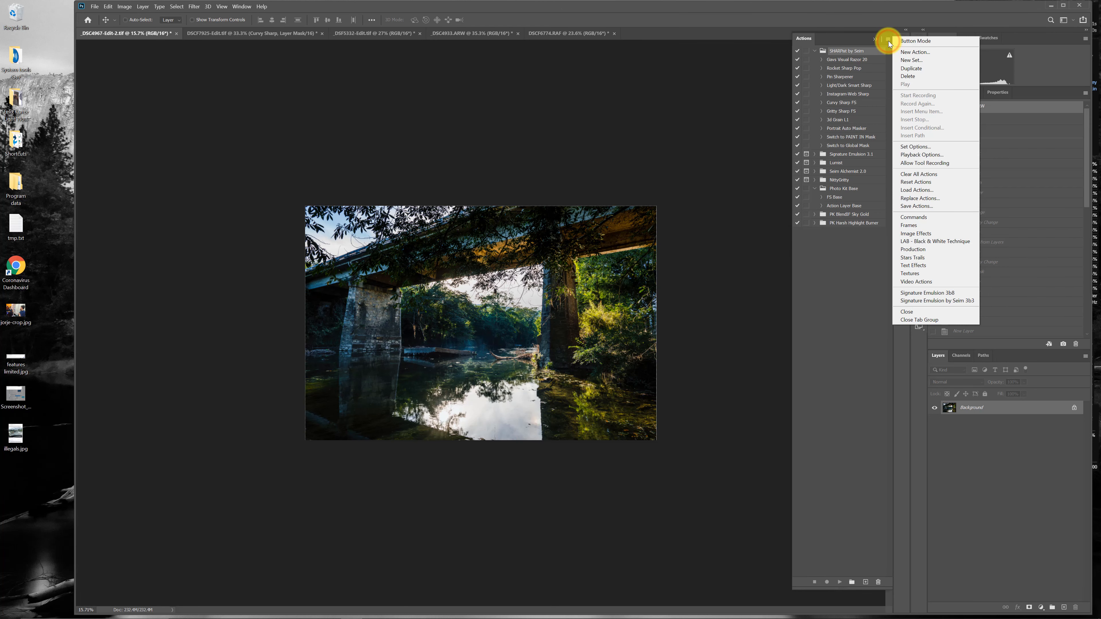
pyautogui.click(239, 7)
pyautogui.click(239, 6)
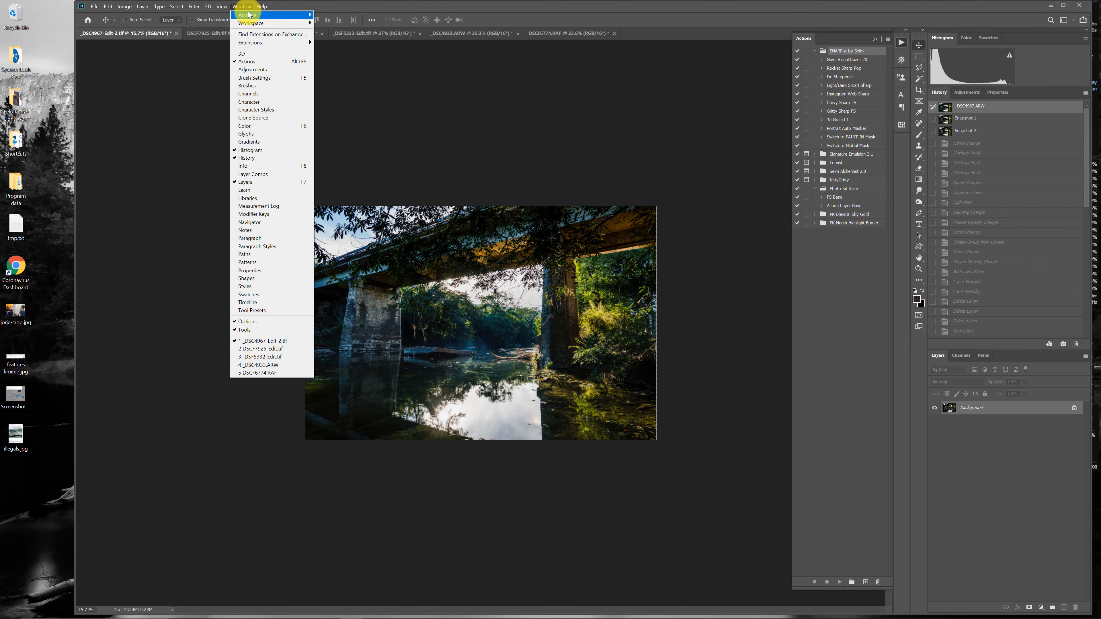
pyautogui.click(900, 43)
pyautogui.click(900, 42)
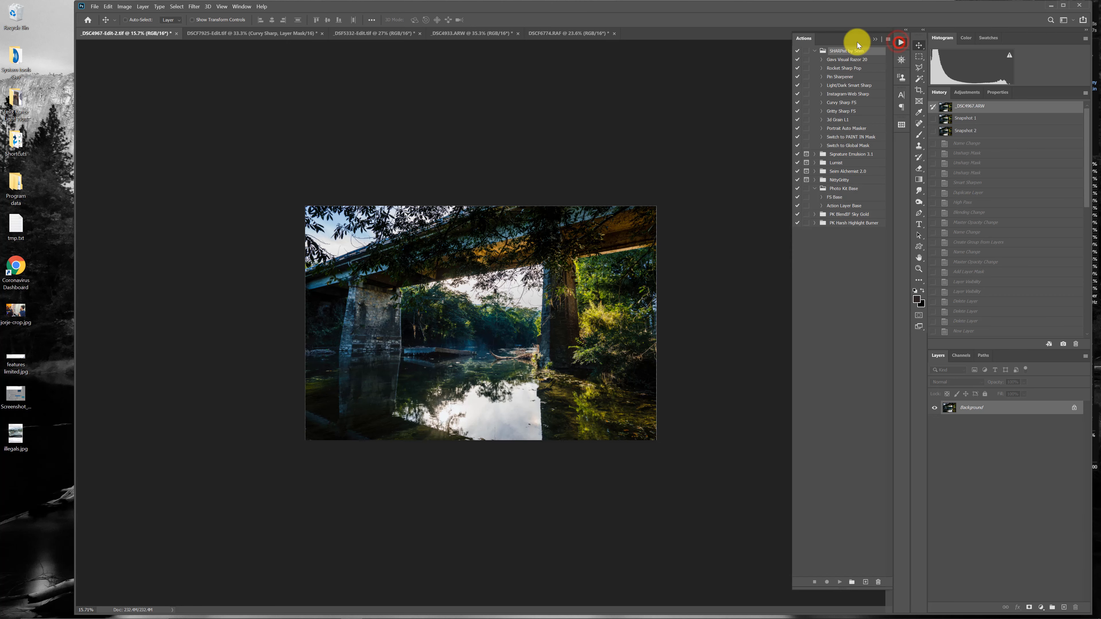
pyautogui.click(887, 40)
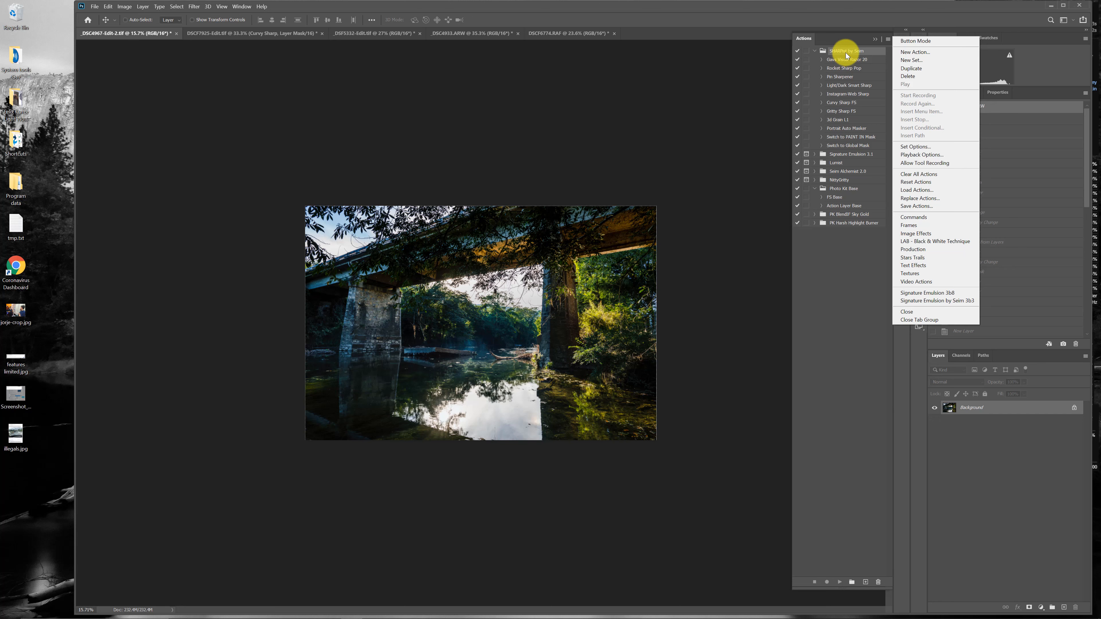
pyautogui.click(835, 267)
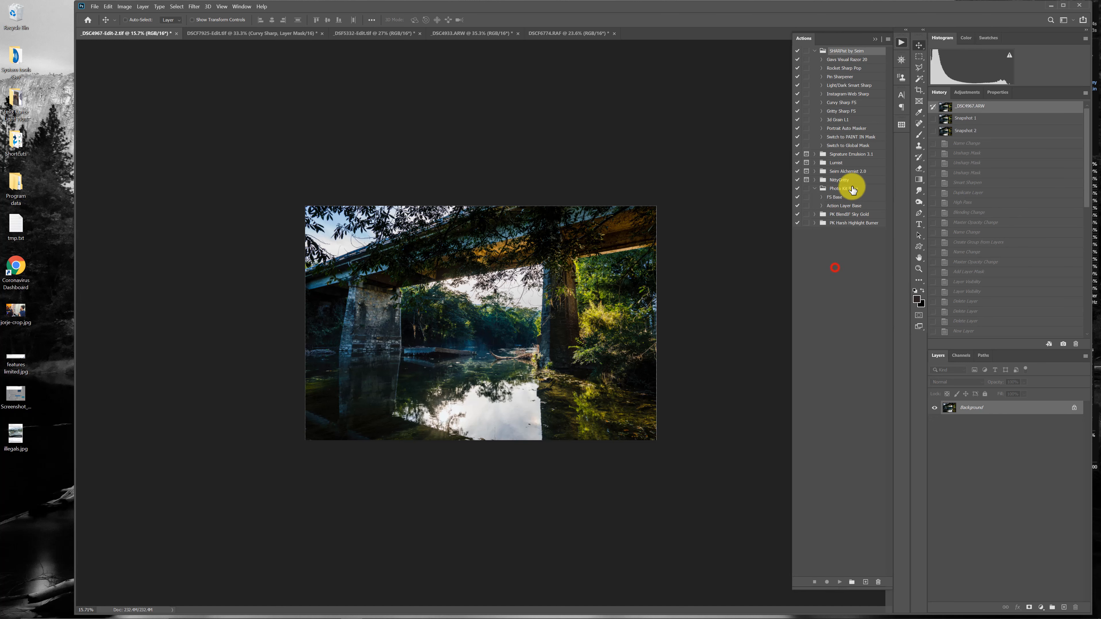
pyautogui.click(857, 155)
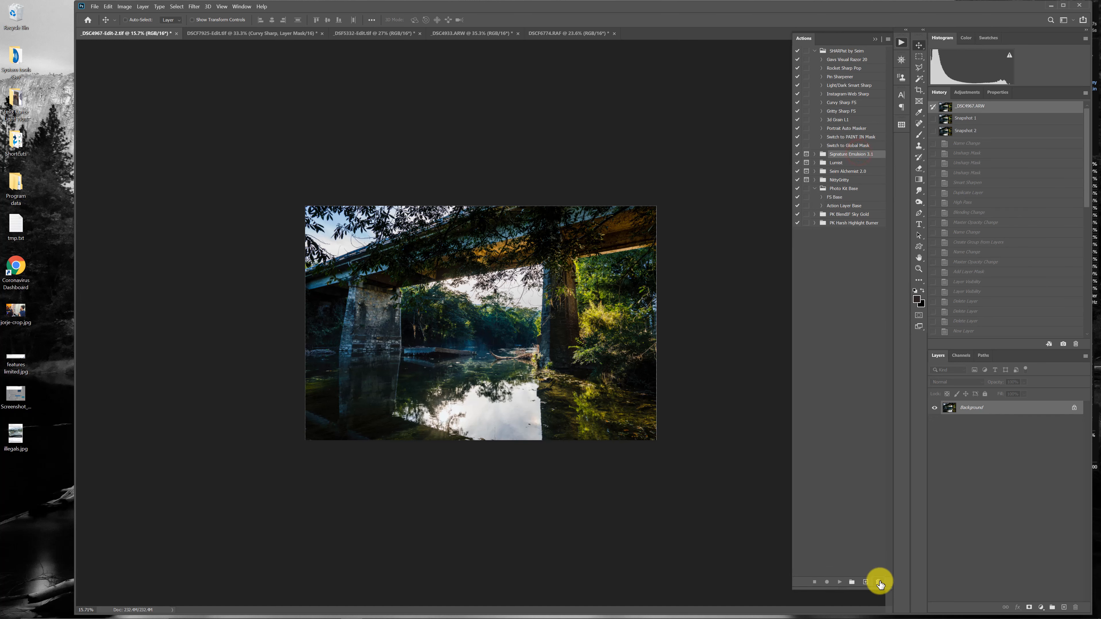
pyautogui.click(853, 50)
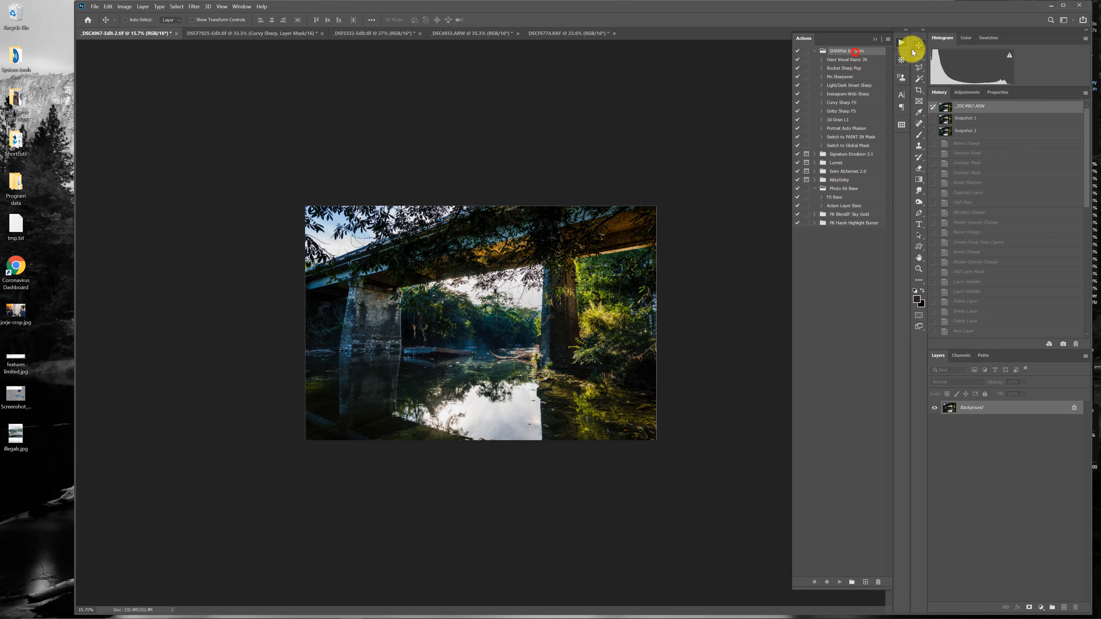
pyautogui.click(890, 40)
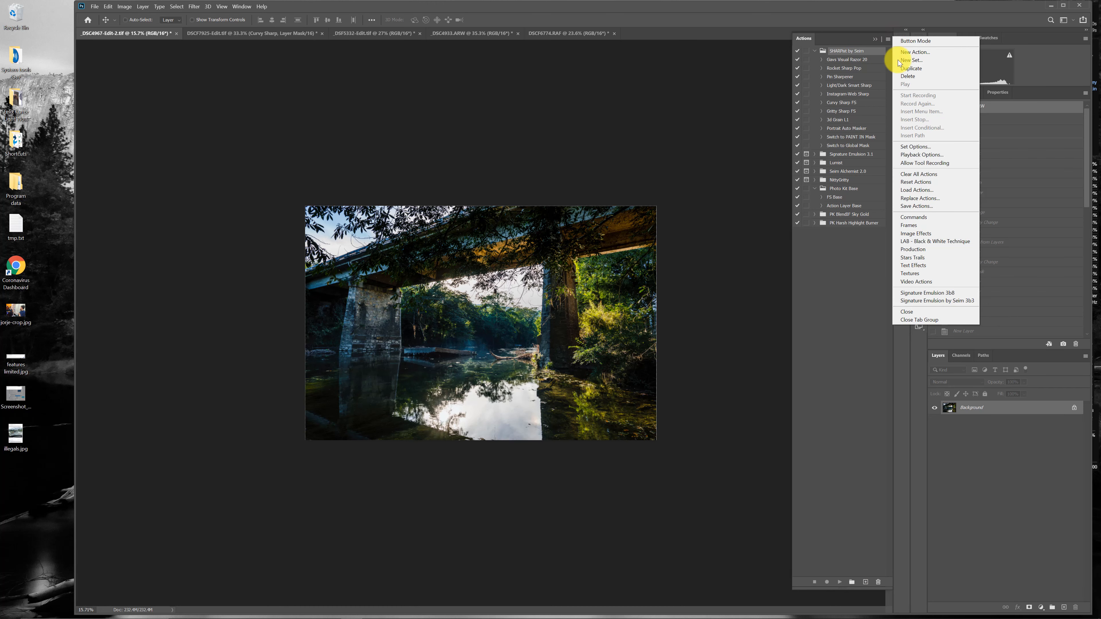
pyautogui.click(915, 191)
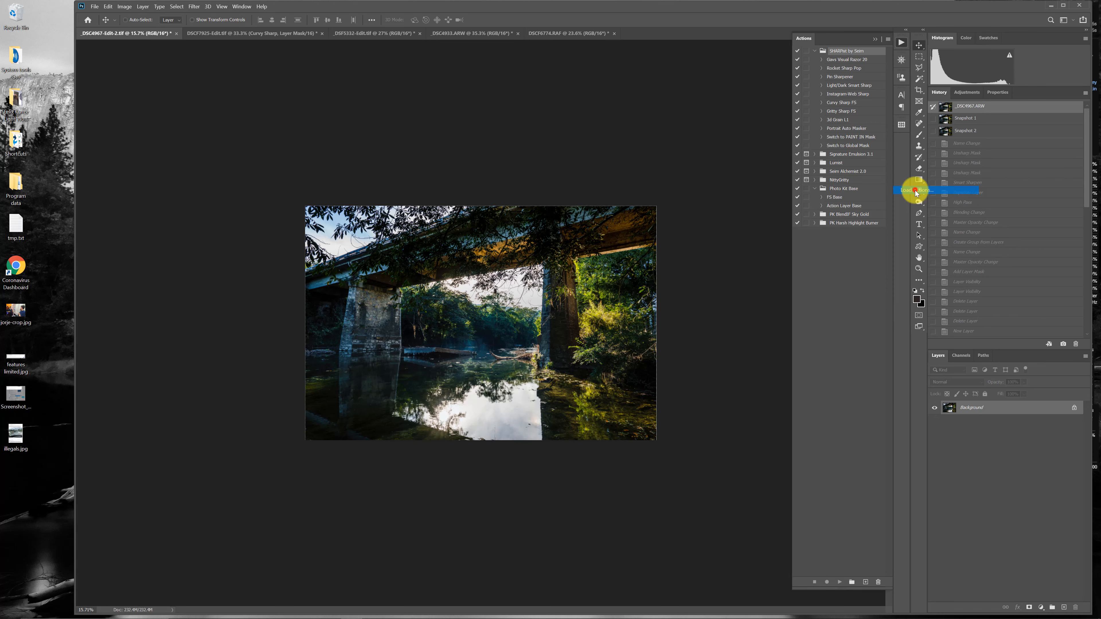
pyautogui.click(517, 414)
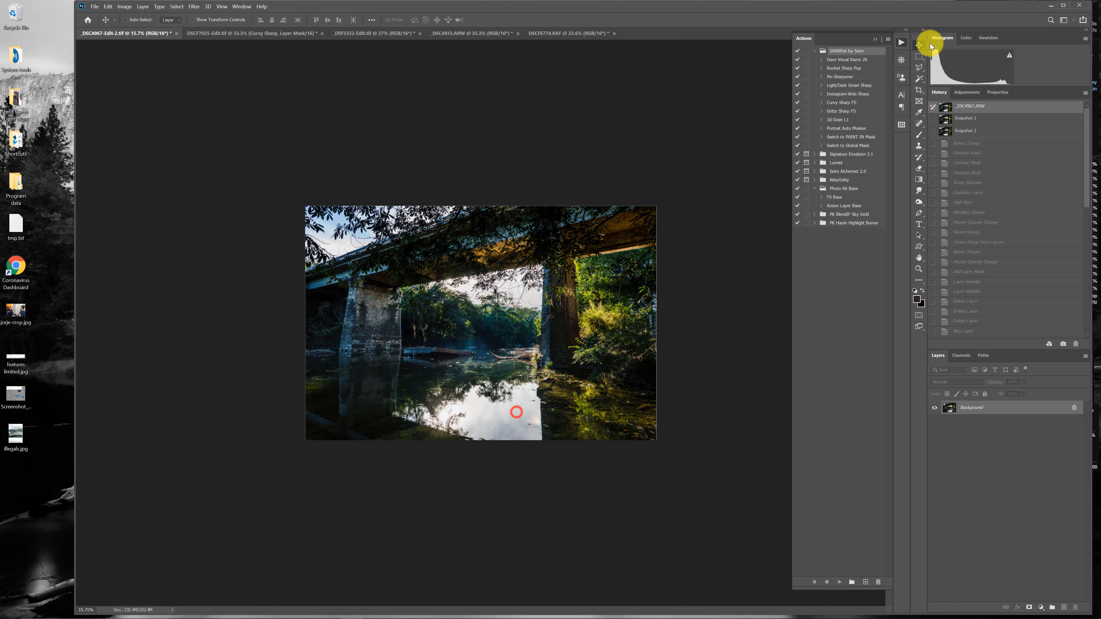
# - Switch the actions list to Button Mode so each action shows as a coloured button
pyautogui.click(888, 39)
pyautogui.click(903, 41)
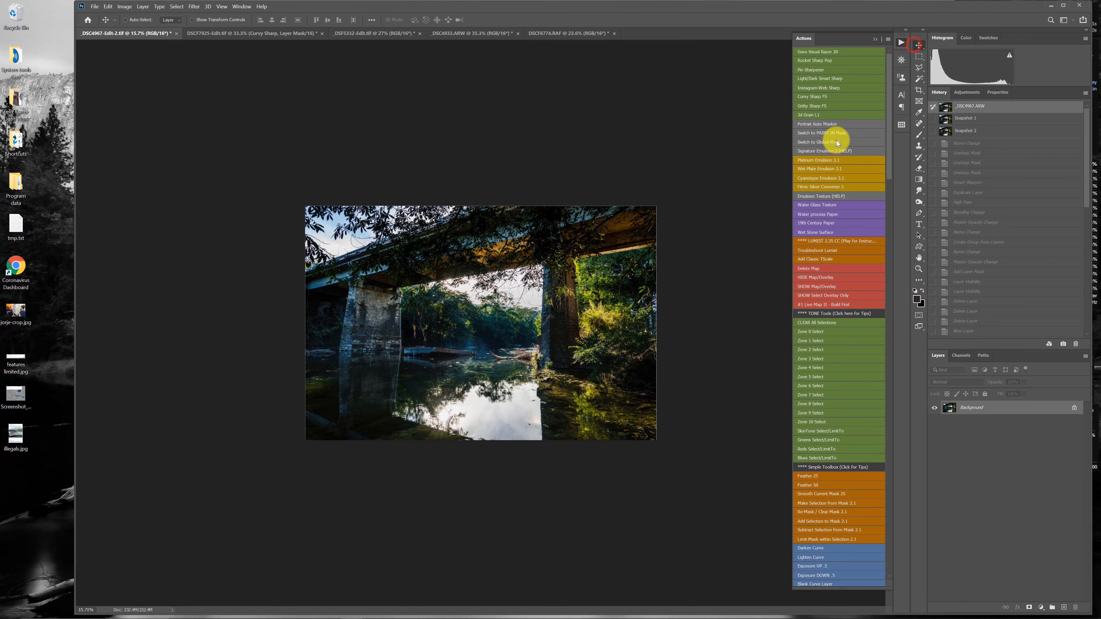
pyautogui.moveTo(796, 117); pyautogui.dragTo(802, 117)
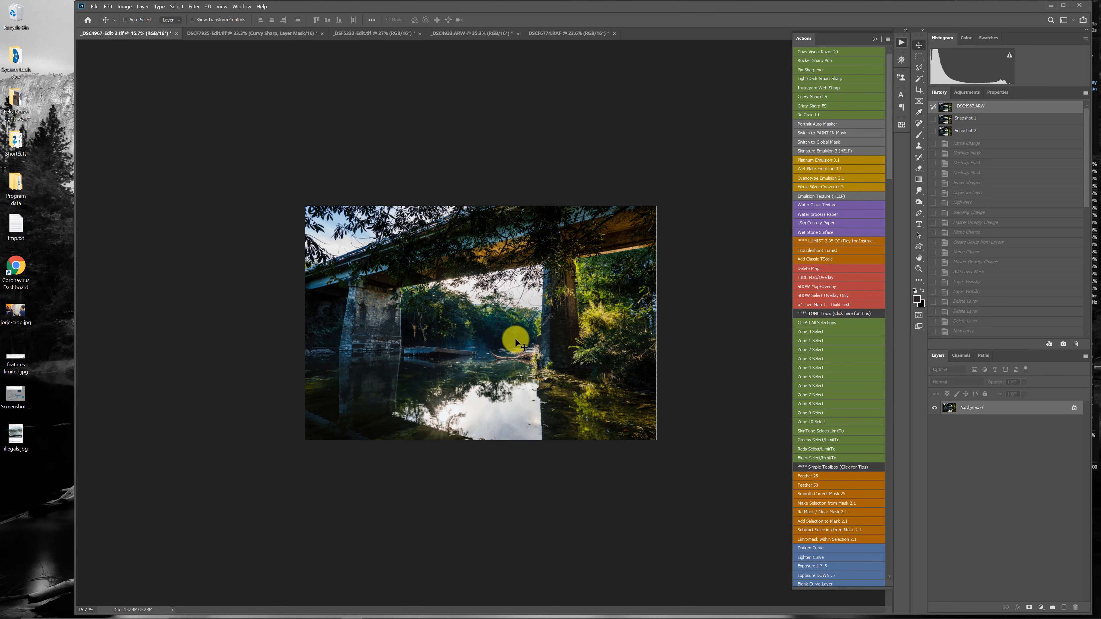
# - Run the Visual Razor 20 sharpening action on the bridge photo
pyautogui.scroll(5, 515, 338)
pyautogui.scroll(-2, 530, 372)
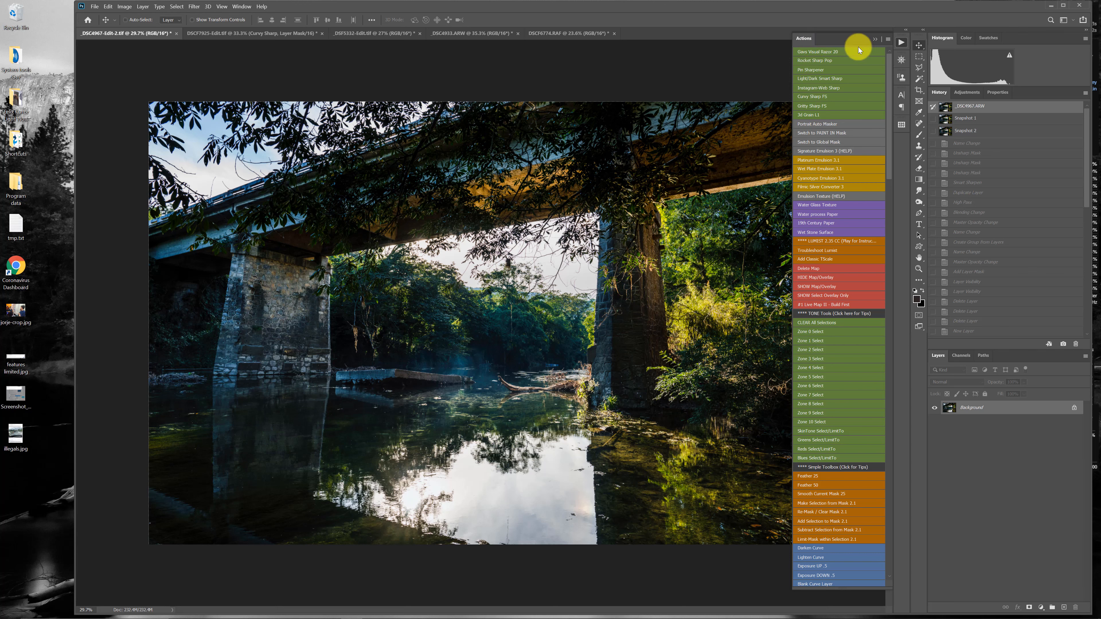
pyautogui.click(839, 49)
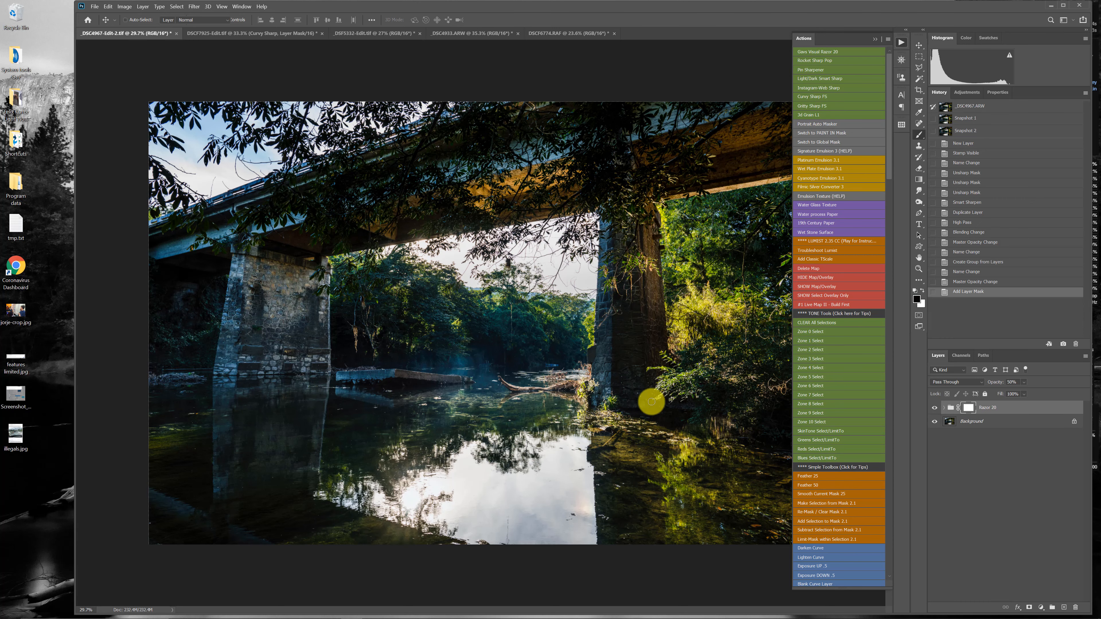
# - Compare the stone pillar and foliage up close with the Razor 20 group hidden and shown
pyautogui.scroll(5, 624, 351)
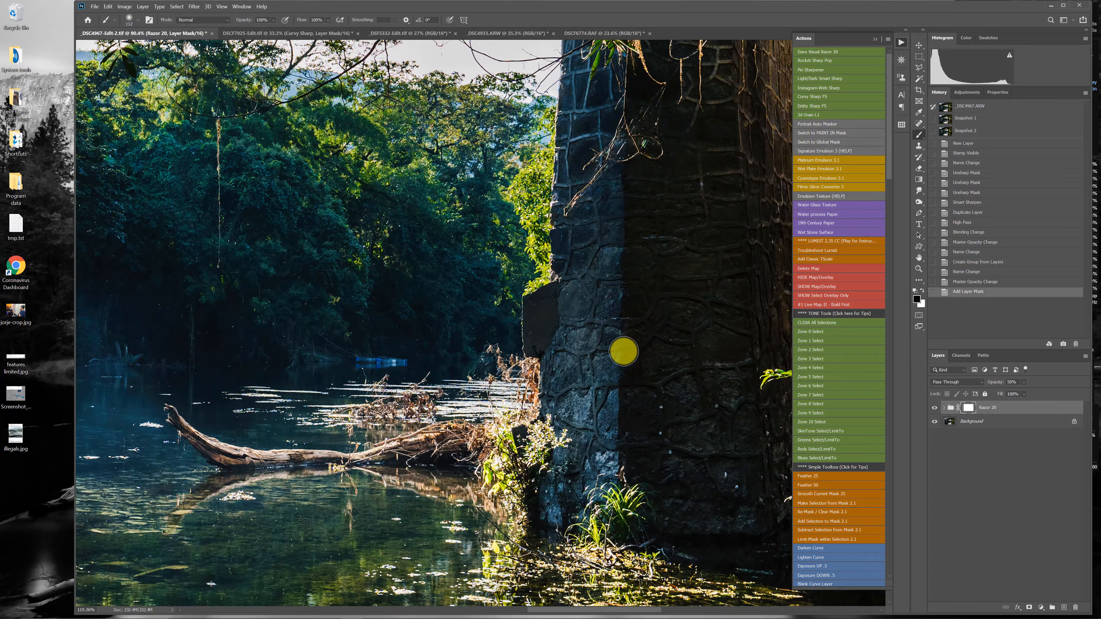
pyautogui.moveTo(501, 239); pyautogui.dragTo(588, 338)
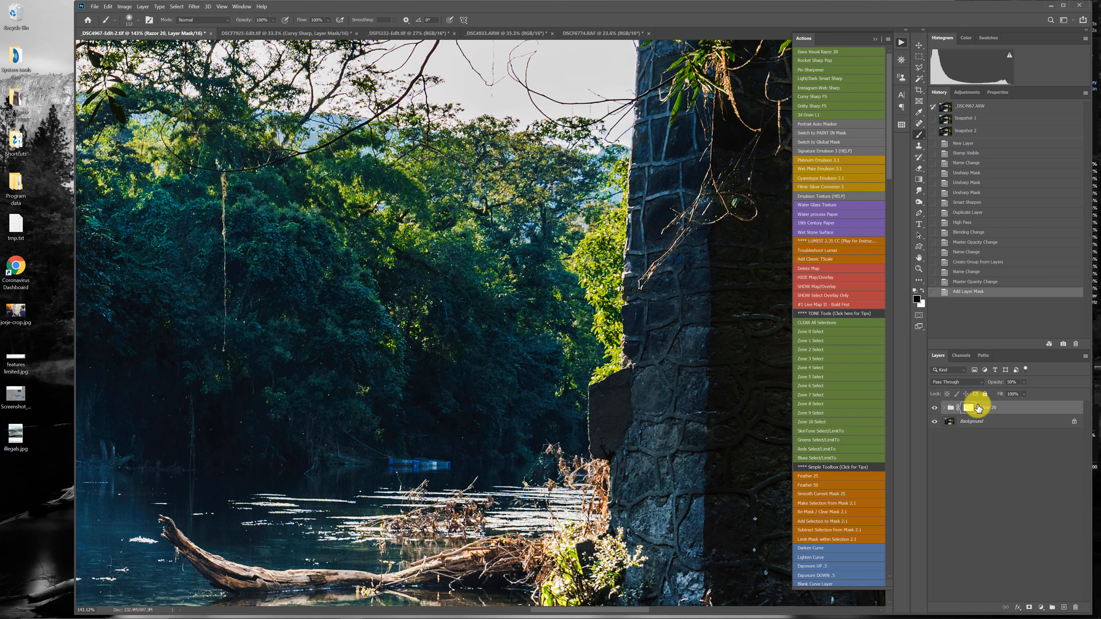
pyautogui.click(934, 408)
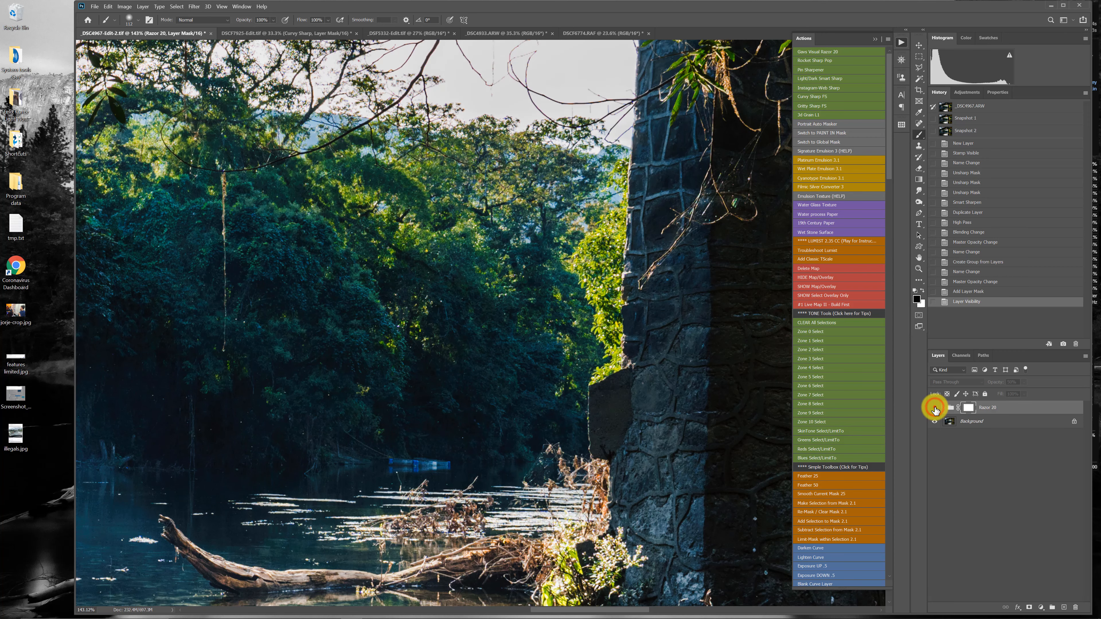
pyautogui.click(934, 408)
pyautogui.click(934, 408)
pyautogui.click(934, 408)
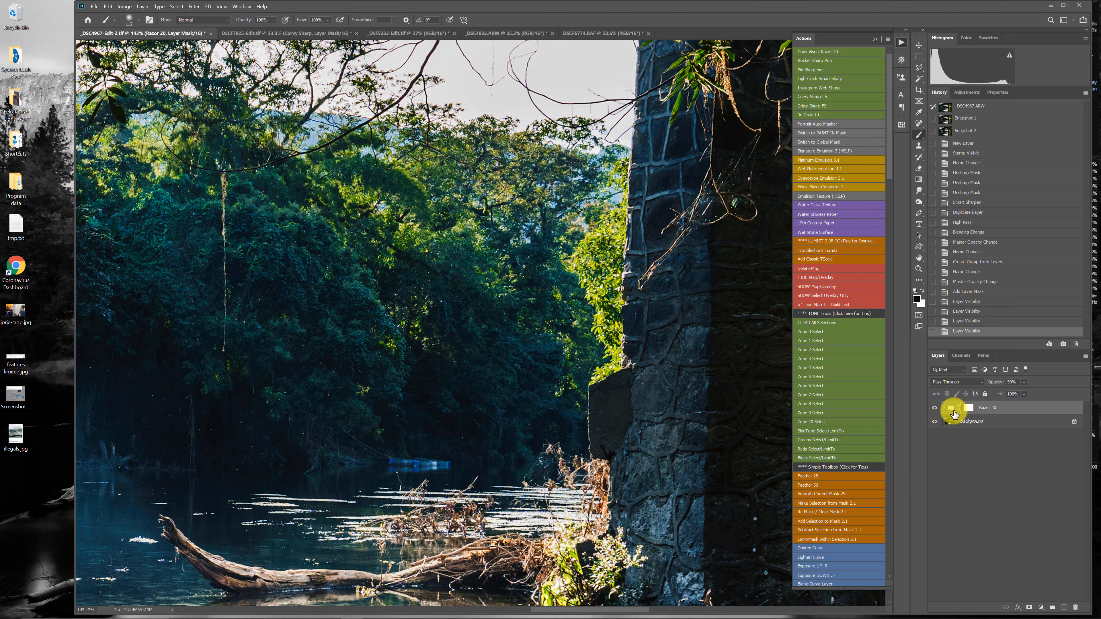
# - Expand the Razor 20 group, keep its Razors layer at 100% opacity and set the Bold Edge layer's opacity to 30%
pyautogui.click(944, 408)
pyautogui.click(984, 420)
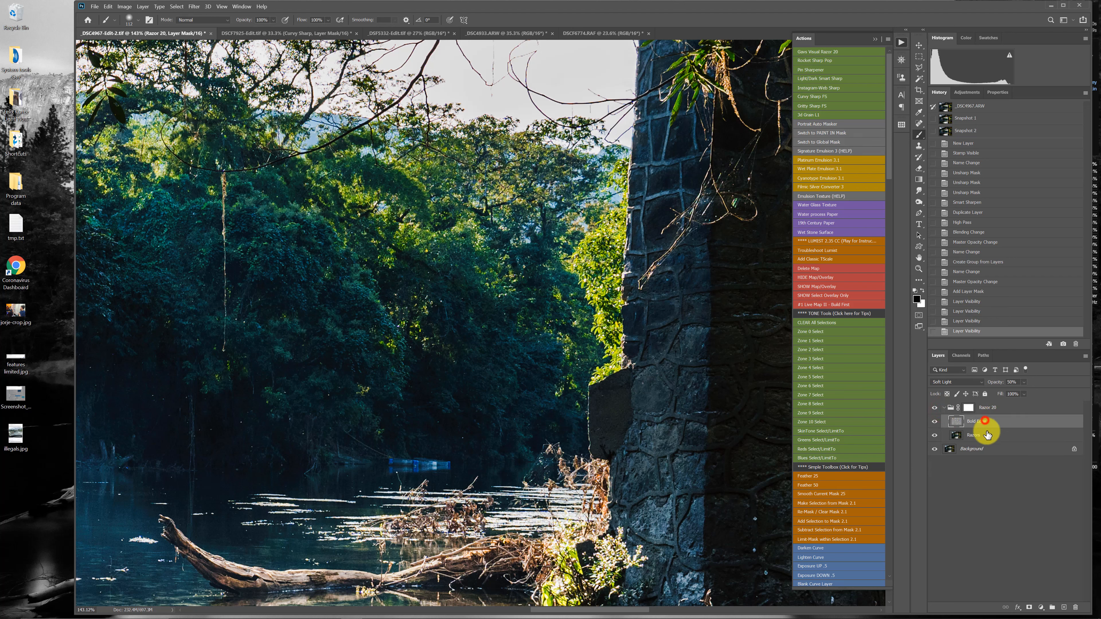
pyautogui.click(984, 435)
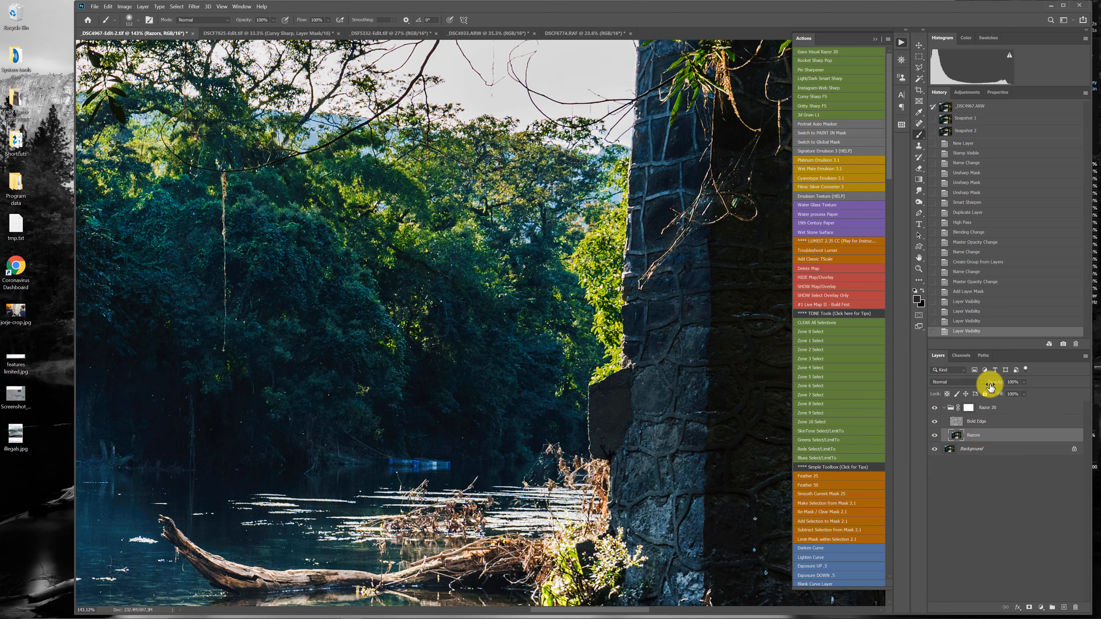
pyautogui.moveTo(990, 385); pyautogui.dragTo(1092, 378)
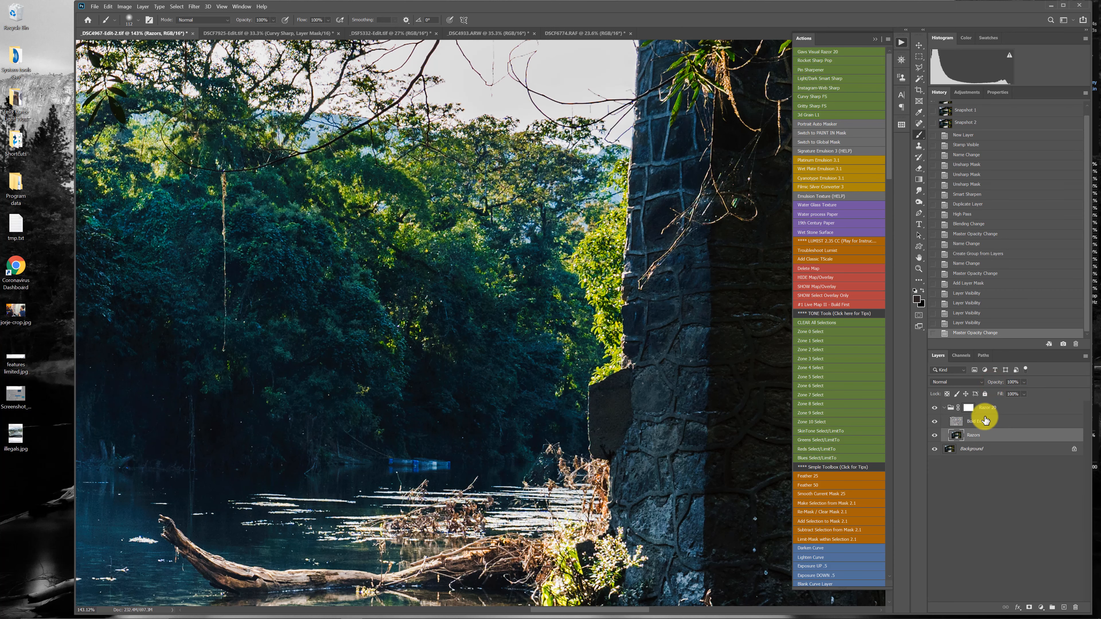
pyautogui.click(984, 421)
pyautogui.moveTo(992, 380); pyautogui.dragTo(1059, 386)
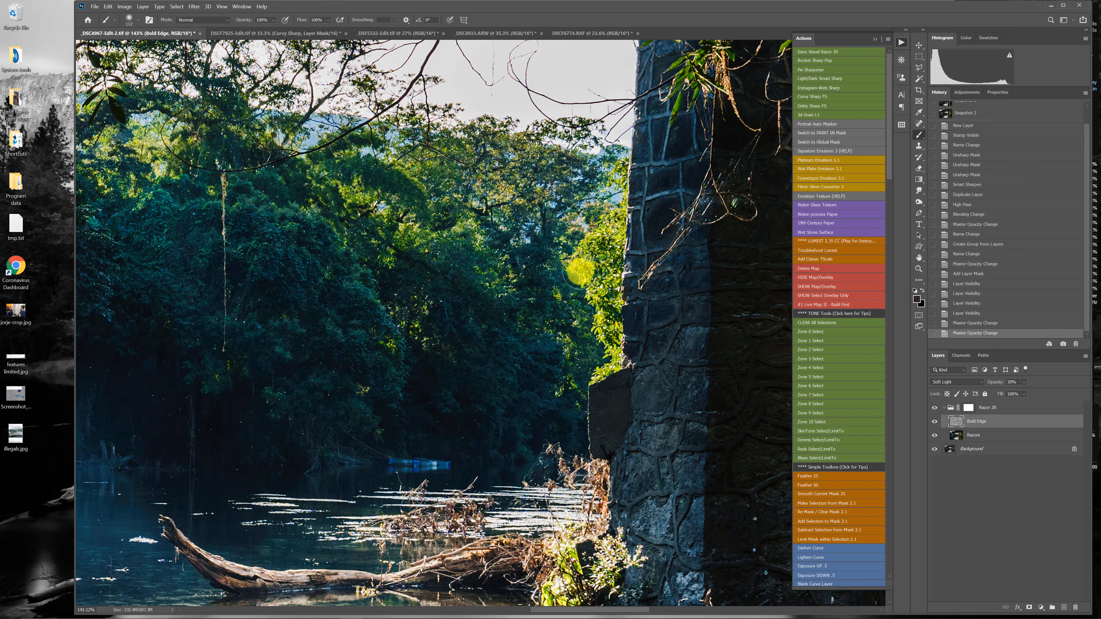
pyautogui.click(194, 7)
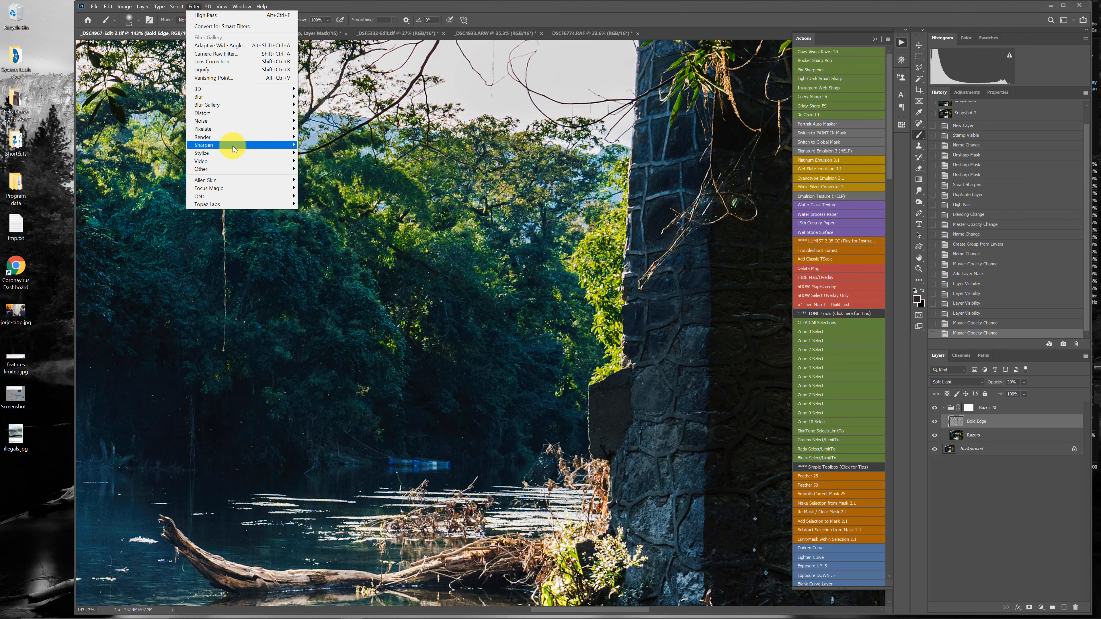
pyautogui.moveTo(228, 144)
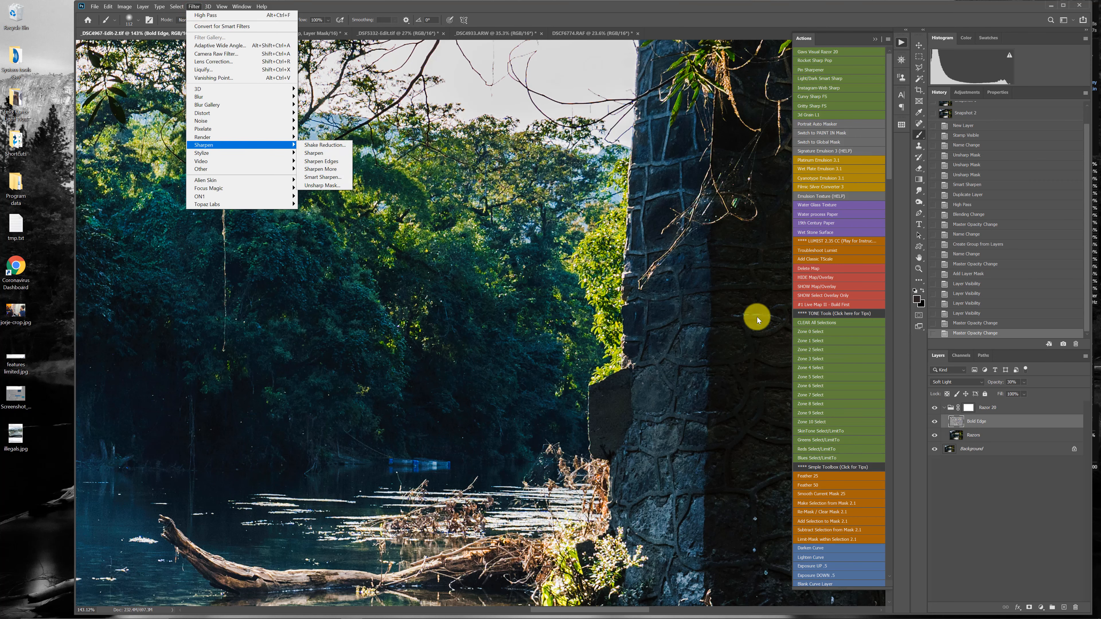
pyautogui.click(704, 319)
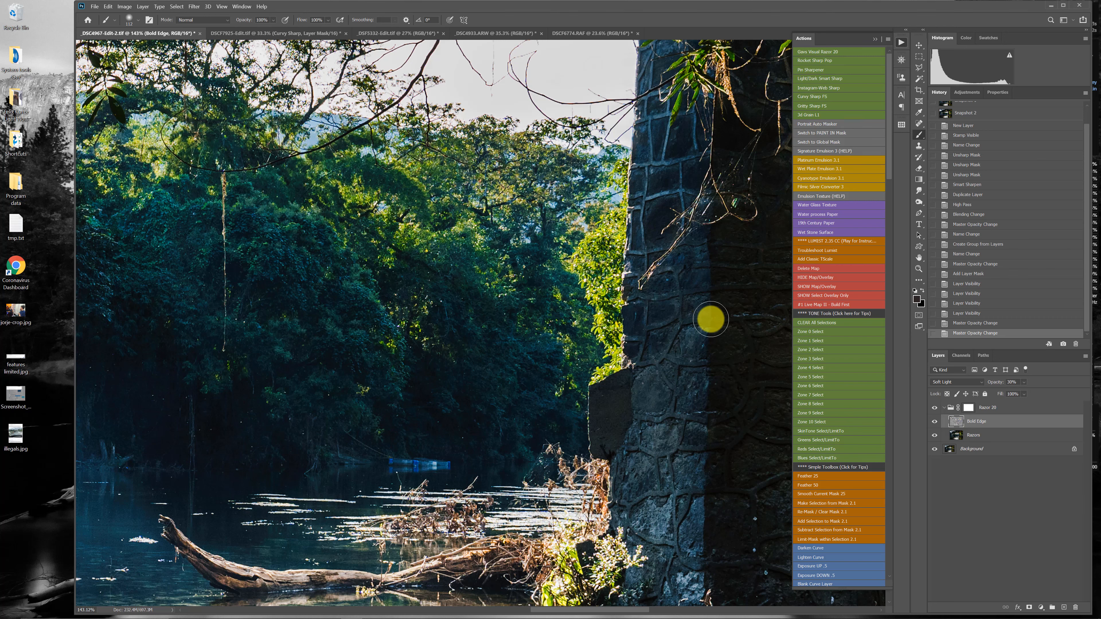
# - Try the whole Razor 20 group at 54% opacity, and raise it to 71%
pyautogui.click(1001, 411)
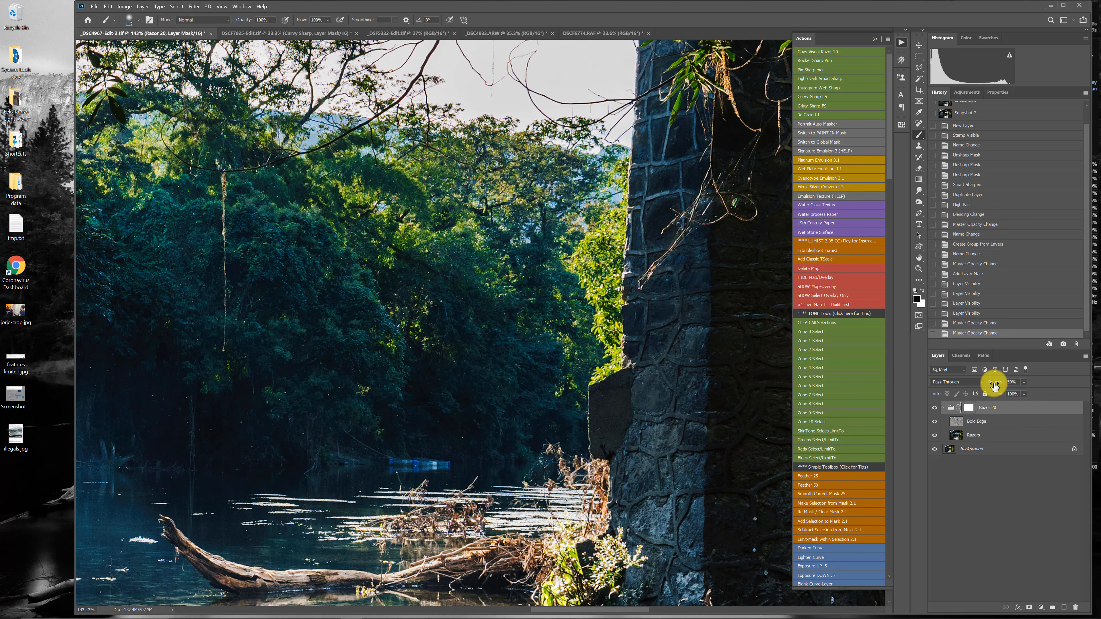
pyautogui.moveTo(994, 384); pyautogui.dragTo(772, 368)
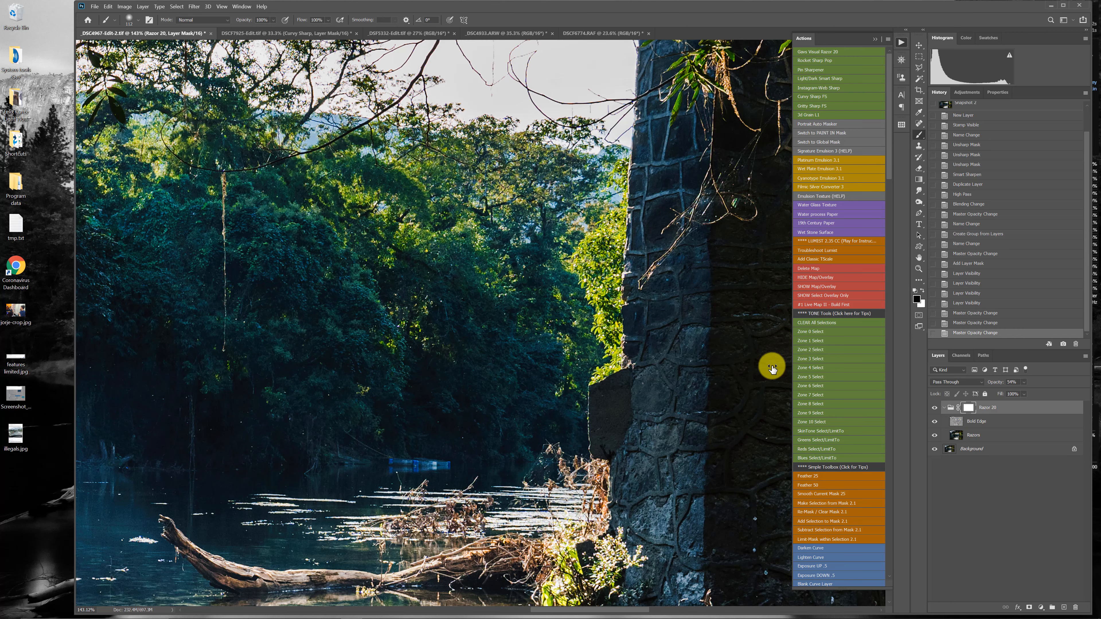
pyautogui.scroll(-3, 605, 394)
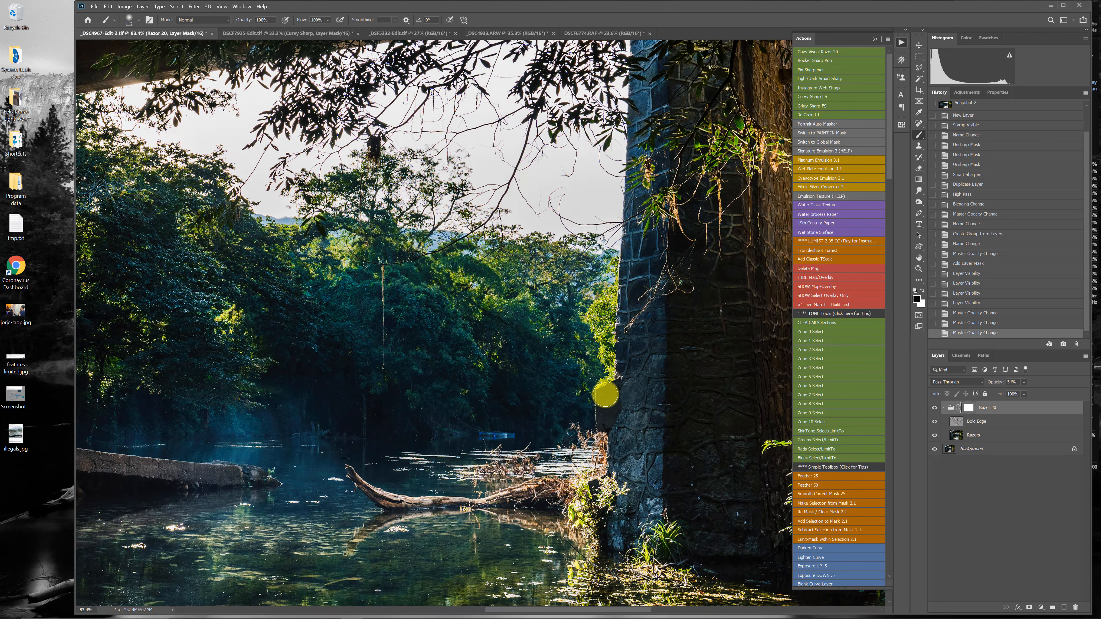
pyautogui.scroll(2, 605, 394)
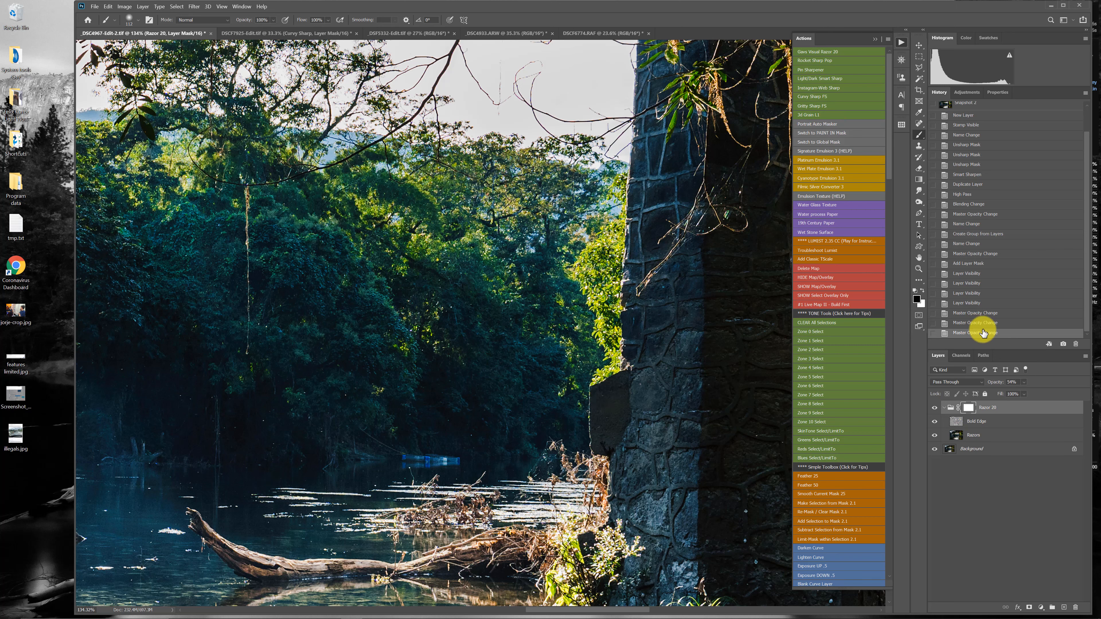
pyautogui.moveTo(1004, 386)
pyautogui.mouseDown()
pyautogui.moveTo(989, 384)
pyautogui.moveTo(1004, 384)
pyautogui.mouseUp()
# - Raise the opacity of the Bold Edge layer inside the Razor 20 group to 74%
pyautogui.click(989, 423)
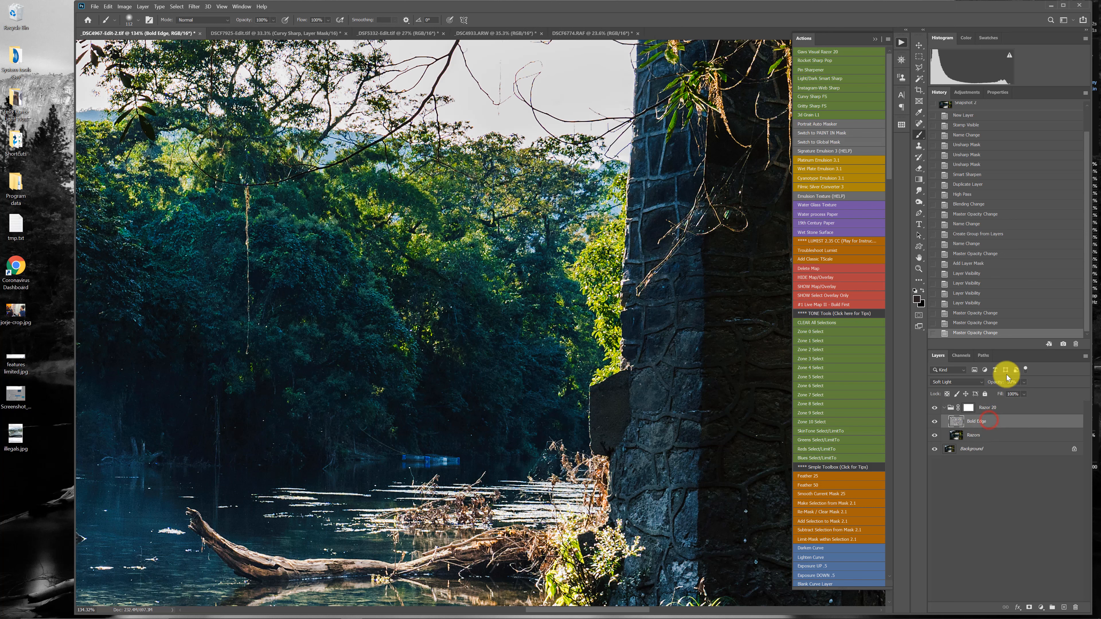
pyautogui.click(996, 382)
pyautogui.moveTo(1098, 392); pyautogui.dragTo(1081, 376)
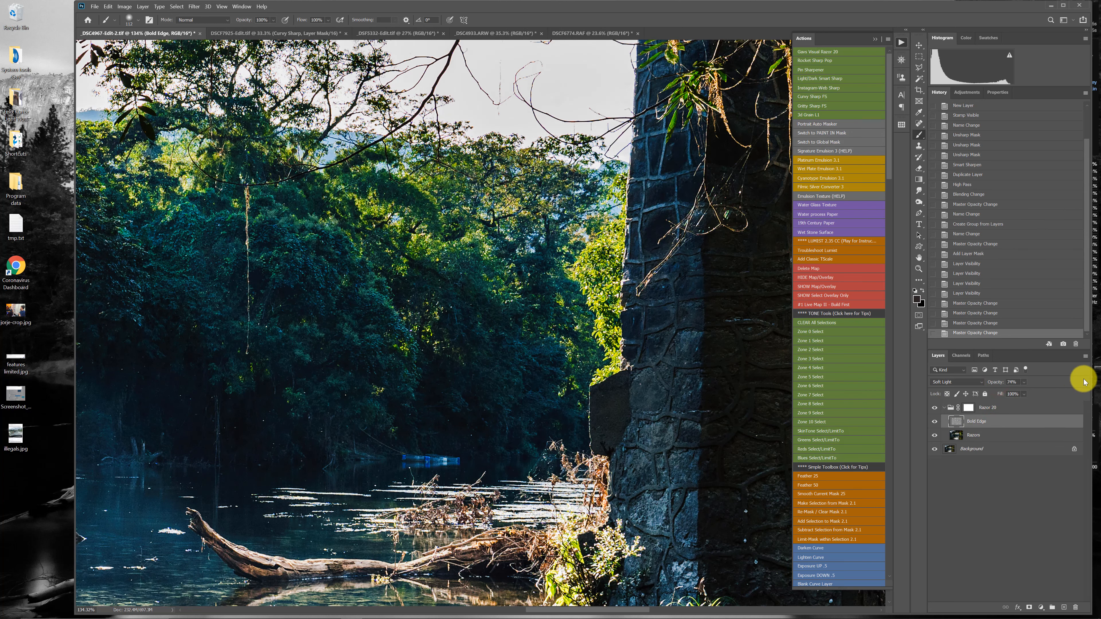
# - Delete the Razor 20 group with its layers, leaving only the Background layer
pyautogui.click(950, 412)
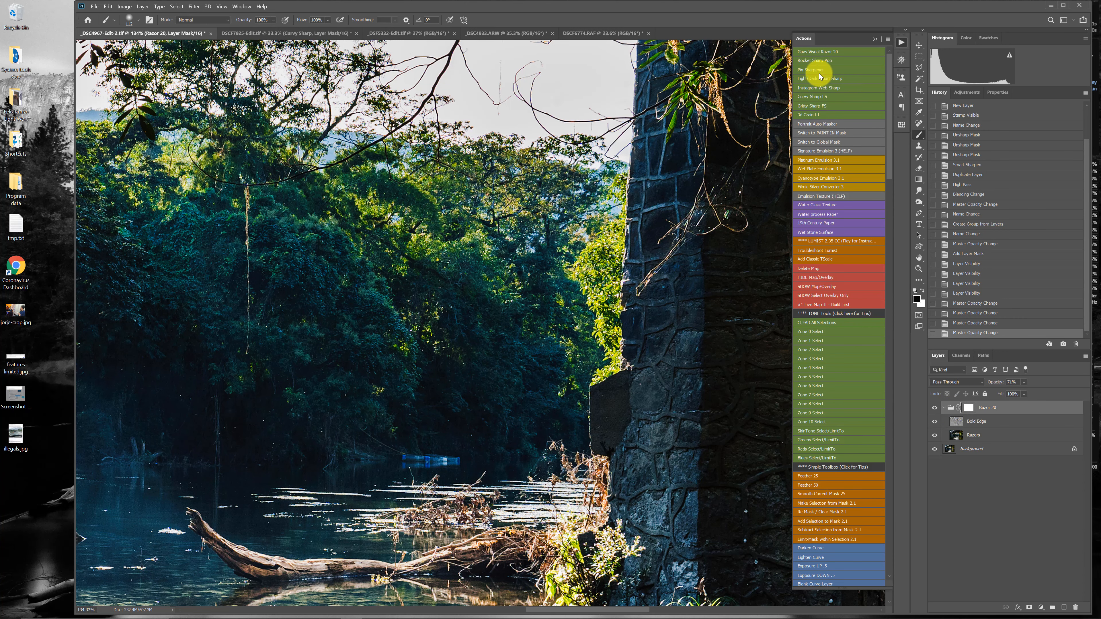
pyautogui.press('F12')
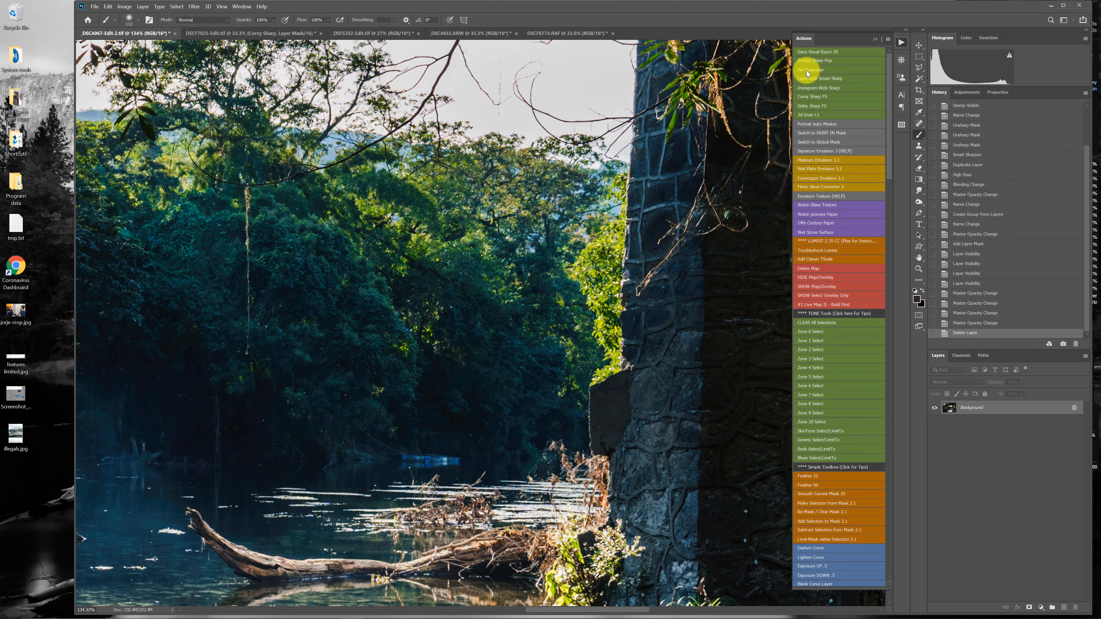
# - Run the Pin Sharpener action and set the opacity of the Pin Sharp Details group to 100%
pyautogui.click(805, 69)
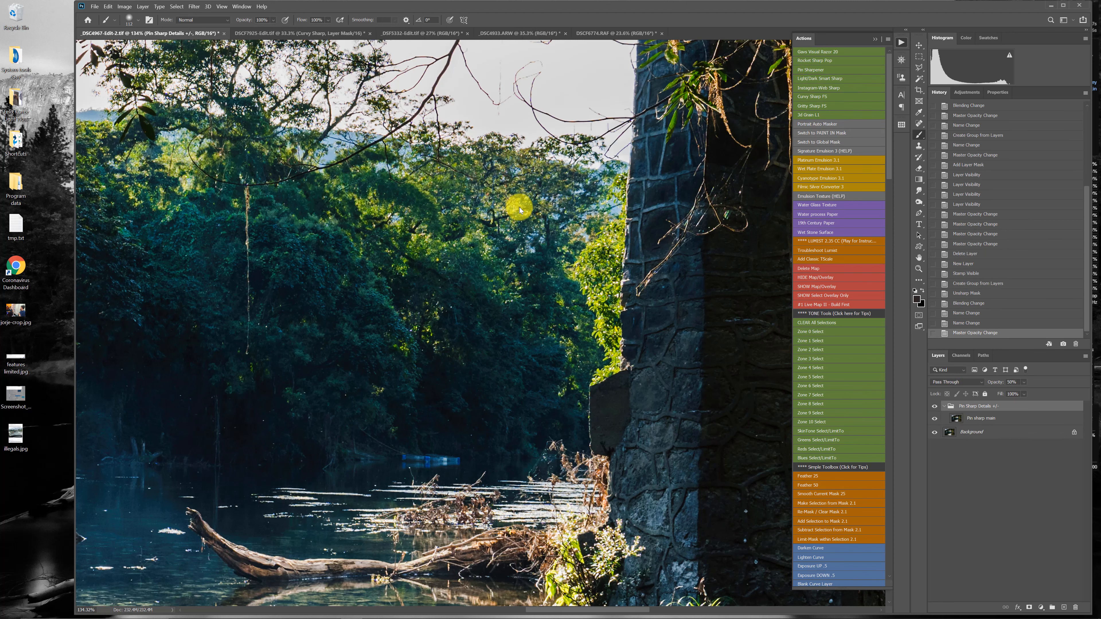
pyautogui.moveTo(995, 382); pyautogui.dragTo(1097, 392)
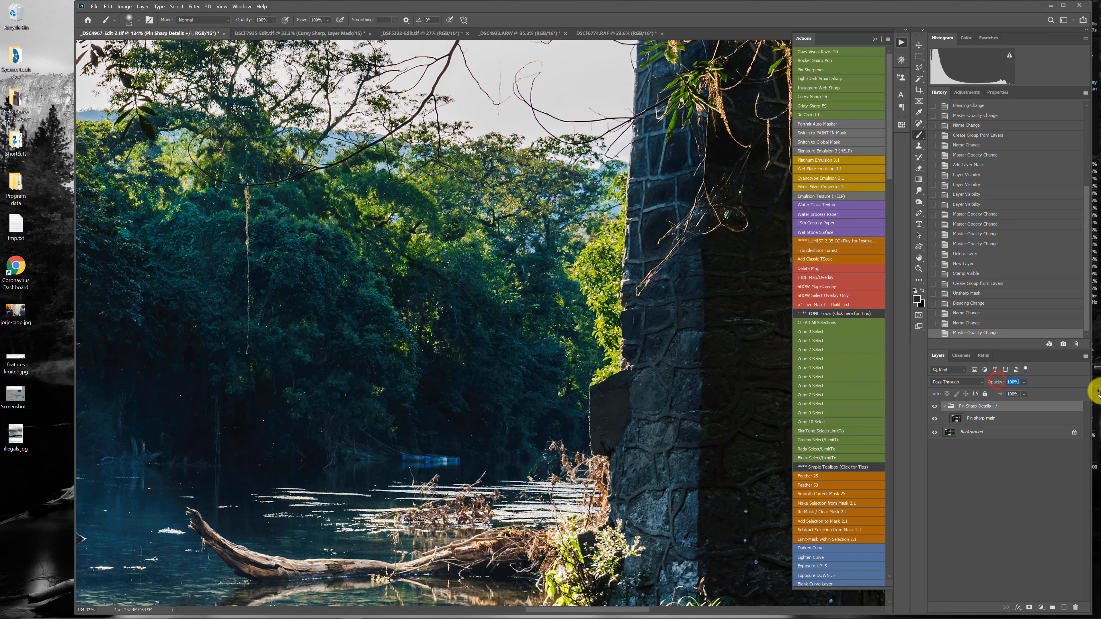
# - Compare the stone pillar and foliage with the Pin Sharp Details group hidden and shown
pyautogui.scroll(3, 656, 473)
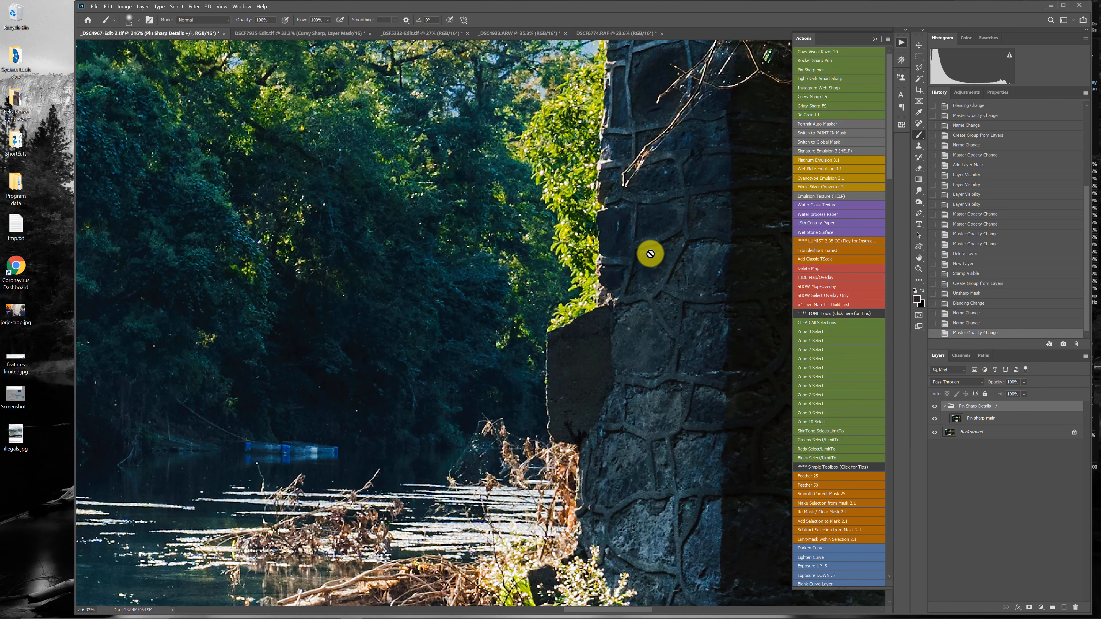
pyautogui.click(934, 406)
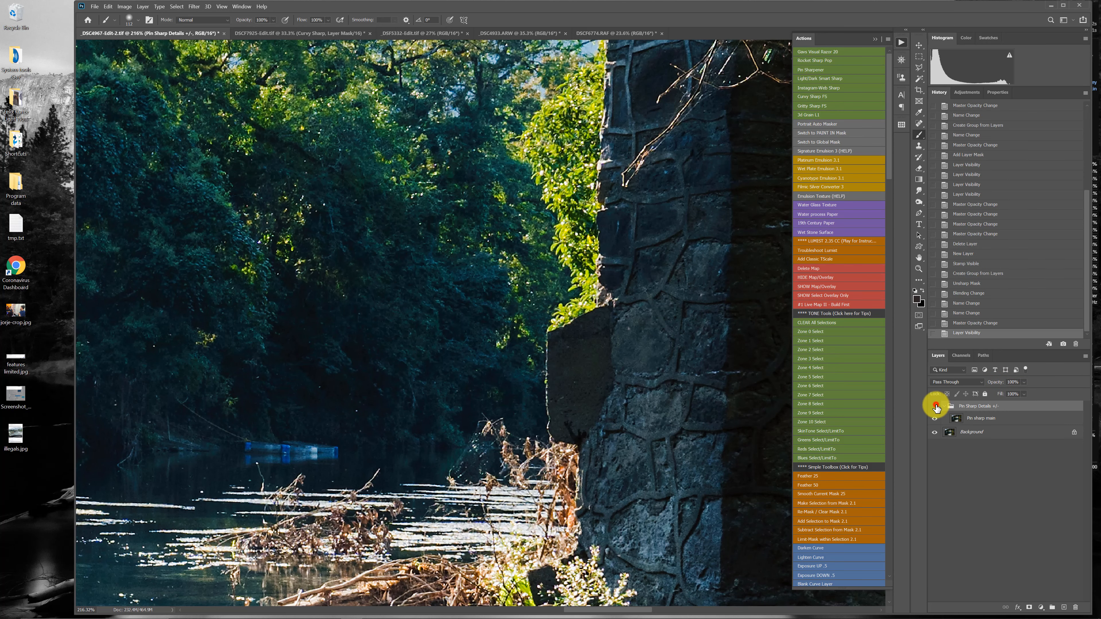
pyautogui.click(935, 407)
pyautogui.click(935, 406)
pyautogui.click(935, 406)
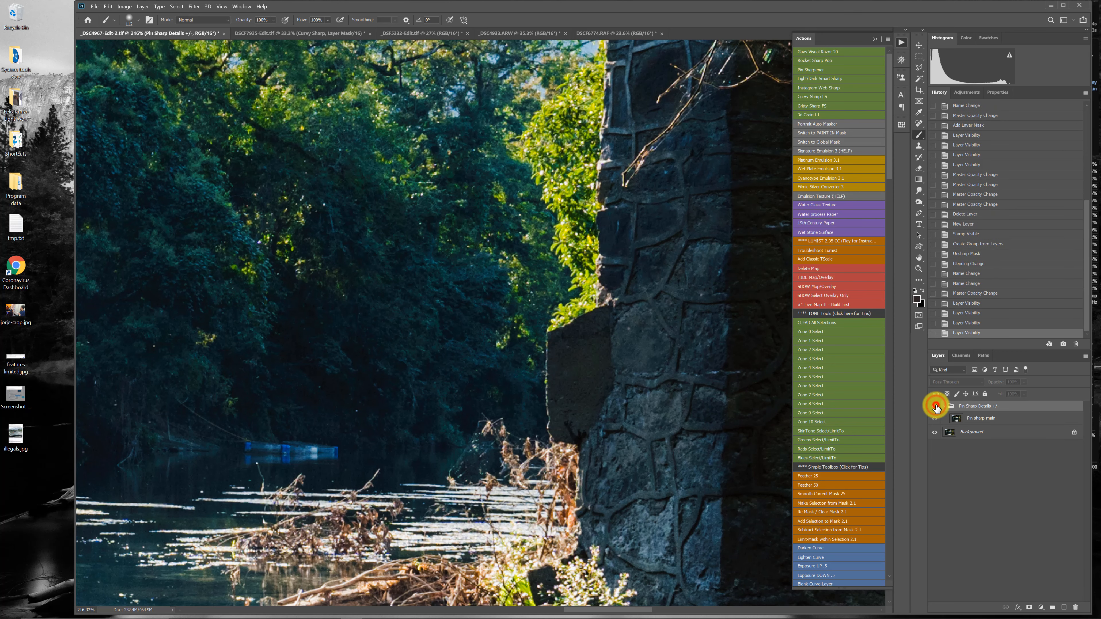
pyautogui.click(935, 407)
pyautogui.click(935, 408)
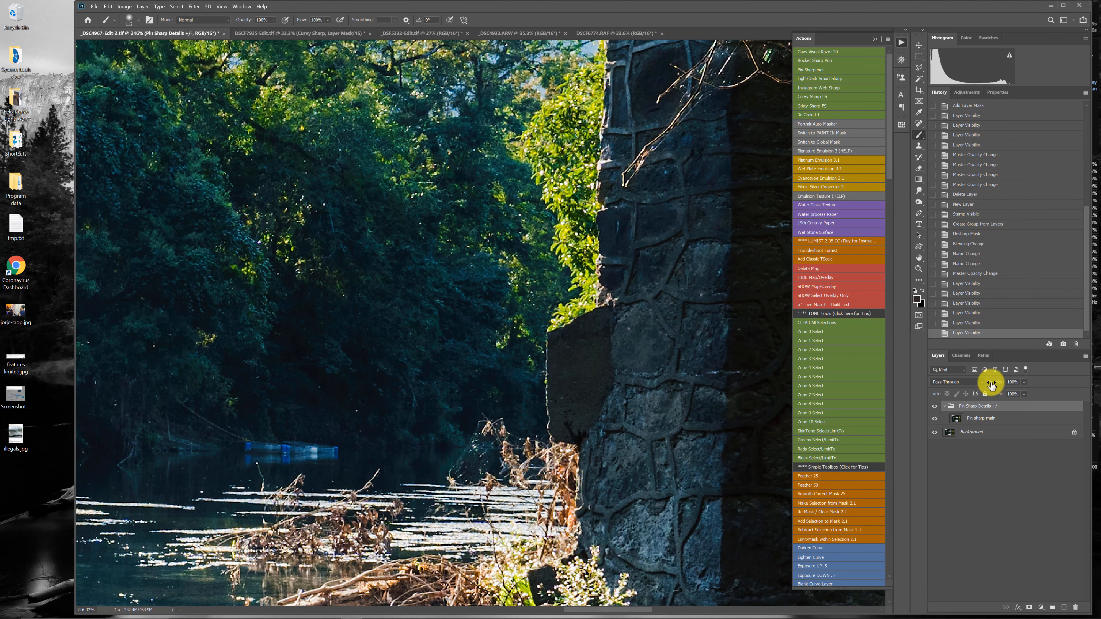
# - Lower the opacity of the Pin Sharp Details group to 65% and maximize the program window over the hanging vine area
pyautogui.moveTo(992, 382); pyautogui.dragTo(981, 384)
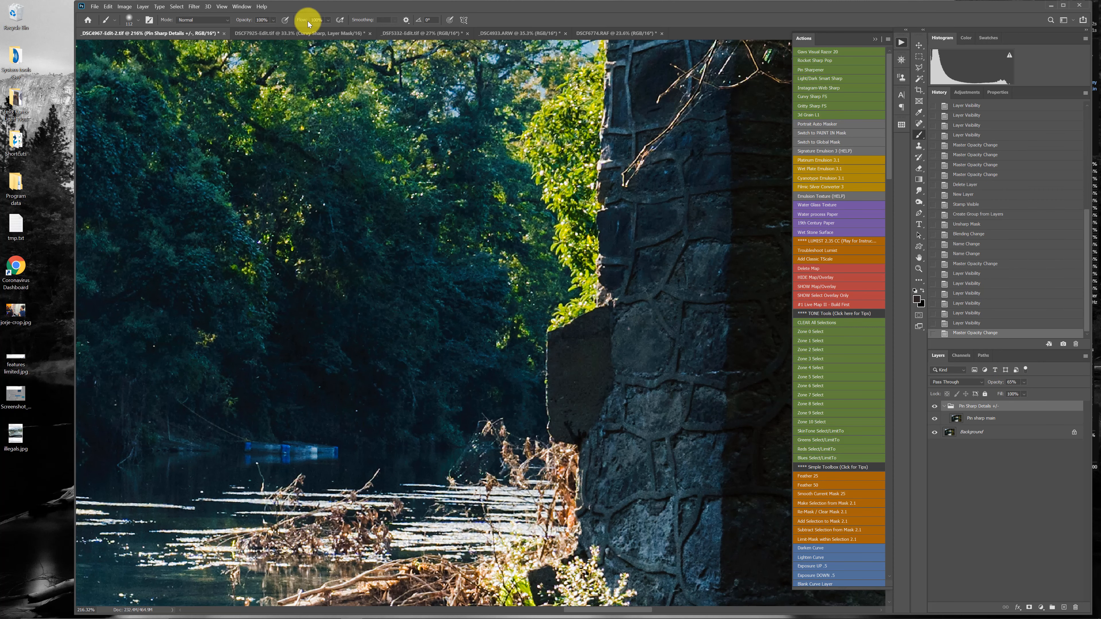
pyautogui.scroll(2, 314, 169)
pyautogui.moveTo(307, 228); pyautogui.dragTo(614, 371)
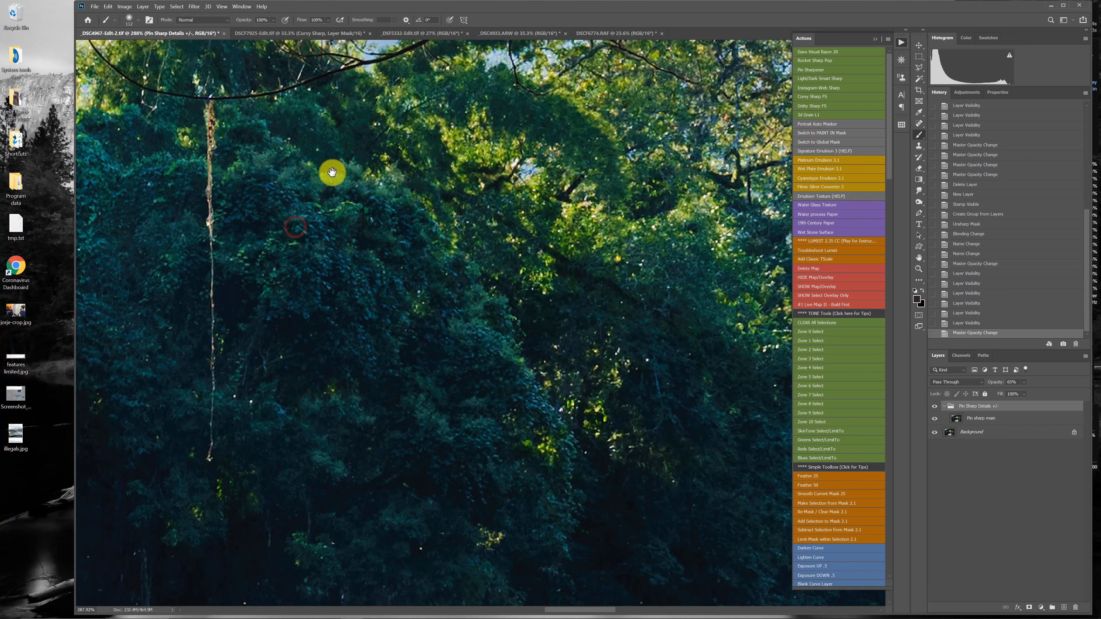
pyautogui.moveTo(332, 172); pyautogui.dragTo(590, 260)
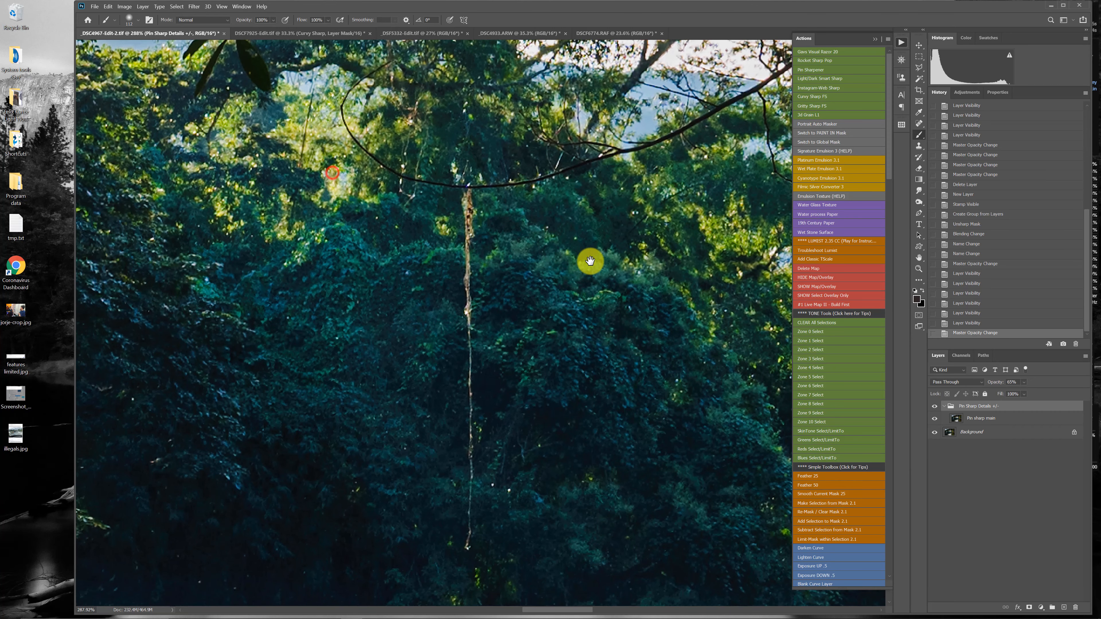
pyautogui.click(1062, 9)
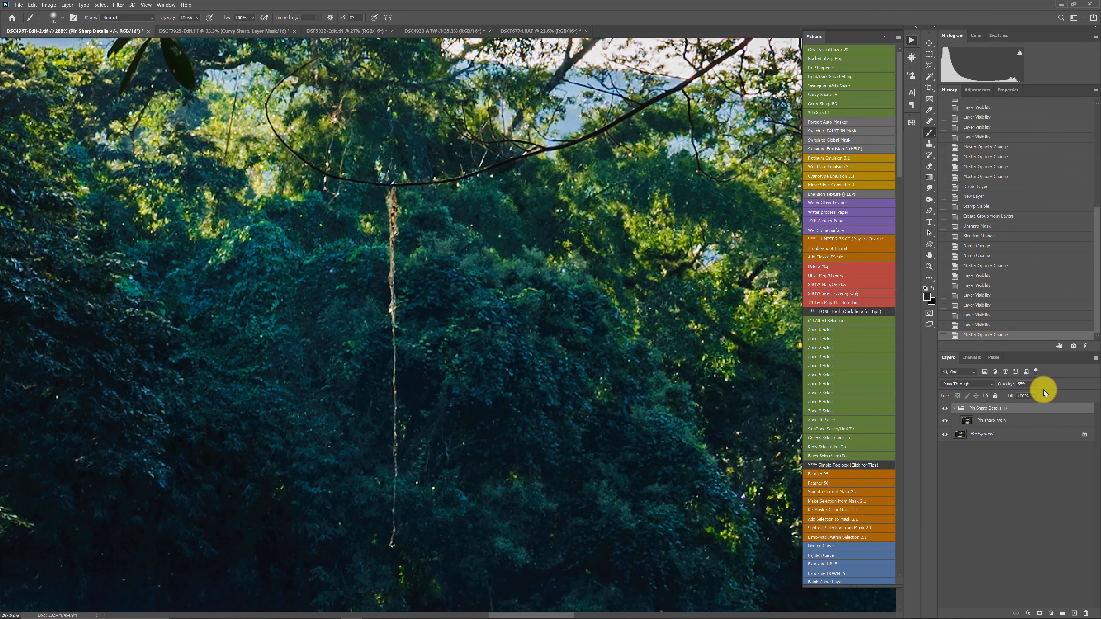
# - Compare the foliage with the Pin Sharp Details group off and on, lower its opacity to 45% and collapse the group
pyautogui.click(945, 409)
pyautogui.click(945, 409)
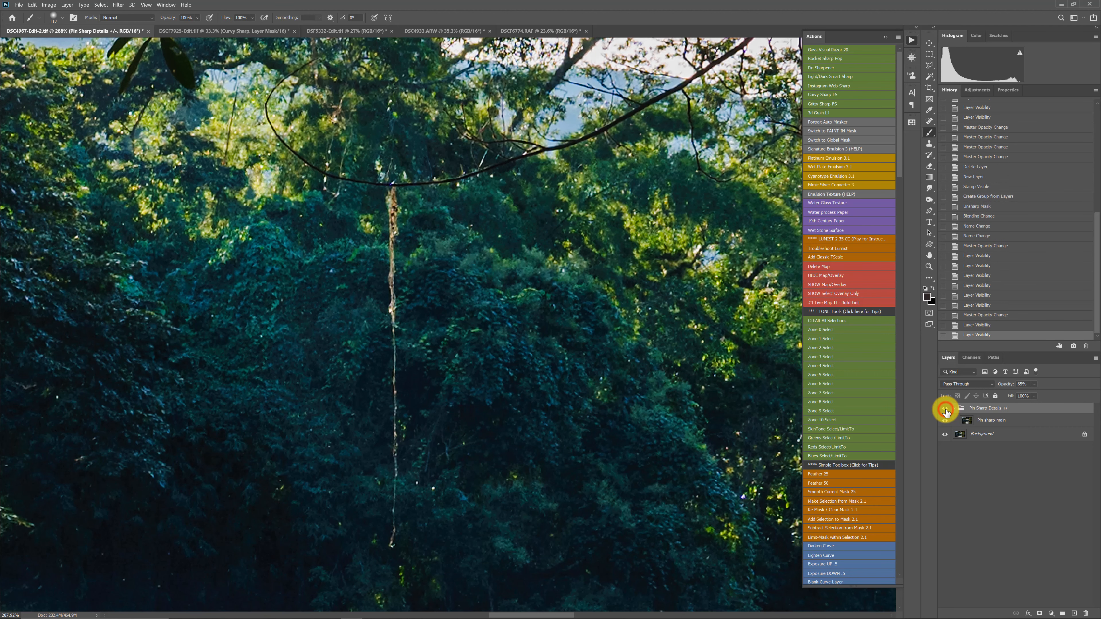
pyautogui.click(946, 410)
pyautogui.click(946, 409)
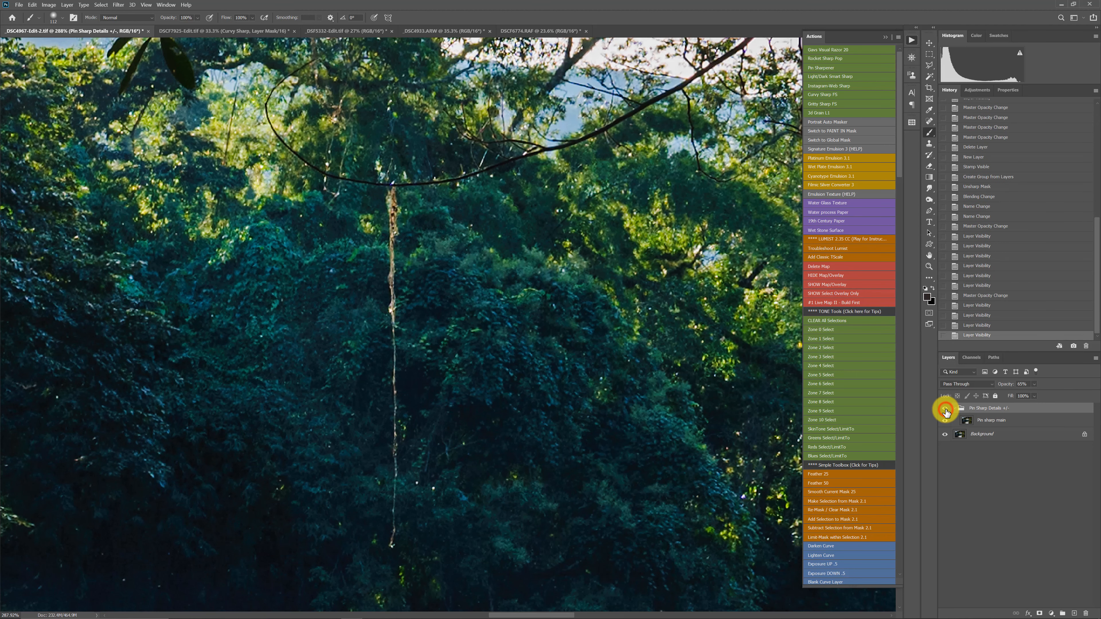
pyautogui.moveTo(1006, 387); pyautogui.dragTo(1000, 389)
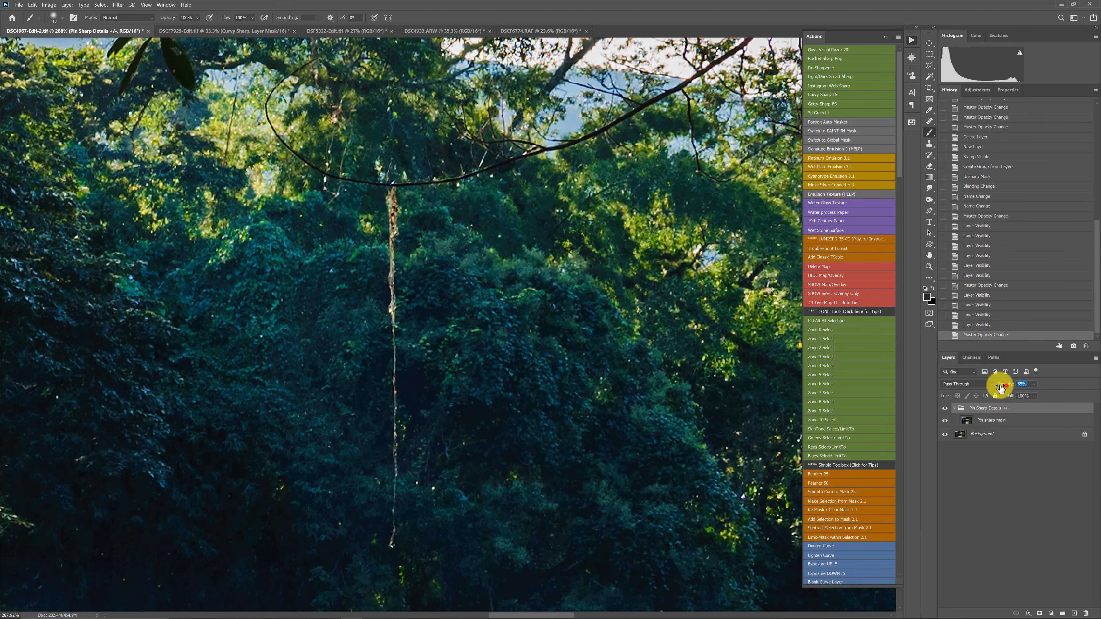
pyautogui.click(954, 410)
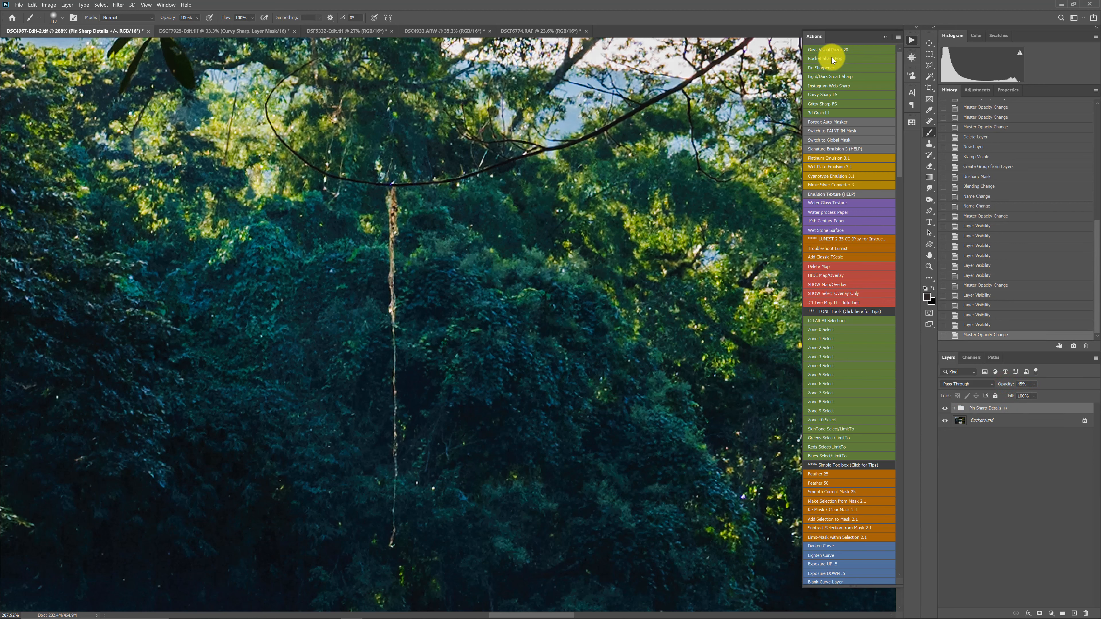
# - Run the Rocket Sharp Pop action and compare the foliage around the hanging vine with its layer hidden and shown
pyautogui.click(841, 61)
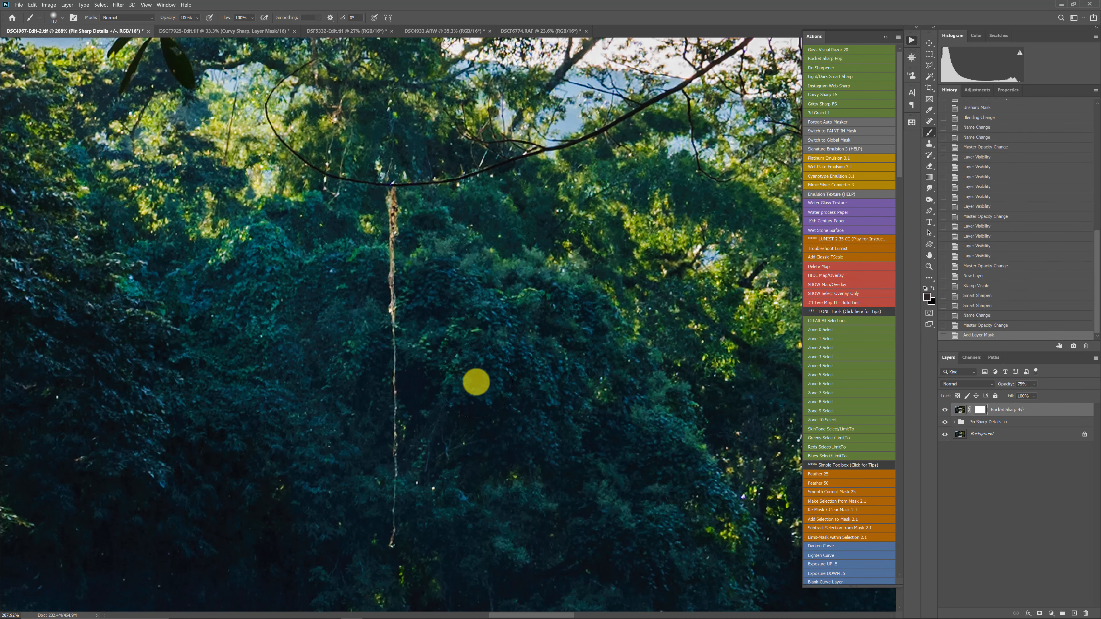
pyautogui.scroll(-5, 476, 381)
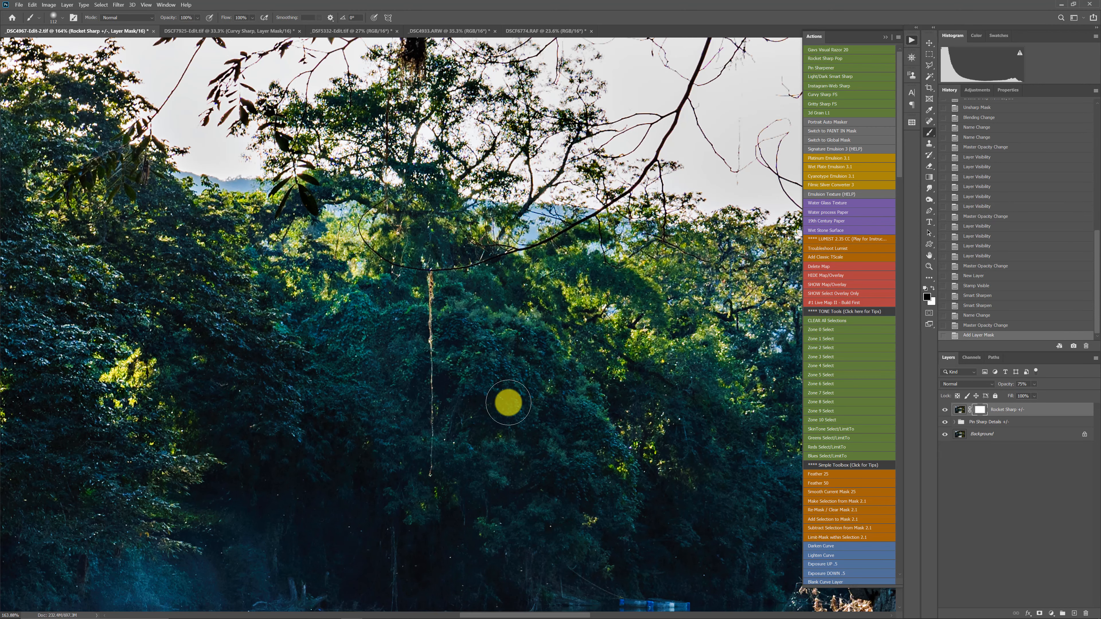
pyautogui.scroll(4, 516, 401)
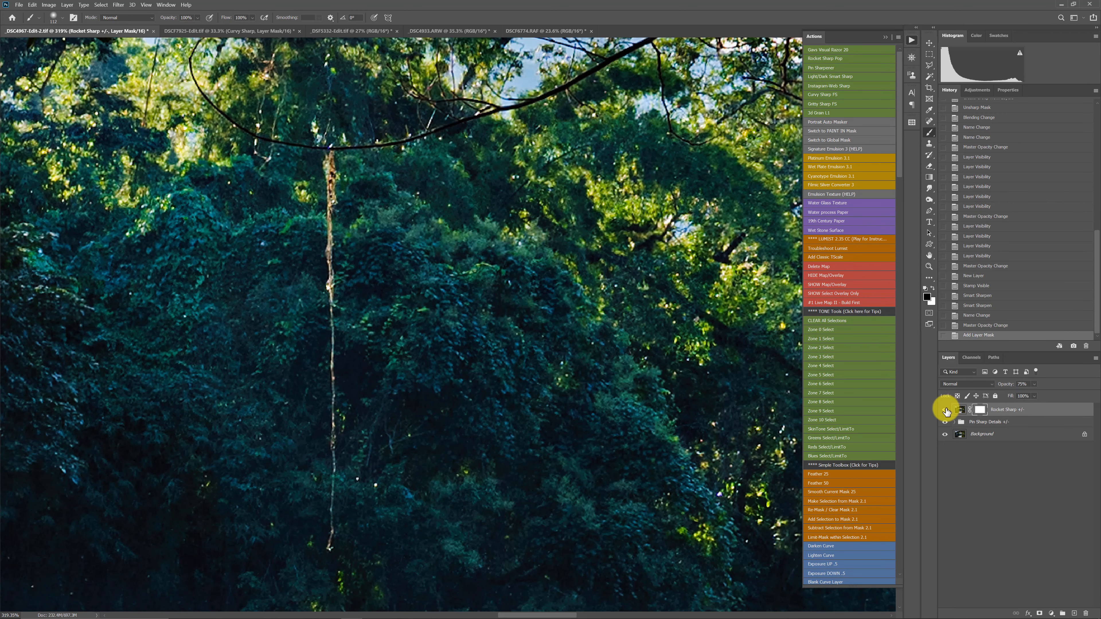
pyautogui.click(945, 410)
pyautogui.click(945, 409)
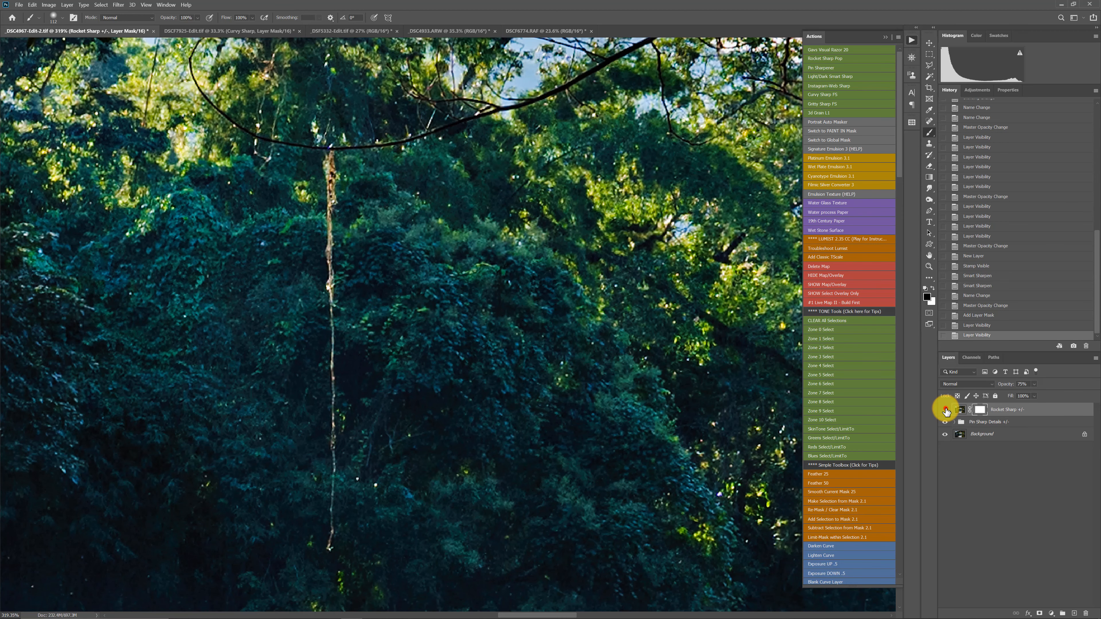
pyautogui.click(945, 409)
pyautogui.click(945, 410)
pyautogui.click(945, 410)
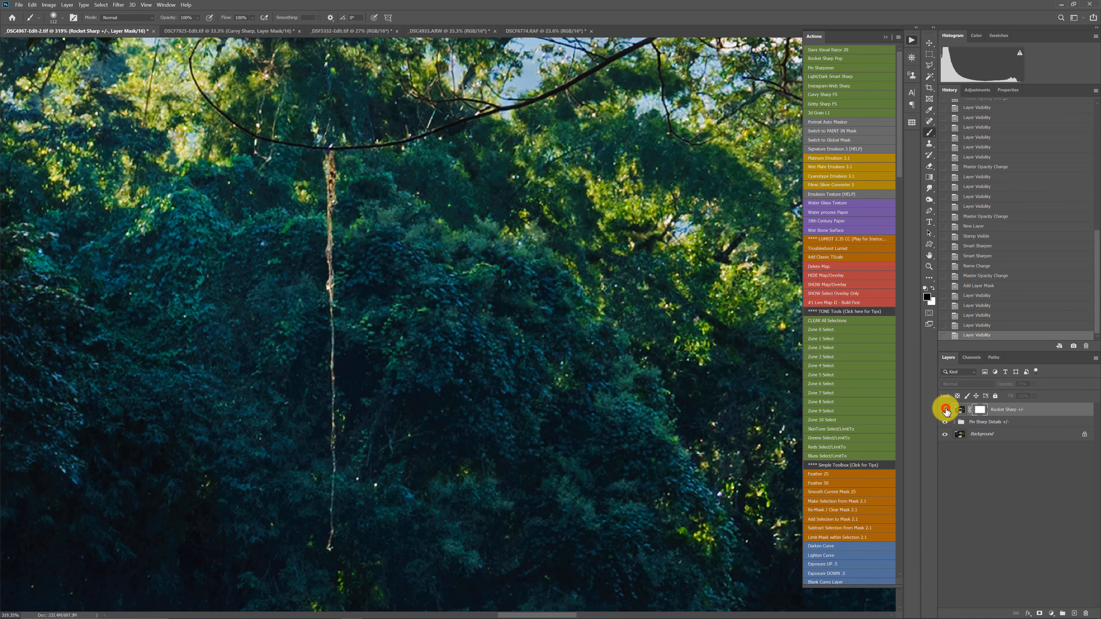
pyautogui.click(945, 409)
# - Compare the stone pillar with and without the Rocket Sharp layer, and try the layer at 29% opacity
pyautogui.scroll(-3, 623, 465)
pyautogui.scroll(-2, 623, 465)
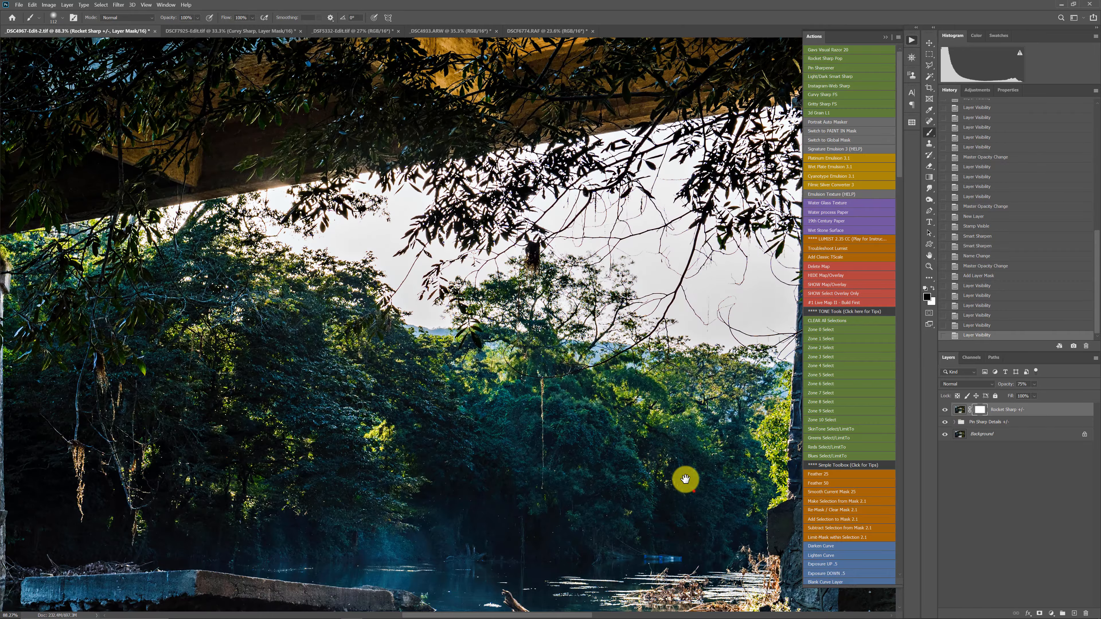
pyautogui.moveTo(686, 480); pyautogui.dragTo(232, 204)
pyautogui.scroll(3, 390, 168)
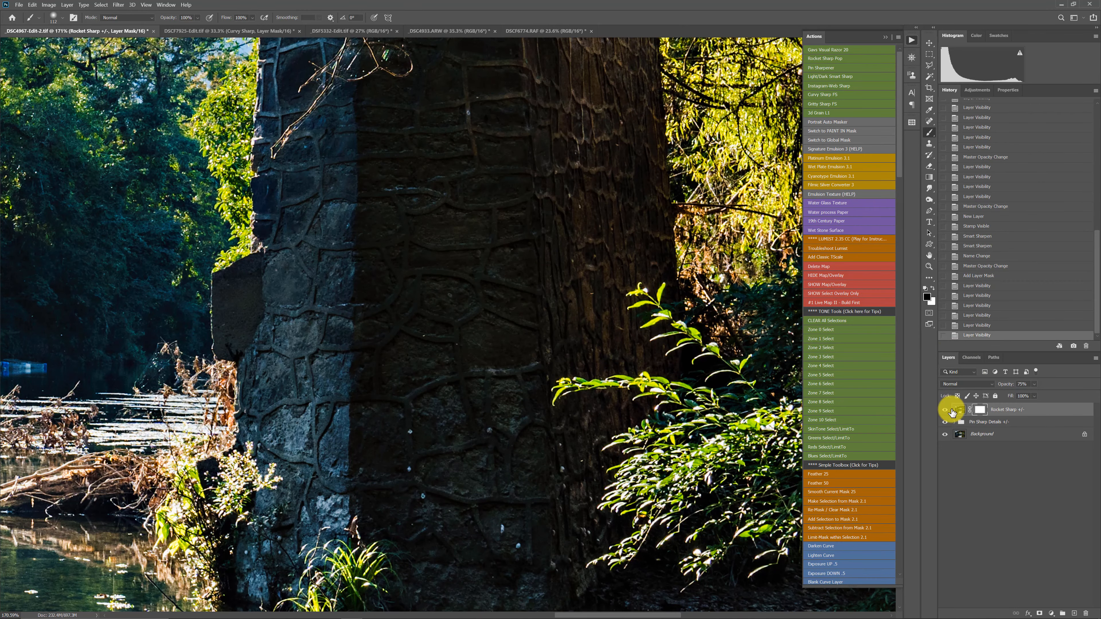
pyautogui.click(946, 410)
pyautogui.click(945, 410)
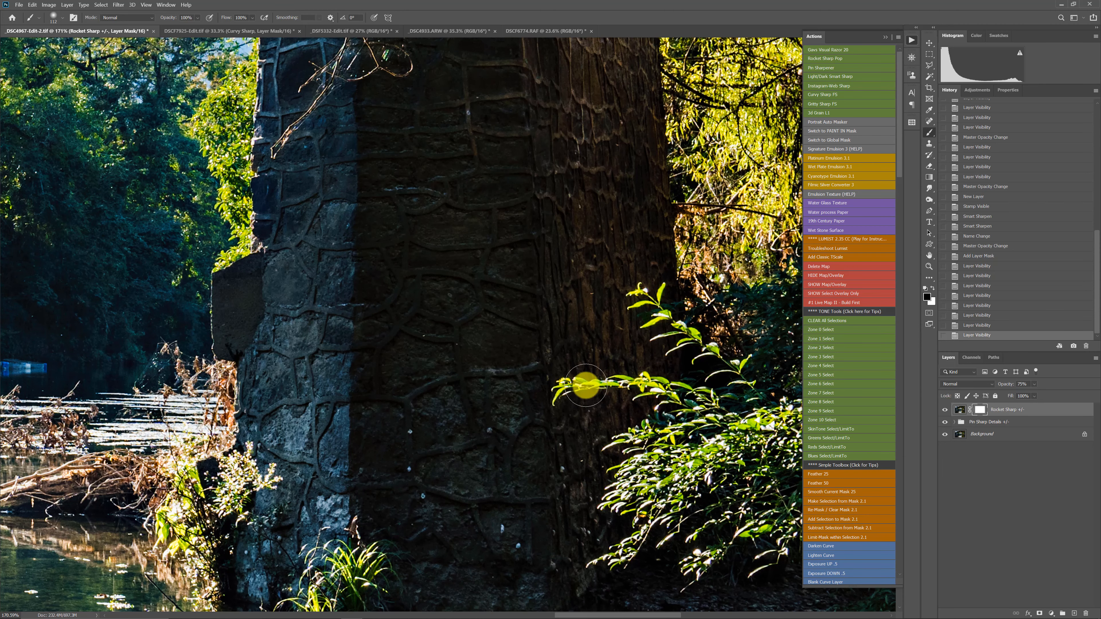
pyautogui.moveTo(227, 273); pyautogui.dragTo(545, 427)
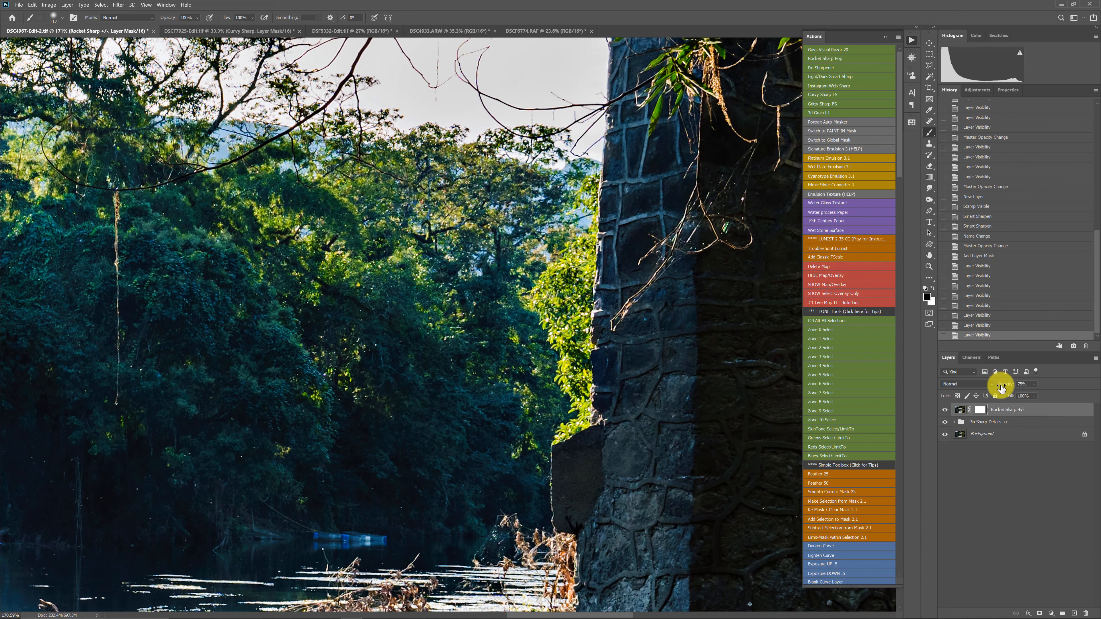
pyautogui.moveTo(1001, 388); pyautogui.dragTo(1029, 403)
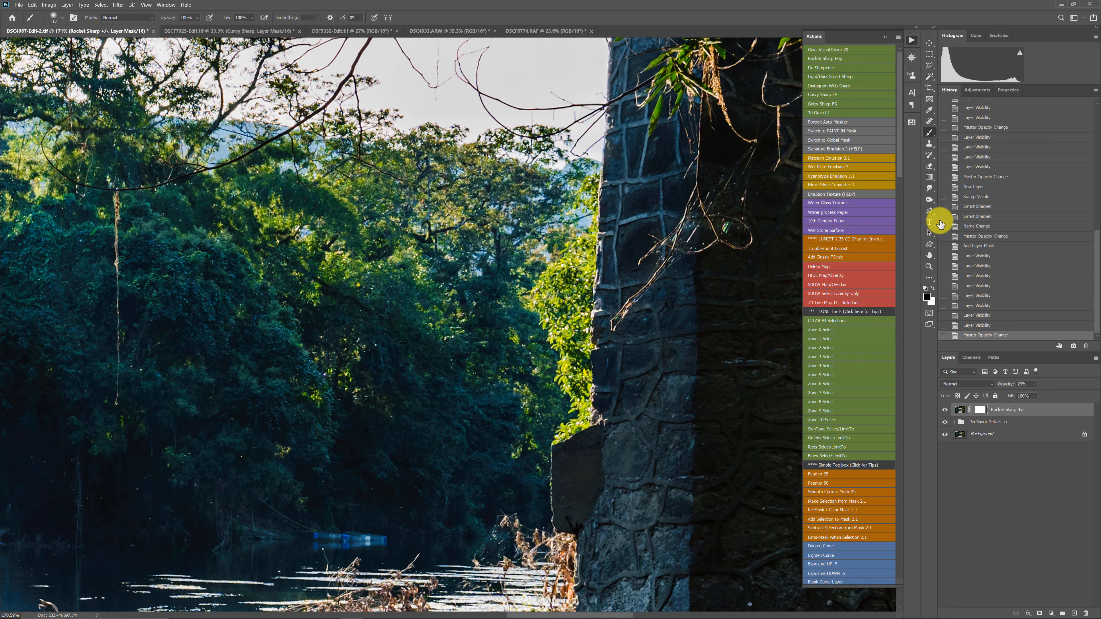
# - Raise the Rocket Sharp layer's opacity to 100% and paint black on its mask with a larger brush over the pillar's lit edge
pyautogui.moveTo(473, 269); pyautogui.dragTo(544, 273)
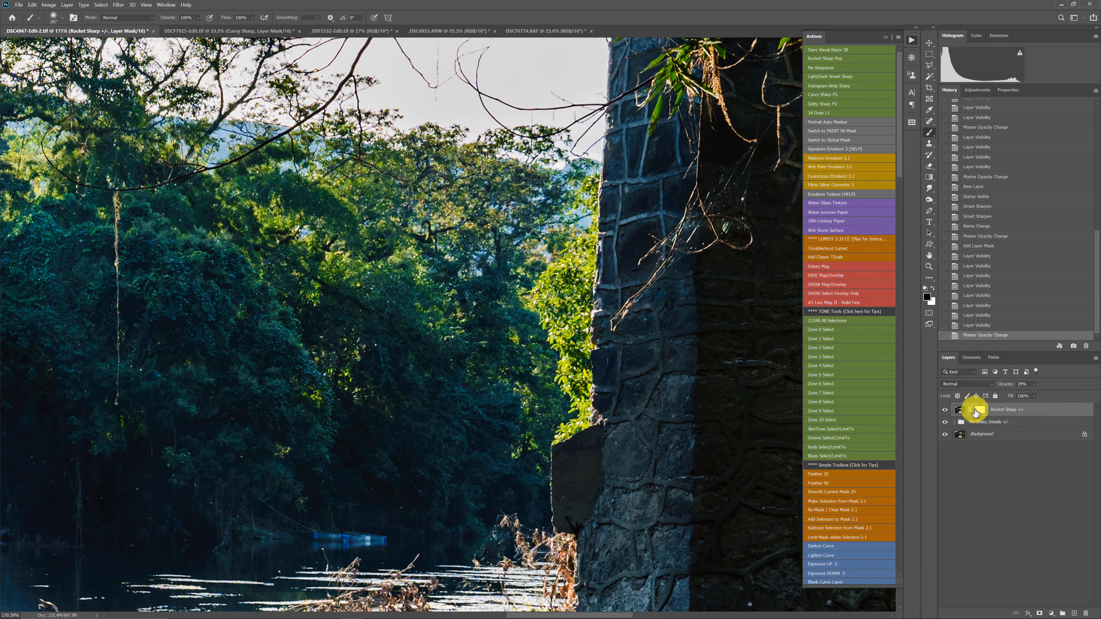
pyautogui.scroll(3, 650, 300)
pyautogui.moveTo(671, 221); pyautogui.dragTo(516, 299)
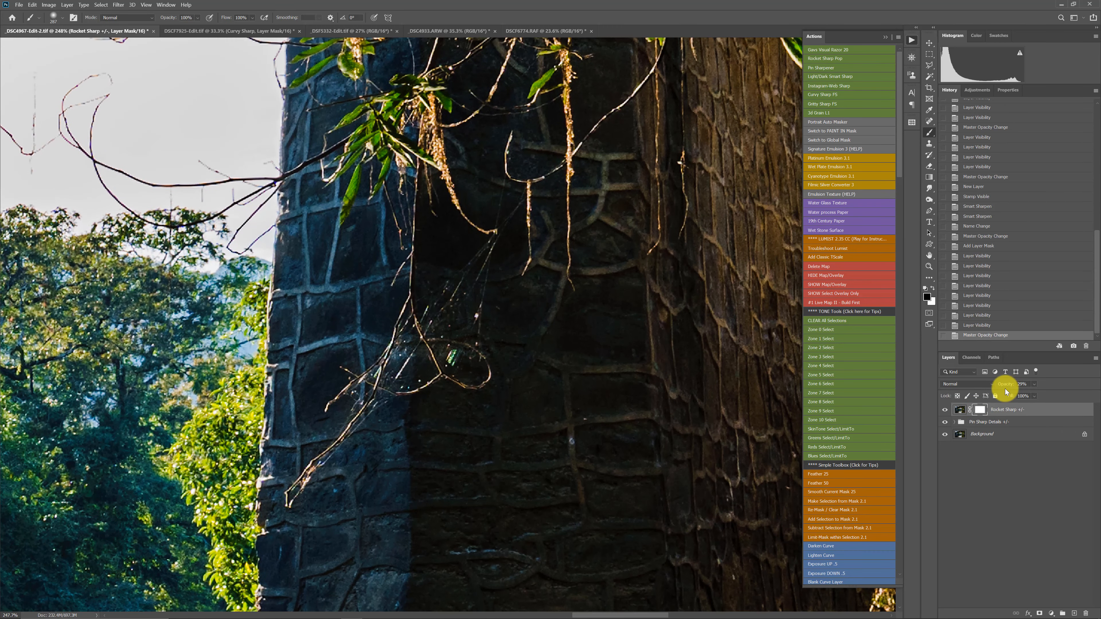
pyautogui.moveTo(1004, 383); pyautogui.dragTo(1093, 386)
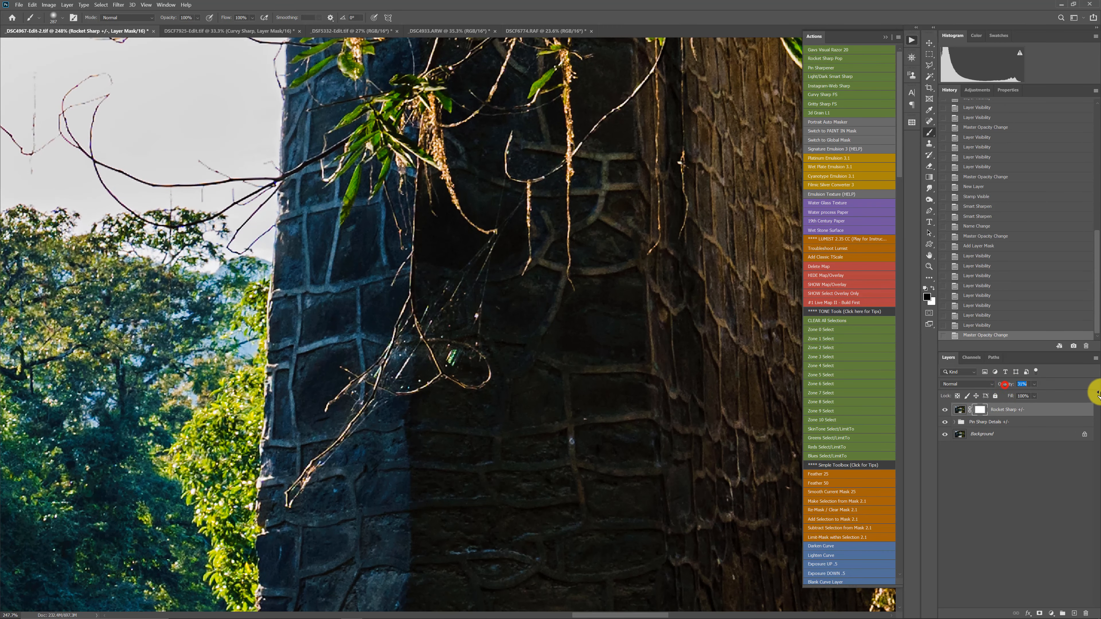
pyautogui.moveTo(293, 237); pyautogui.dragTo(372, 230)
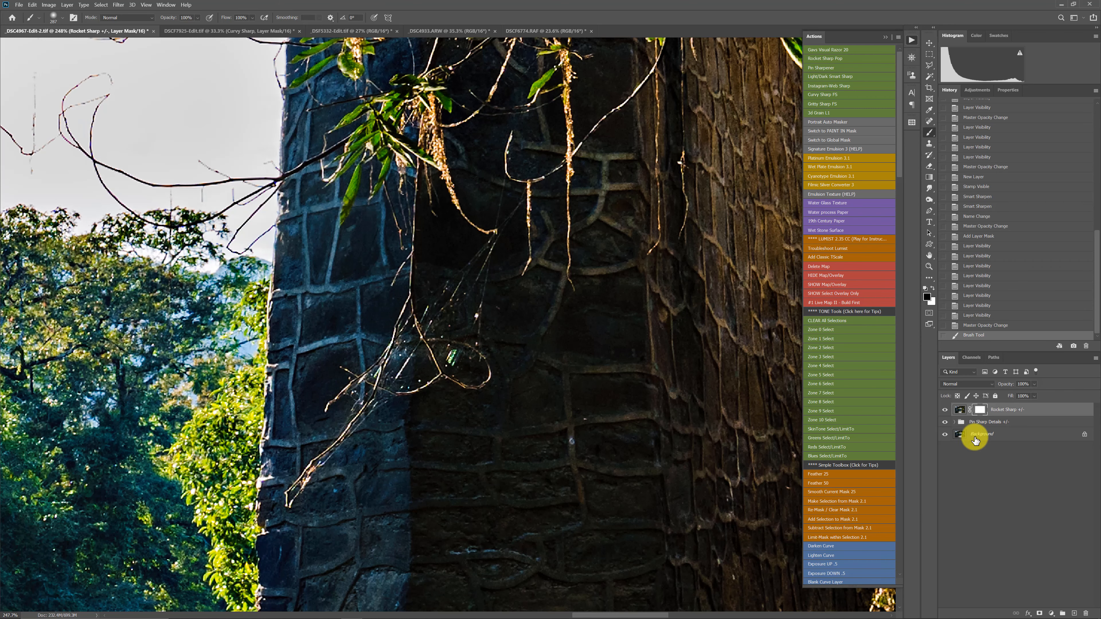
# - Set the background color to black while keeping the Rocket Sharp layer's mask active
pyautogui.click(994, 410)
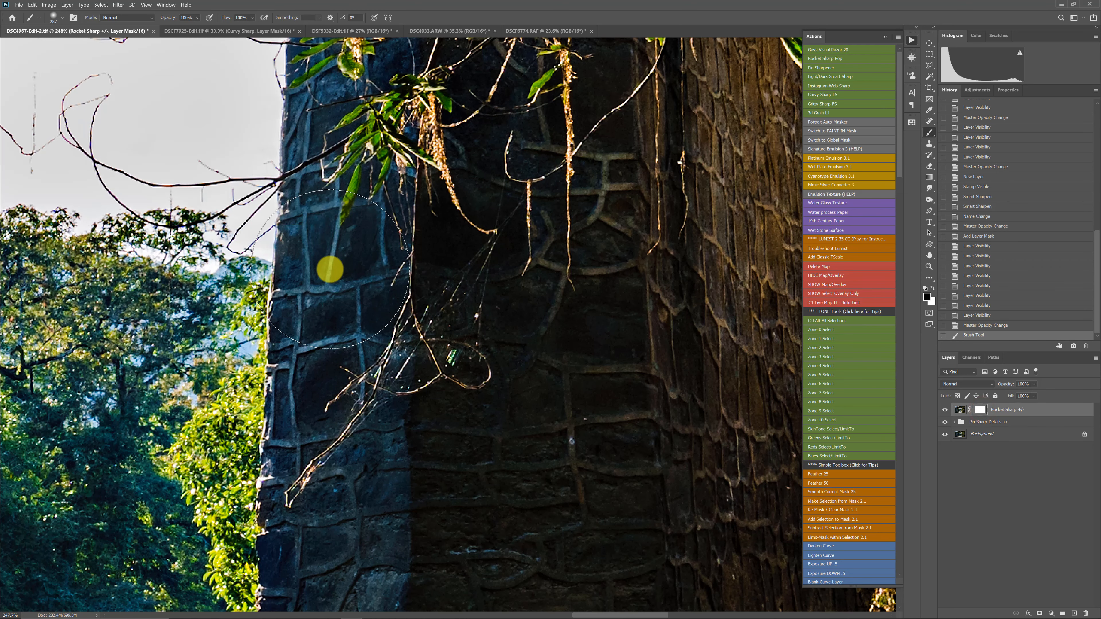
pyautogui.click(925, 297)
pyautogui.click(930, 302)
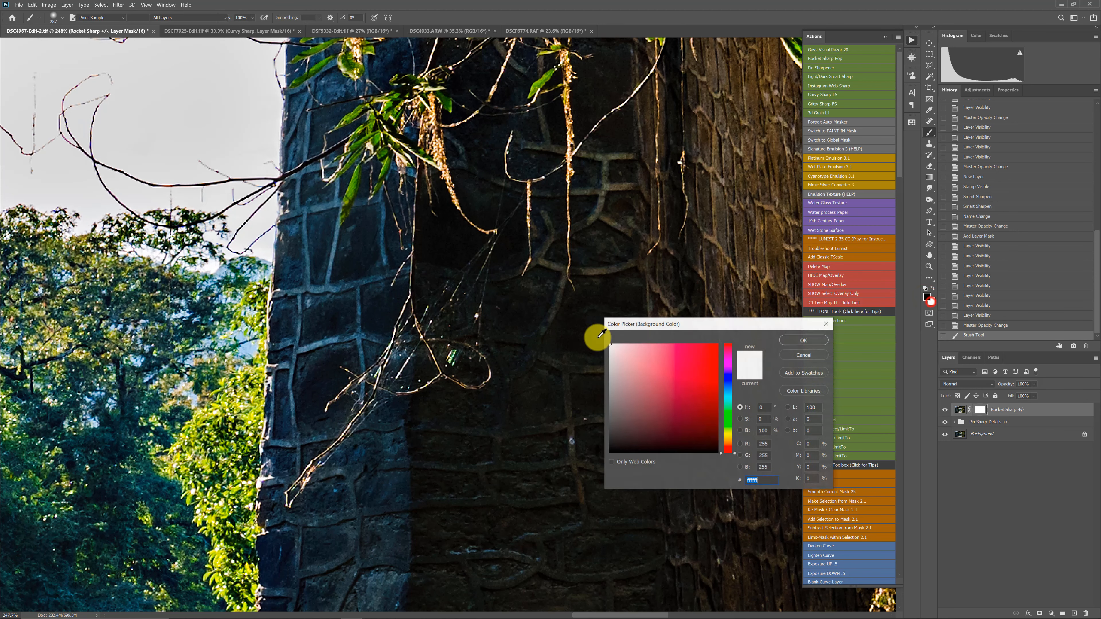
pyautogui.click(676, 420)
pyautogui.click(803, 340)
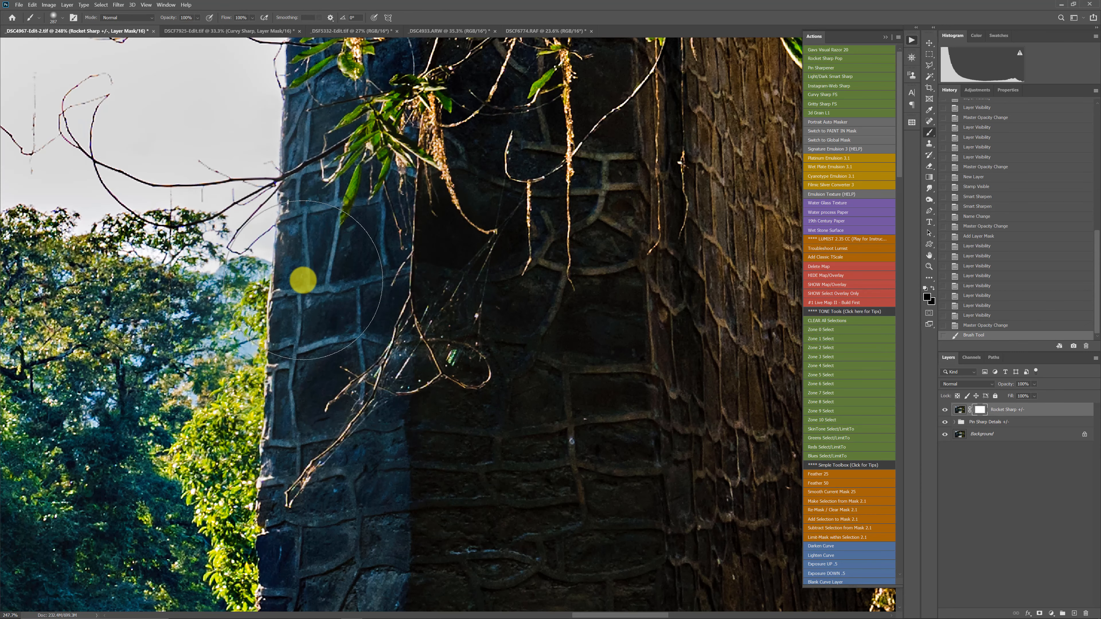
# - Paint black on the Rocket Sharp mask over the stone pillar and the neighbouring tree trunk to remove the sharpening there
pyautogui.click(303, 280)
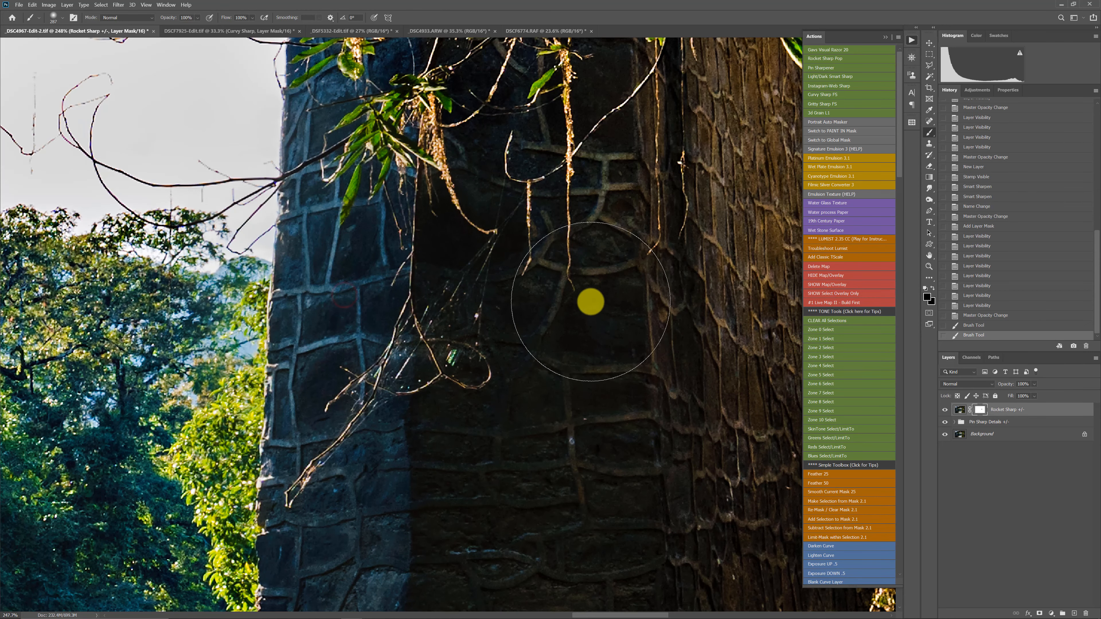
pyautogui.moveTo(591, 302)
pyautogui.mouseDown()
pyautogui.moveTo(548, 352)
pyautogui.moveTo(499, 309)
pyautogui.moveTo(390, 290)
pyautogui.moveTo(329, 323)
pyautogui.mouseUp()
pyautogui.scroll(-3, 408, 352)
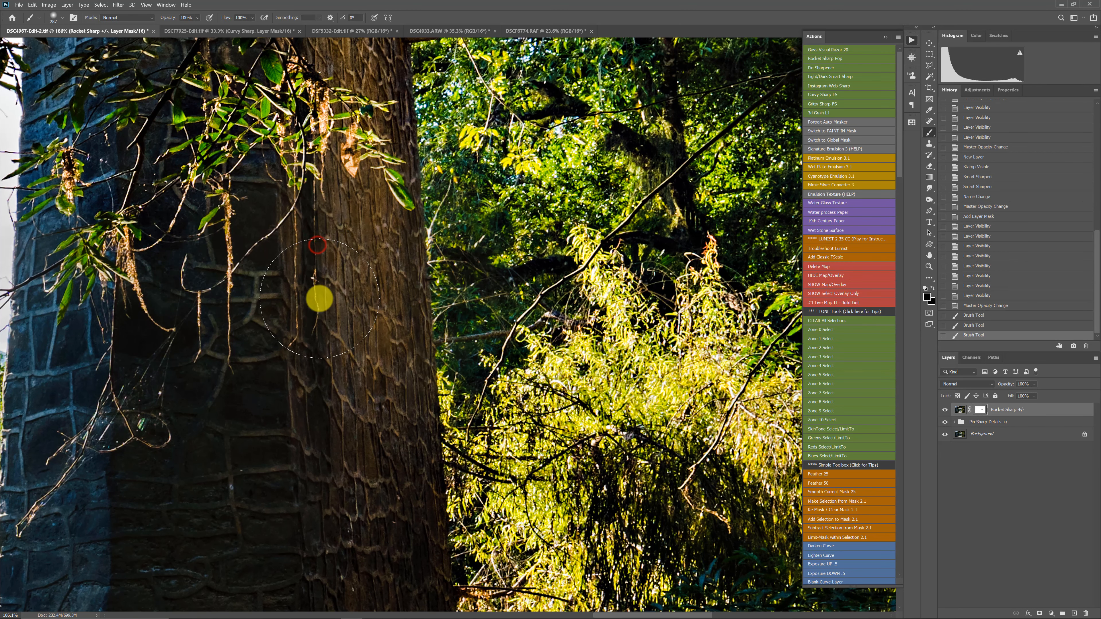
pyautogui.click(319, 299)
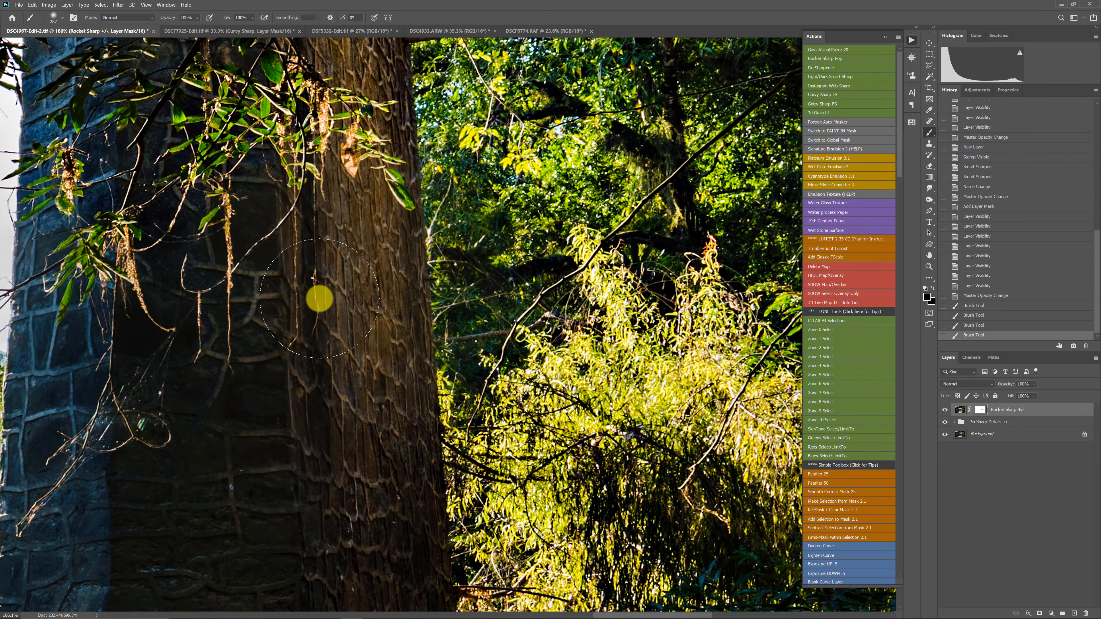
# - Set the background color to white and paint more black on the Rocket Sharp mask over the upper tree trunk
pyautogui.click(934, 303)
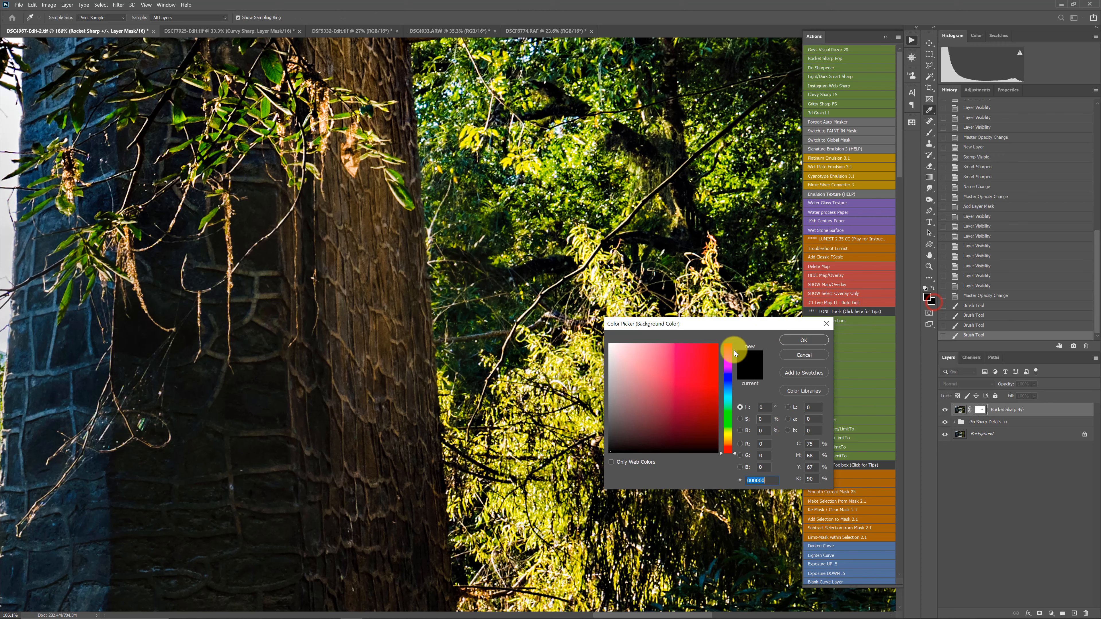
pyautogui.click(800, 338)
pyautogui.moveTo(330, 246); pyautogui.dragTo(326, 258)
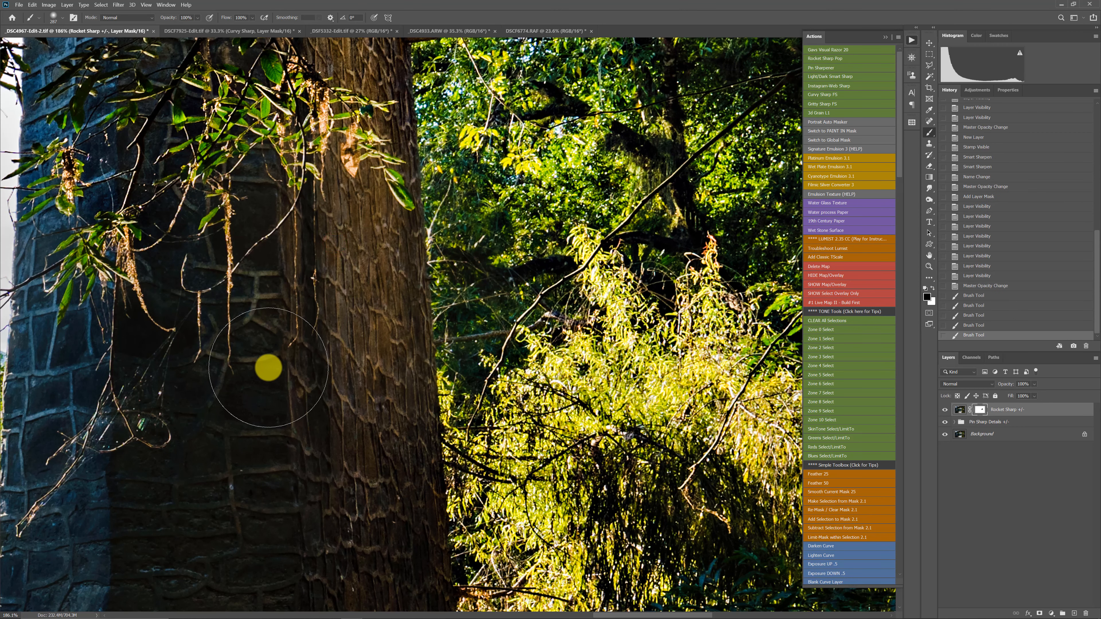
pyautogui.moveTo(390, 252)
pyautogui.mouseDown()
pyautogui.moveTo(363, 255)
pyautogui.moveTo(352, 234)
pyautogui.moveTo(359, 287)
pyautogui.moveTo(363, 253)
pyautogui.moveTo(355, 237)
pyautogui.moveTo(353, 350)
pyautogui.moveTo(325, 265)
pyautogui.moveTo(351, 276)
pyautogui.mouseUp()
# - Switch the foreground color to white and paint the sharpening back along the tree trunk on the Rocket Sharp mask
pyautogui.press('x')
pyautogui.press('x')
pyautogui.moveTo(354, 237); pyautogui.dragTo(365, 400)
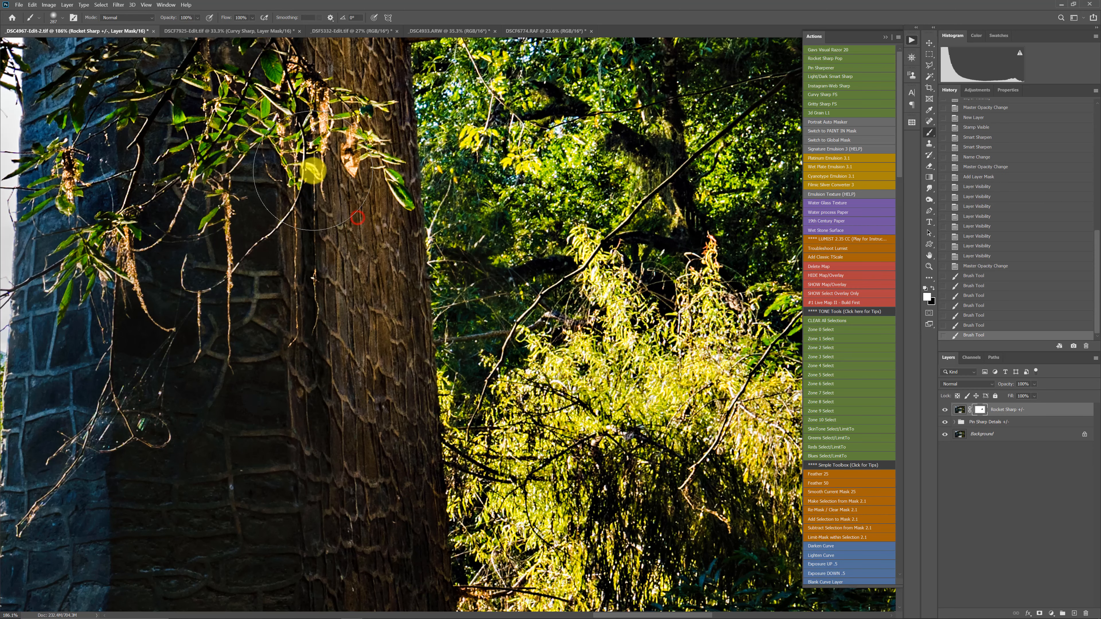
# - Switch the foreground color to black and paint over the tree trunk on the Rocket Sharp mask
pyautogui.press('x')
pyautogui.moveTo(365, 193); pyautogui.dragTo(351, 332)
# - Delete the Rocket Sharp layer and the Pin Sharp Details group from the bridge photo
pyautogui.scroll(-5, 437, 343)
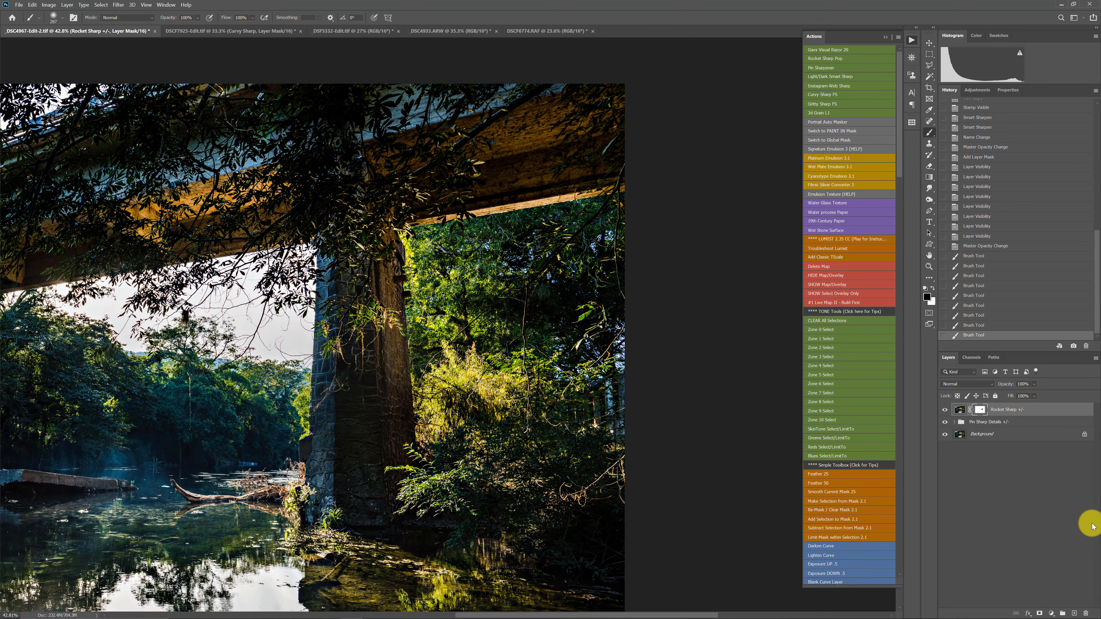
pyautogui.press('Delete')
pyautogui.press('Delete')
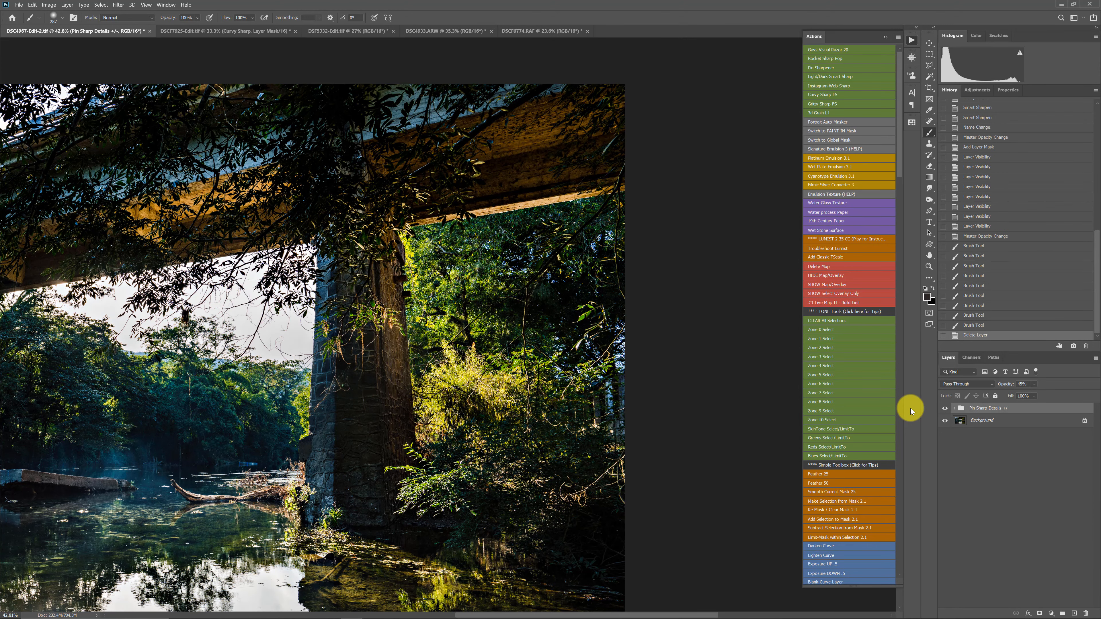
pyautogui.scroll(-2, 255, 327)
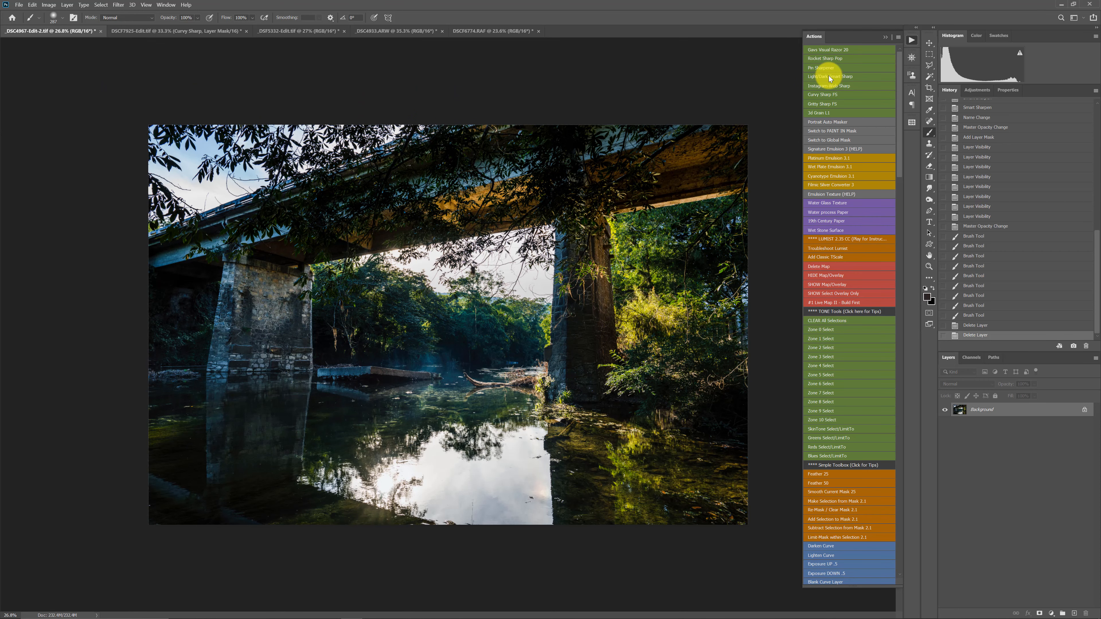
# - Switch to the DSCF7925-Edit.tif portrait and run the Light/Dark Smart Sharp action on it
pyautogui.scroll(2, 306, 423)
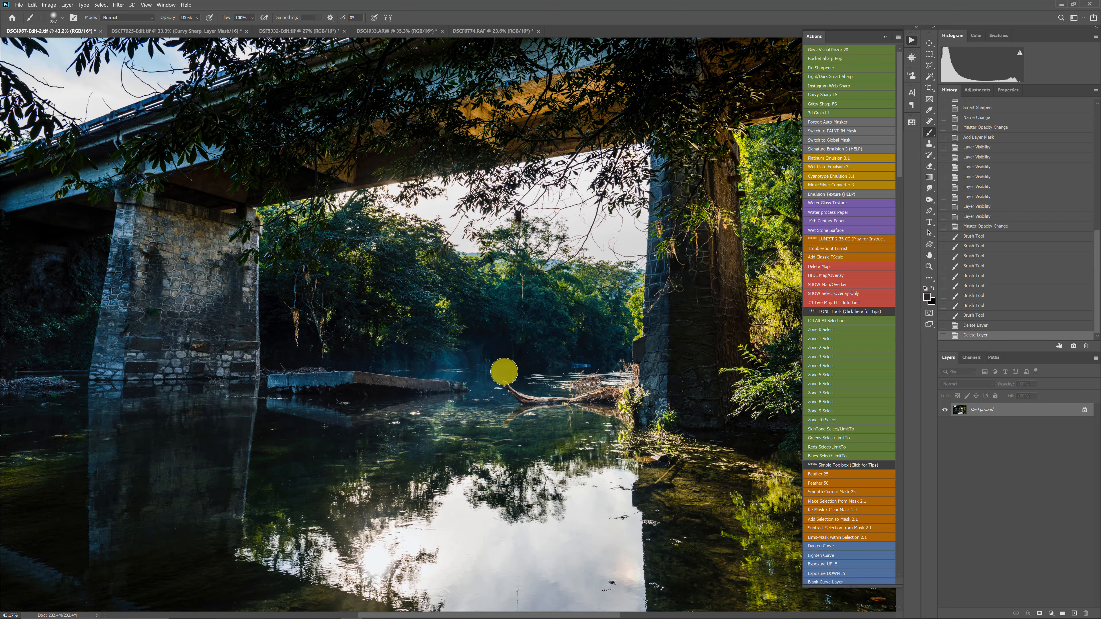
pyautogui.scroll(1, 508, 418)
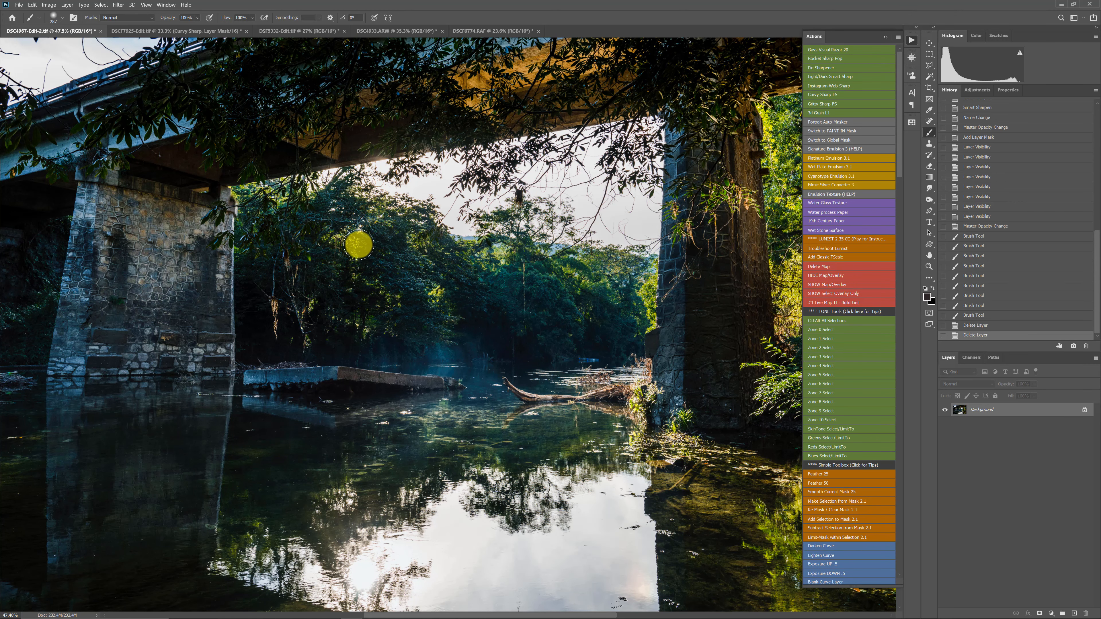
pyautogui.click(169, 32)
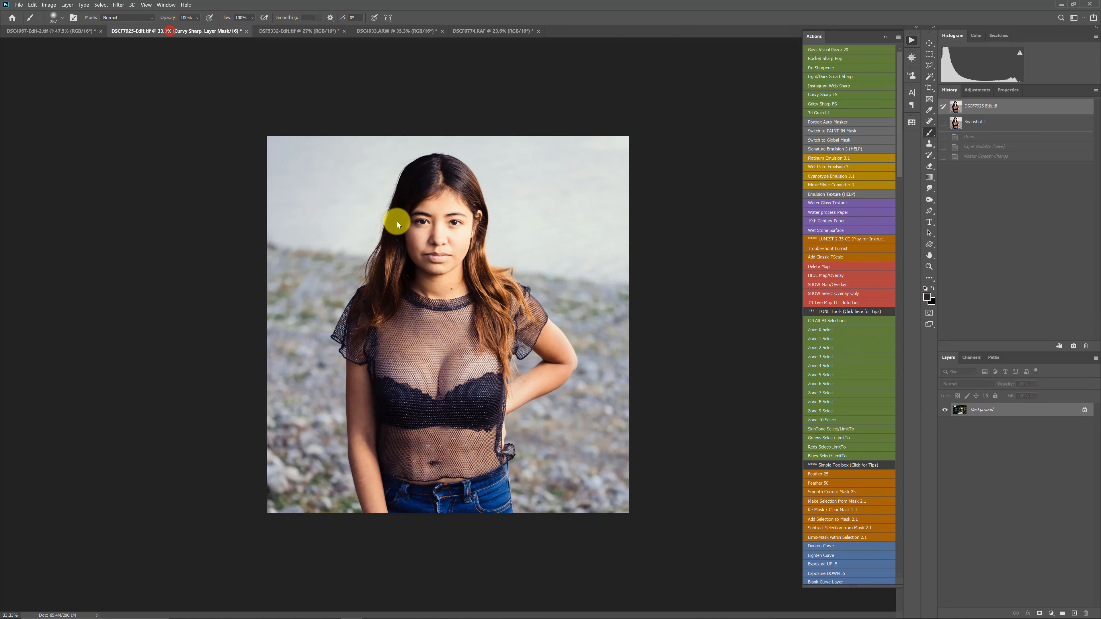
pyautogui.scroll(5, 515, 216)
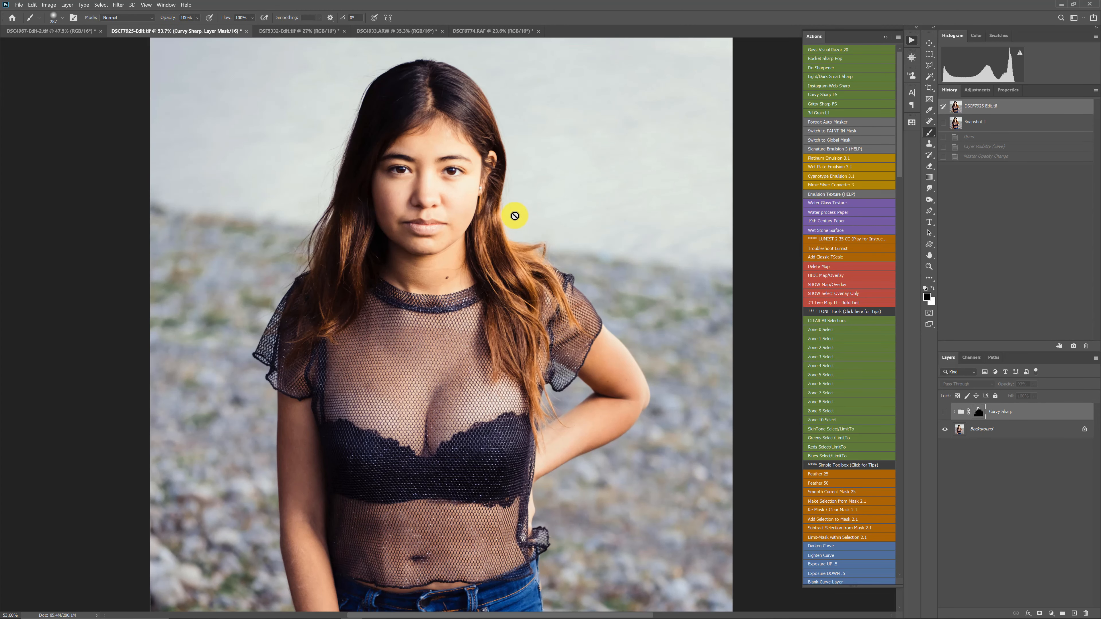
pyautogui.moveTo(485, 127); pyautogui.dragTo(490, 156)
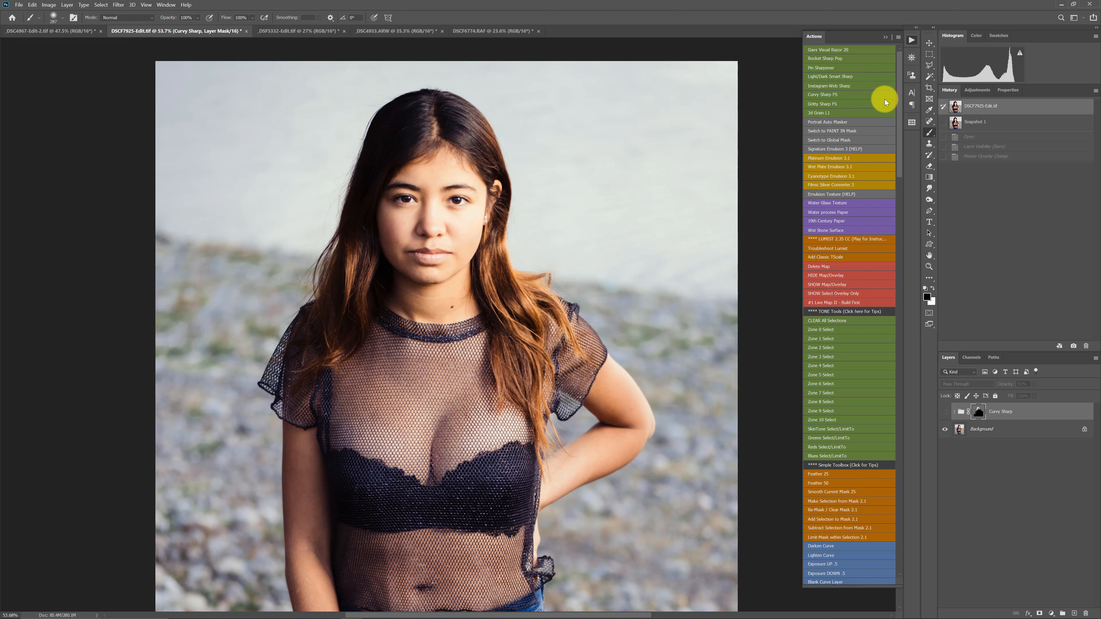
pyautogui.click(843, 76)
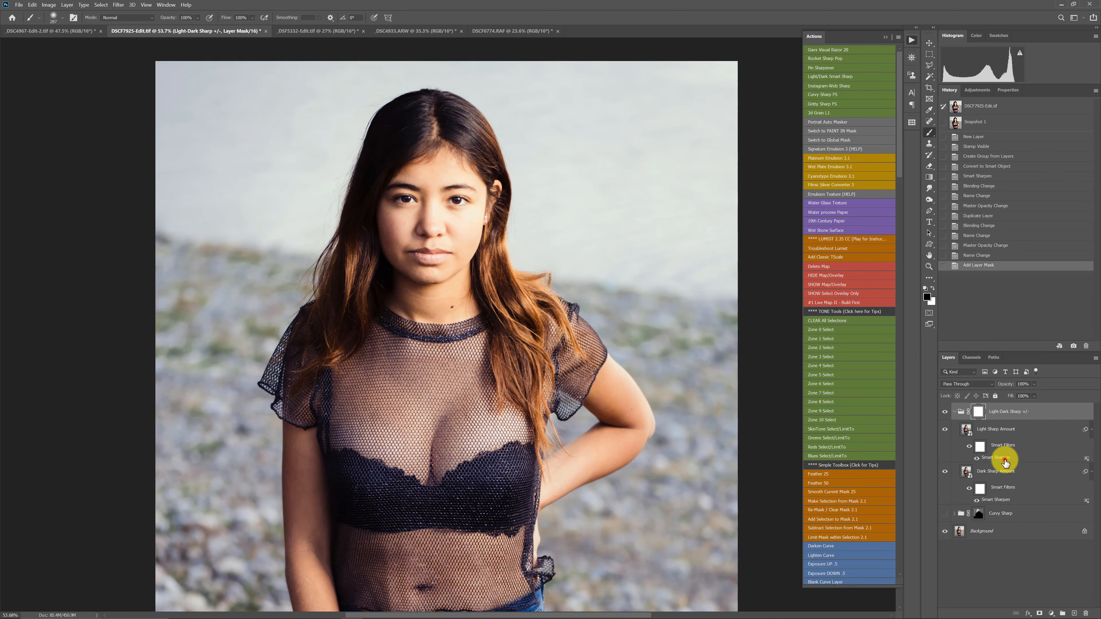
# - Inspect the blending options and filter settings of the Light Sharp Amount layer's Smart Sharpen filter without changing them
pyautogui.click(1003, 461)
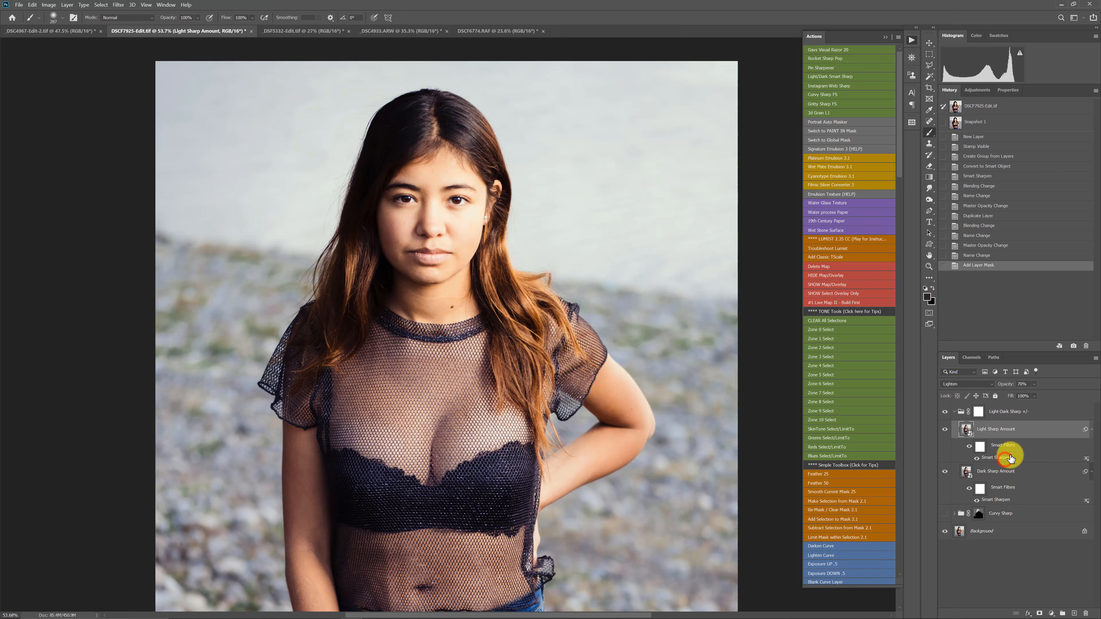
pyautogui.doubleClick(1085, 460)
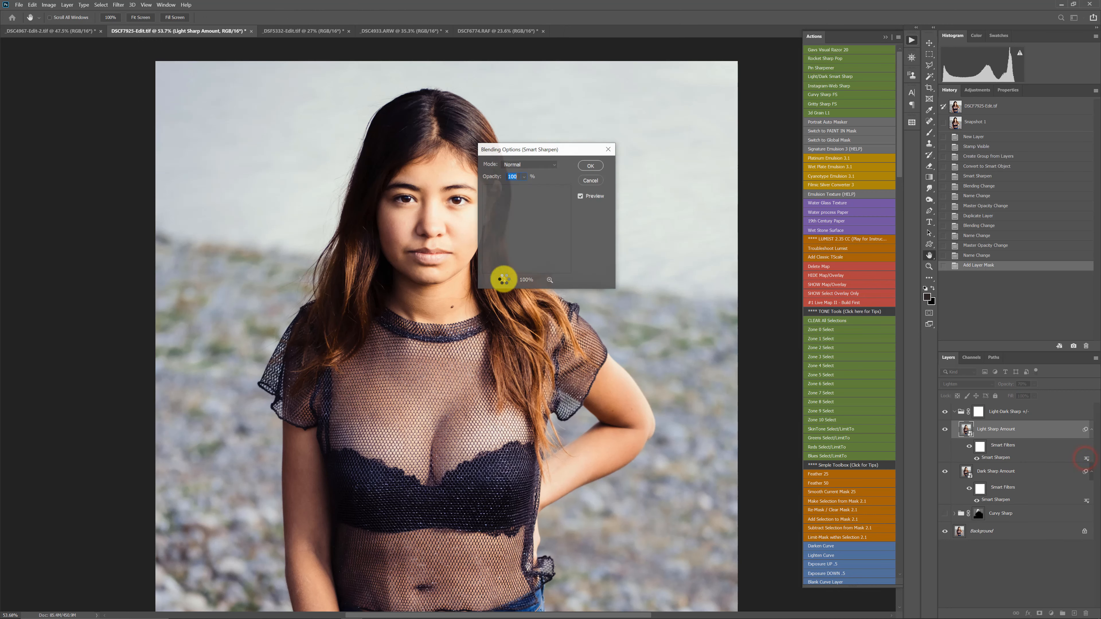
pyautogui.click(590, 166)
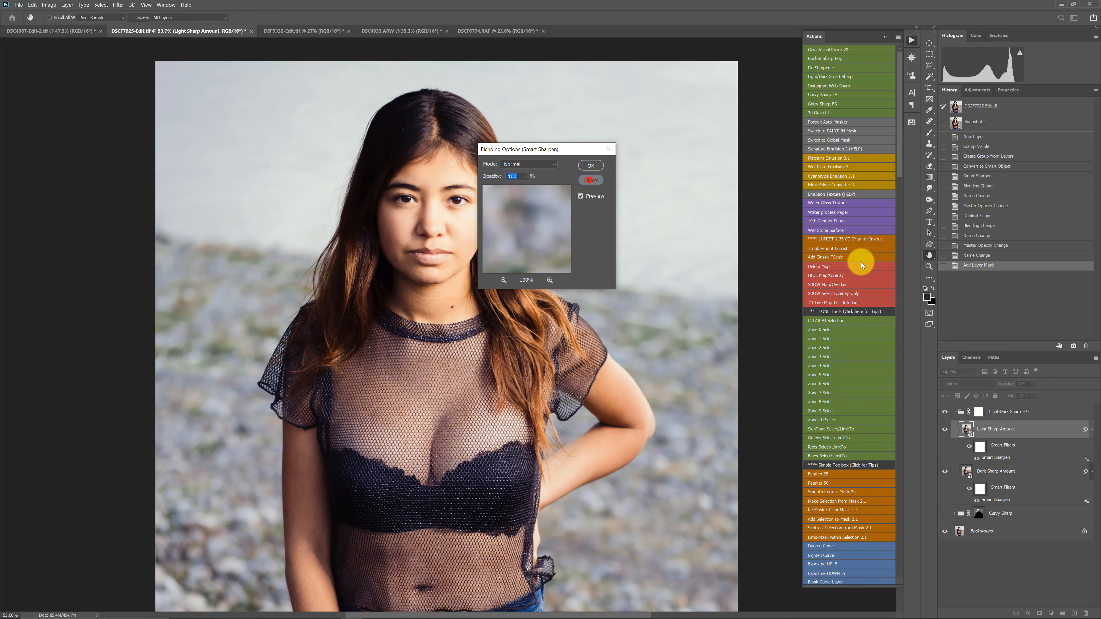
pyautogui.press('b')
pyautogui.click(996, 450)
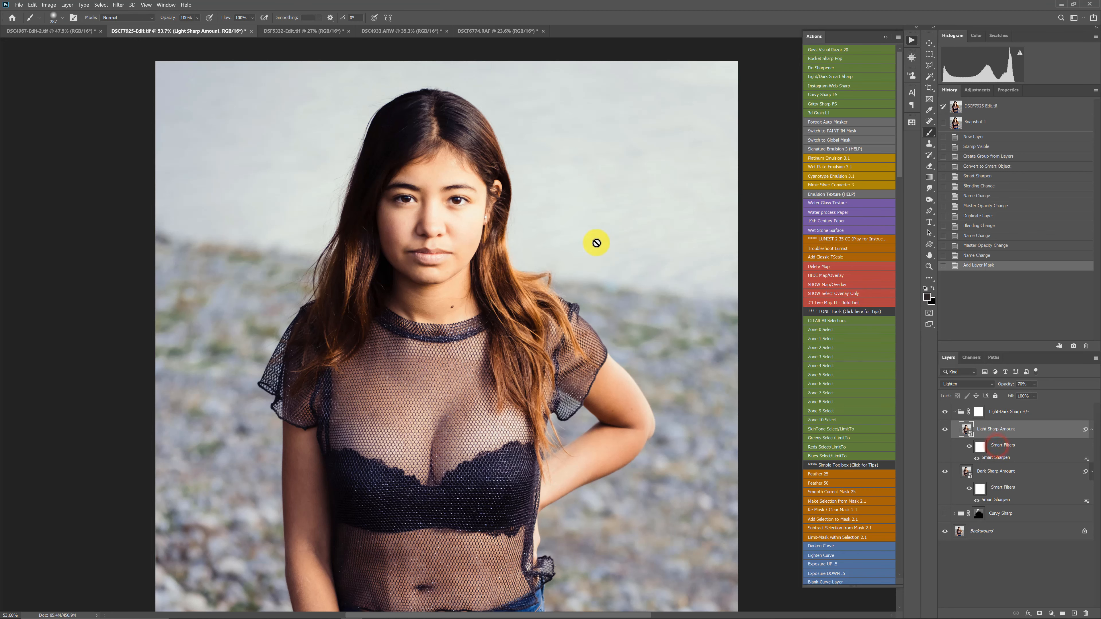
pyautogui.doubleClick(998, 459)
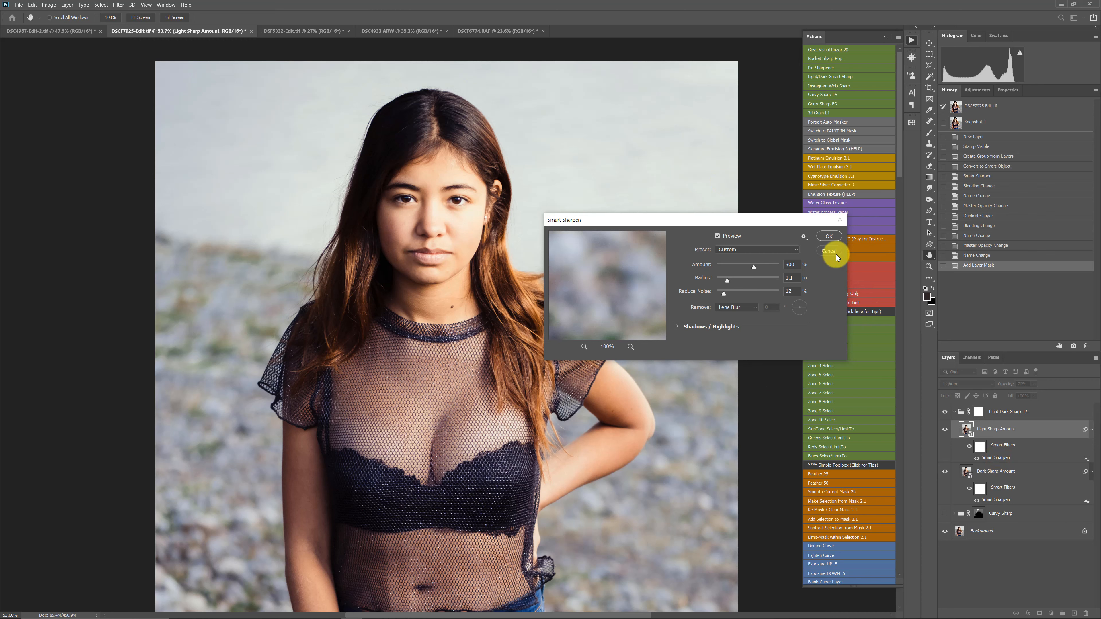
pyautogui.click(835, 256)
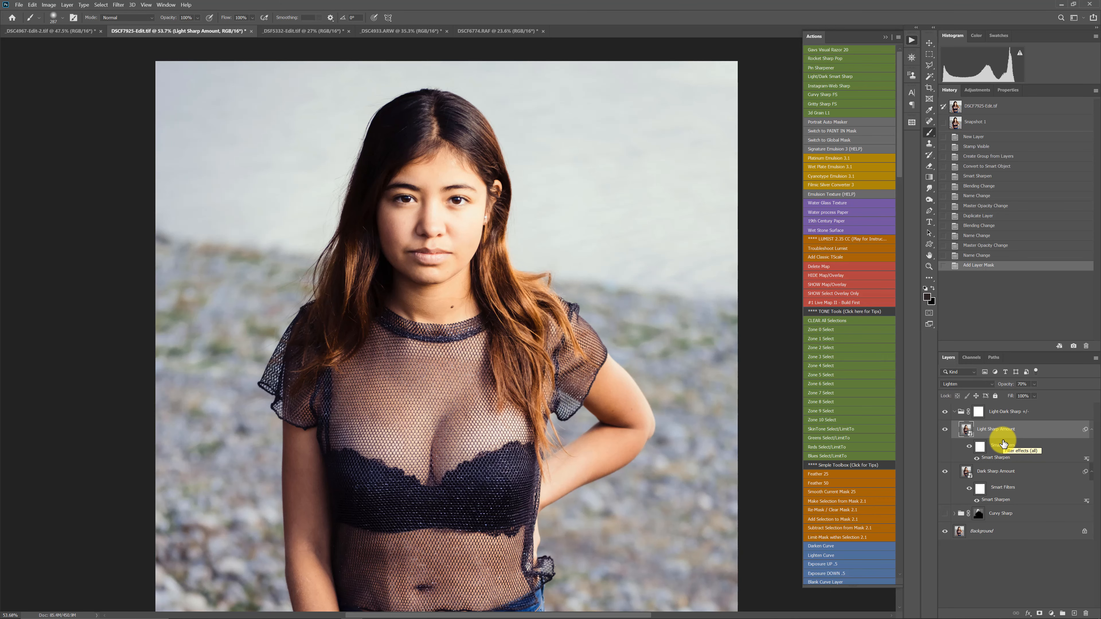
# - Toggle the Light-Dark Sharp group's visibility repeatedly to compare the portrait with and without sharpening, close up and at a wider view
pyautogui.scroll(5, 432, 191)
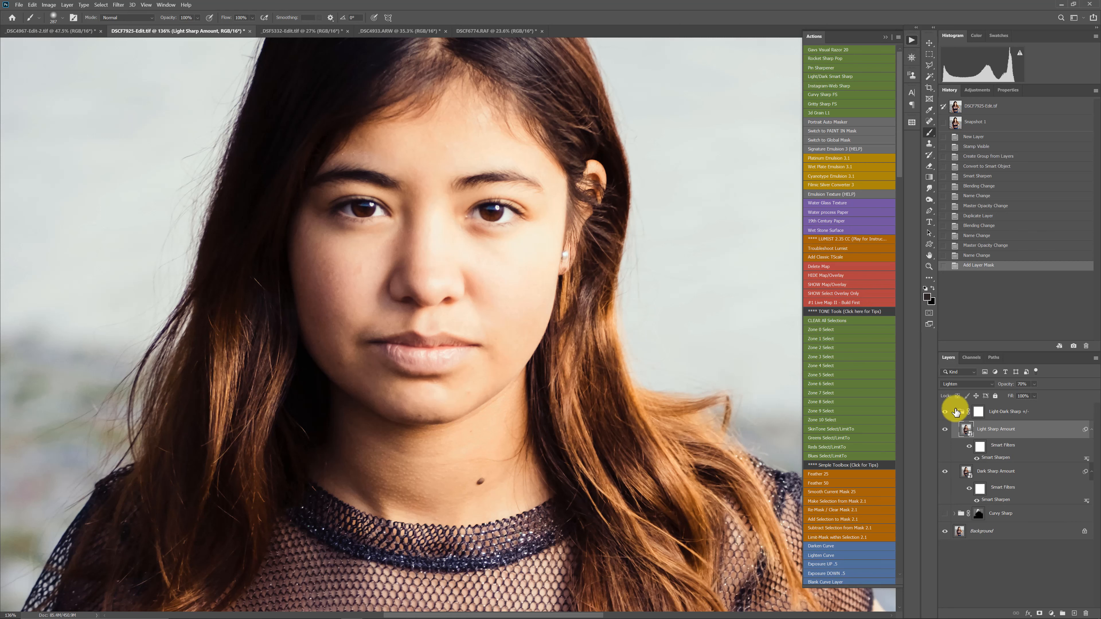
pyautogui.click(945, 411)
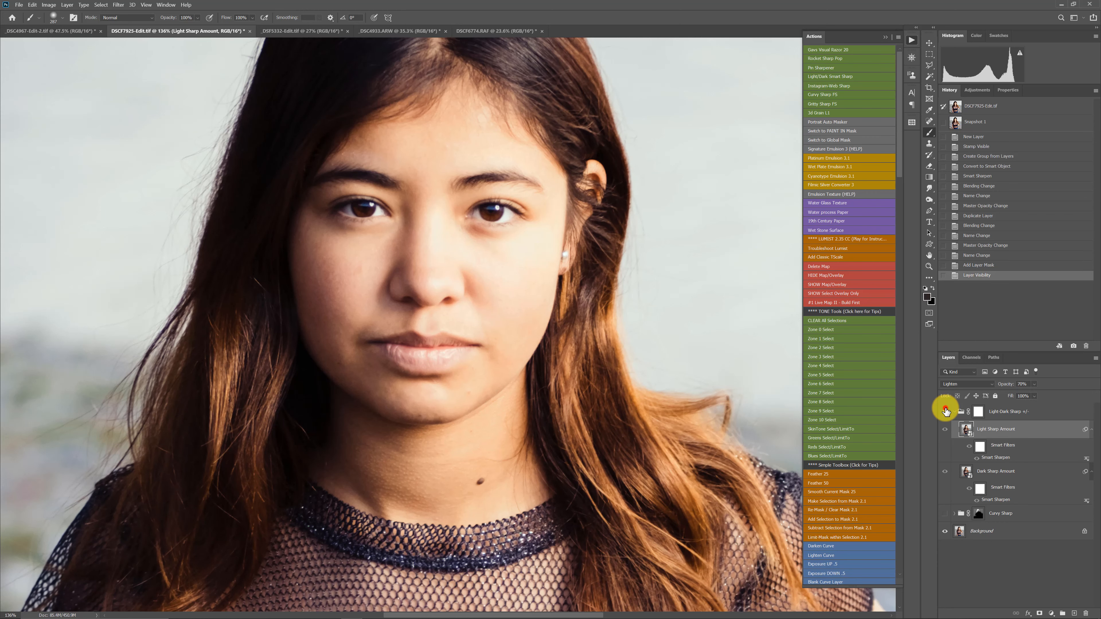
pyautogui.click(945, 411)
pyautogui.click(945, 412)
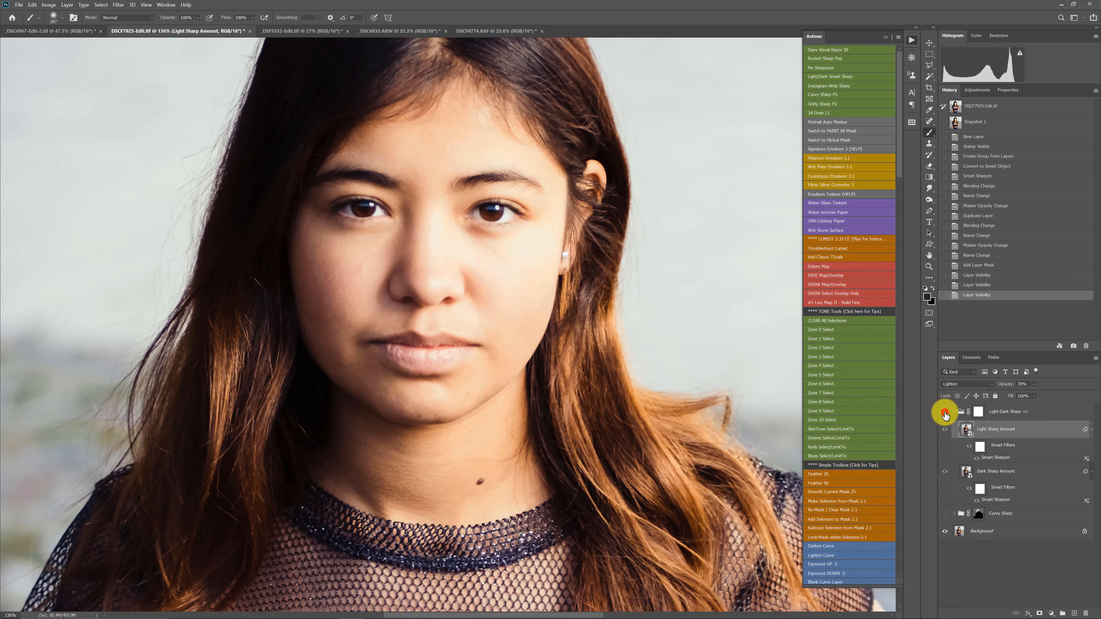
pyautogui.click(945, 411)
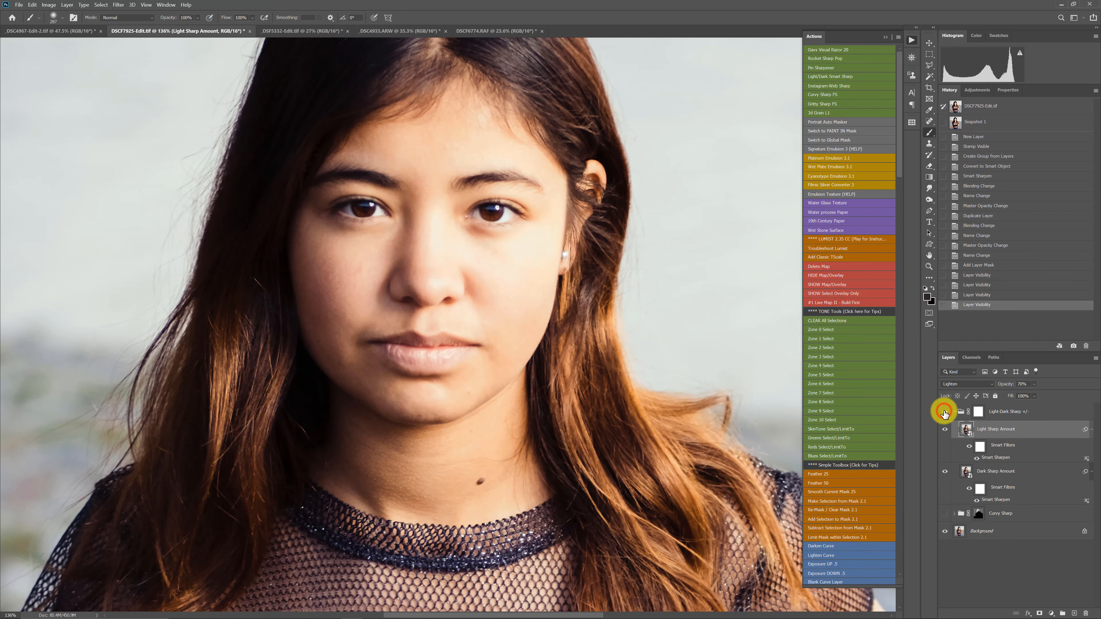
pyautogui.click(945, 411)
pyautogui.click(944, 412)
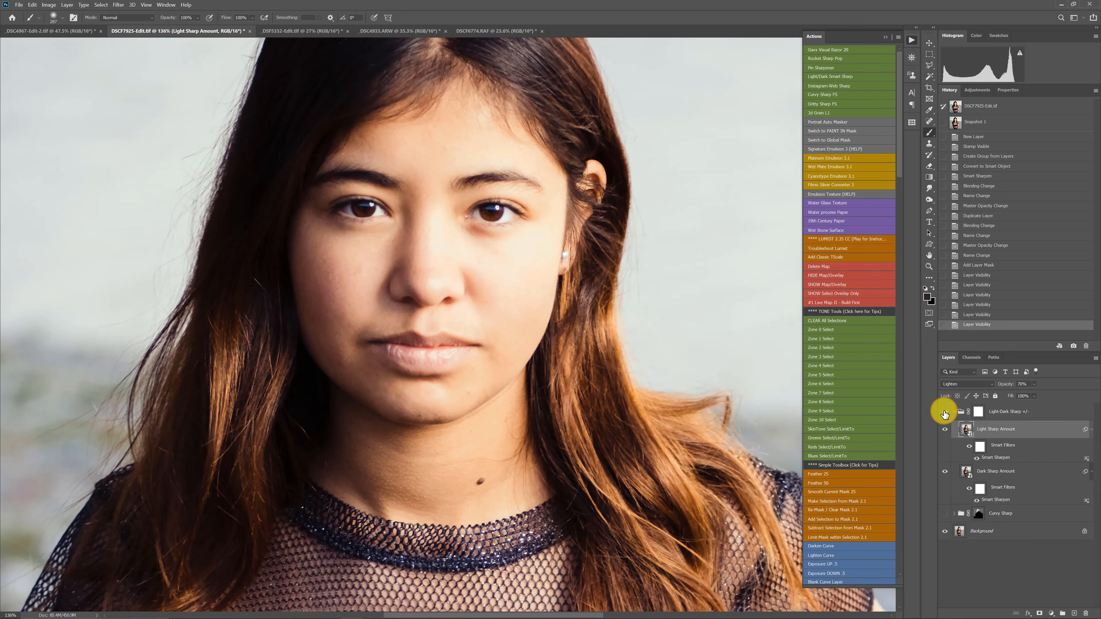
pyautogui.scroll(-3, 556, 369)
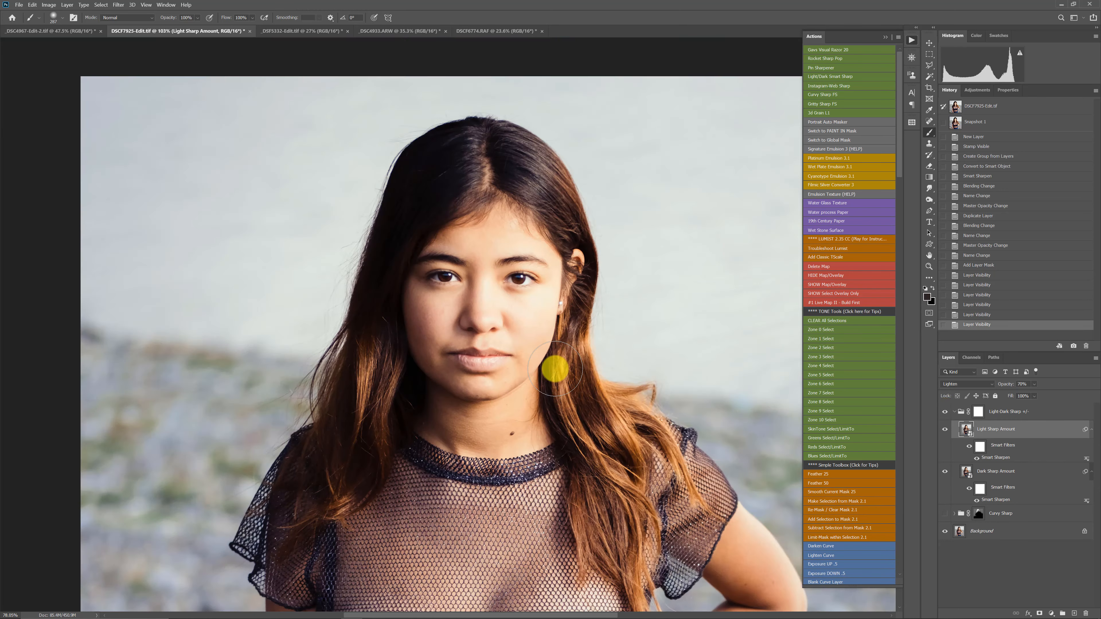
pyautogui.click(945, 412)
pyautogui.click(944, 412)
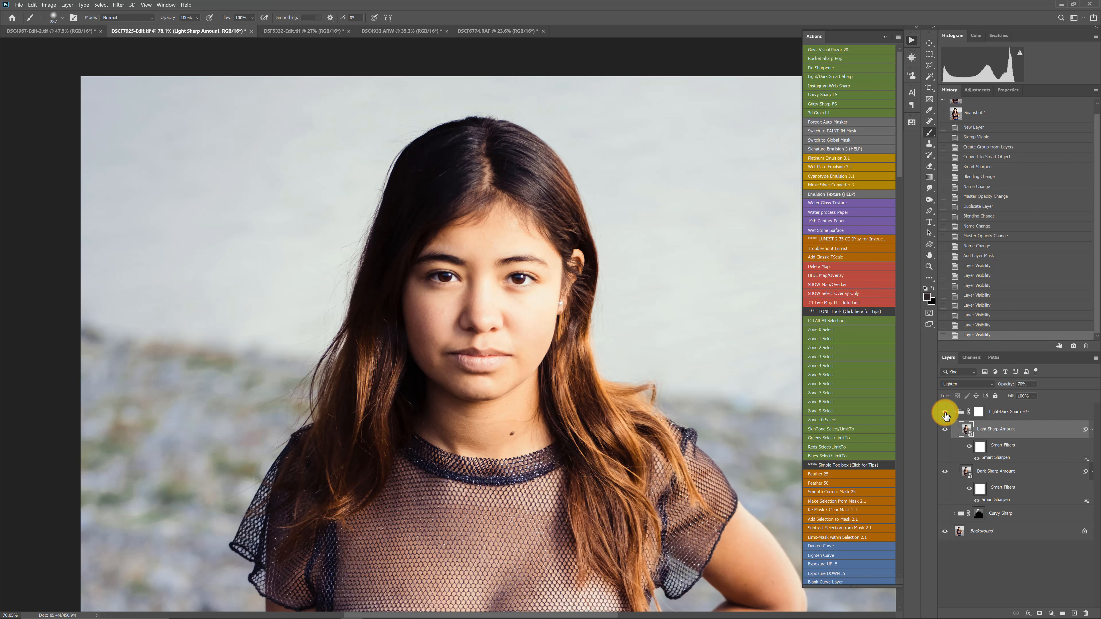
pyautogui.click(944, 412)
pyautogui.click(944, 412)
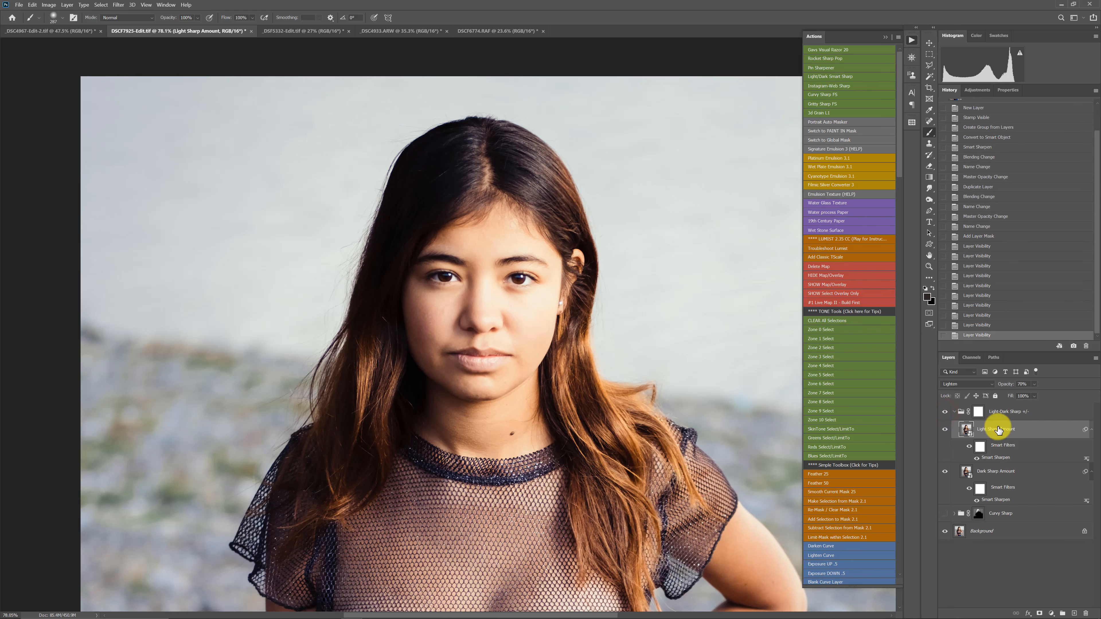
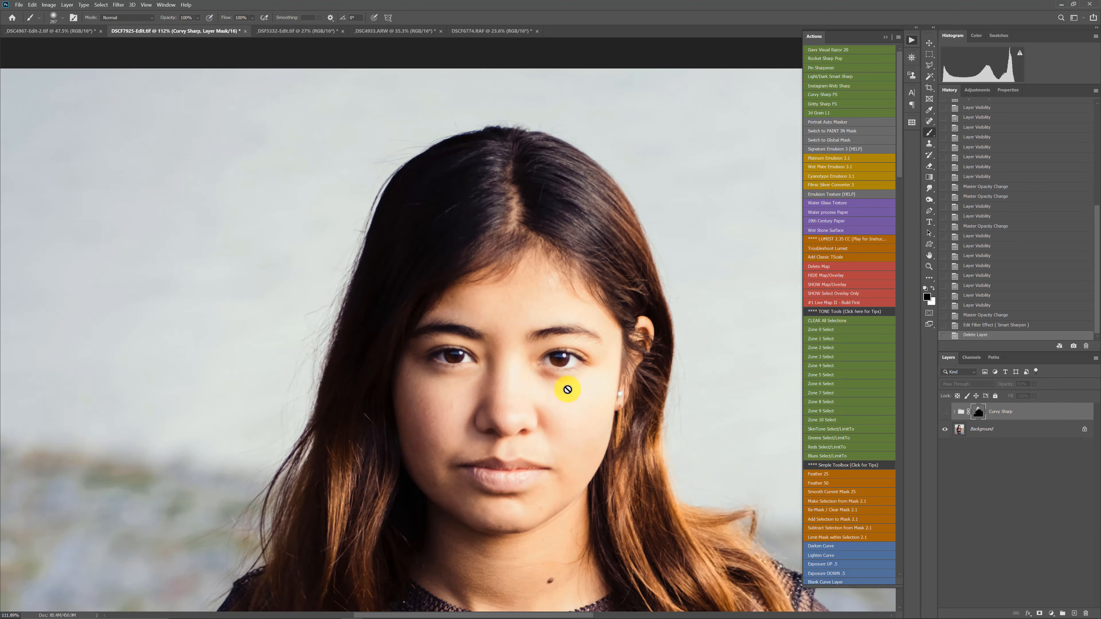
# - Run the Instagram-Web Sharp action on the portrait
pyautogui.scroll(5, 437, 186)
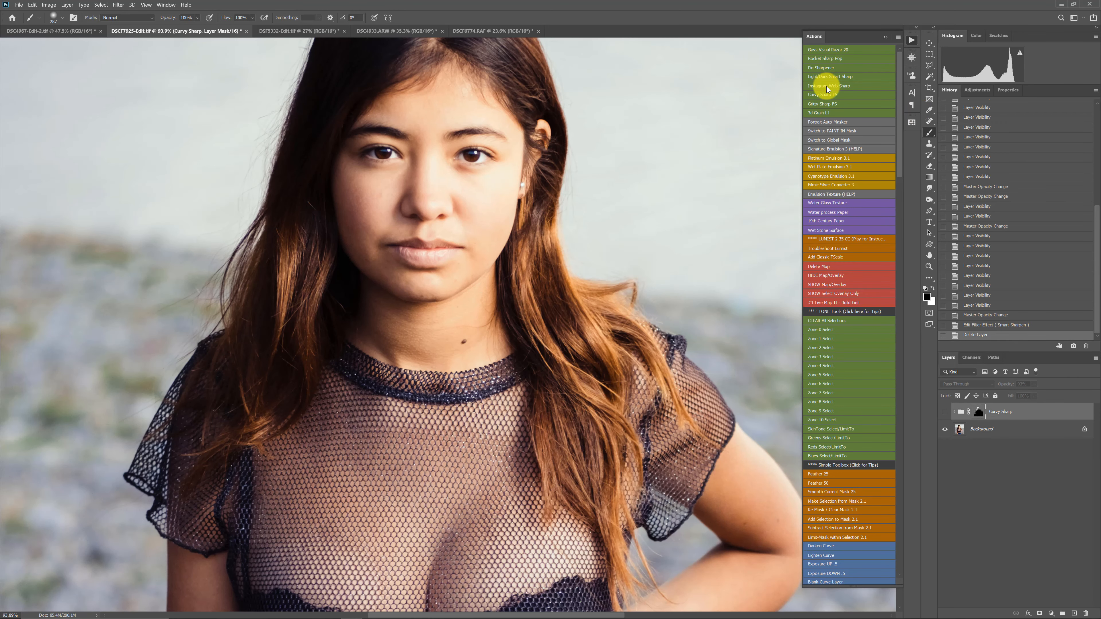
pyautogui.scroll(-4, 474, 246)
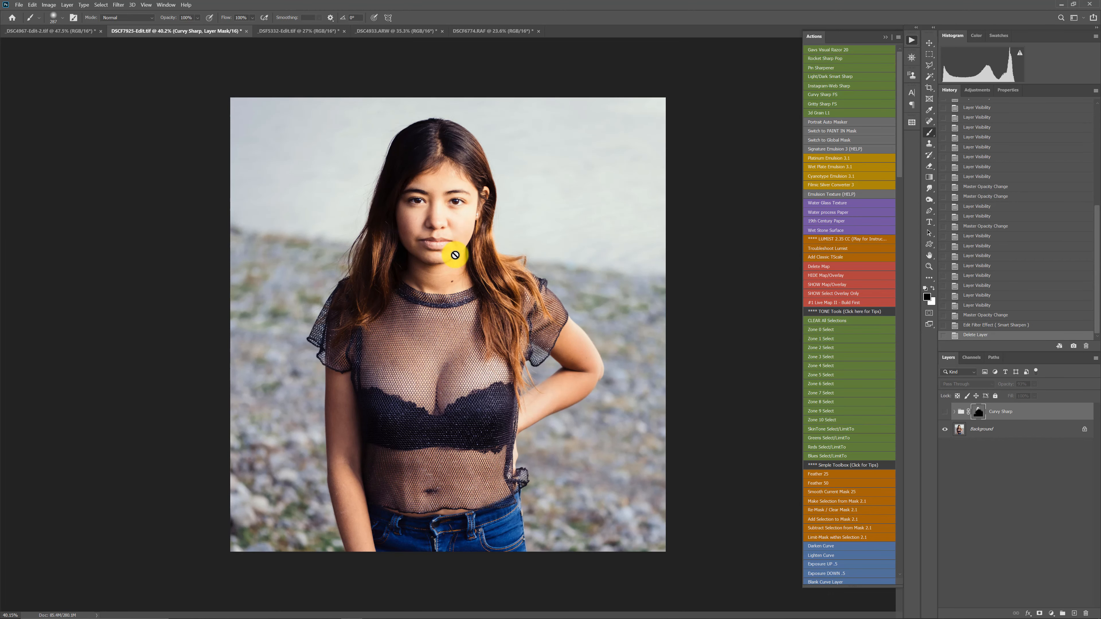
pyautogui.scroll(-3, 454, 255)
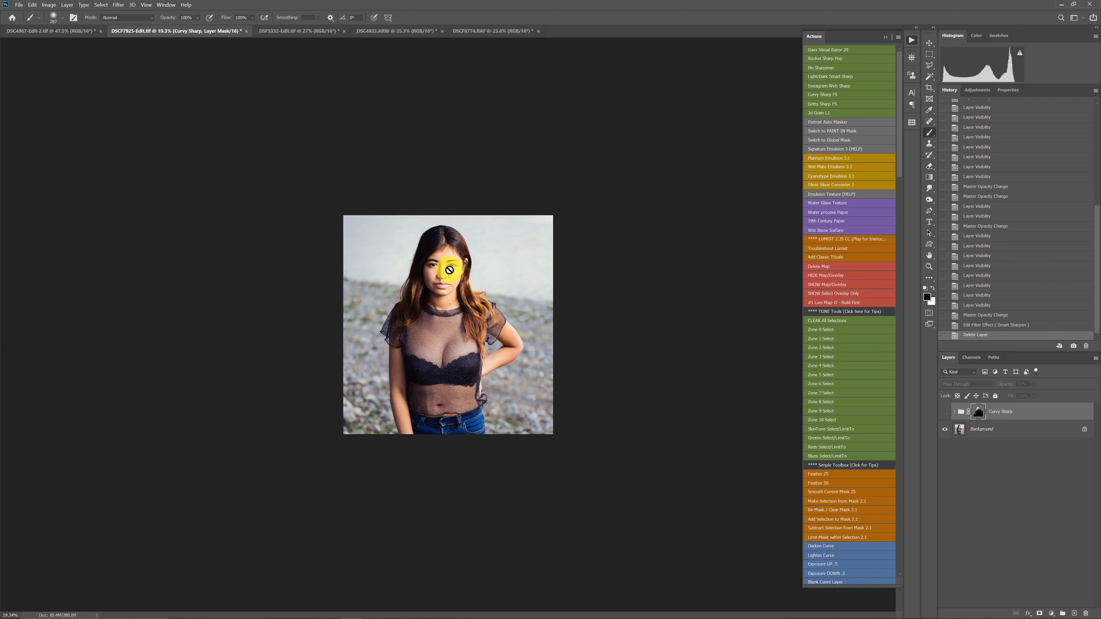
pyautogui.scroll(-3, 449, 270)
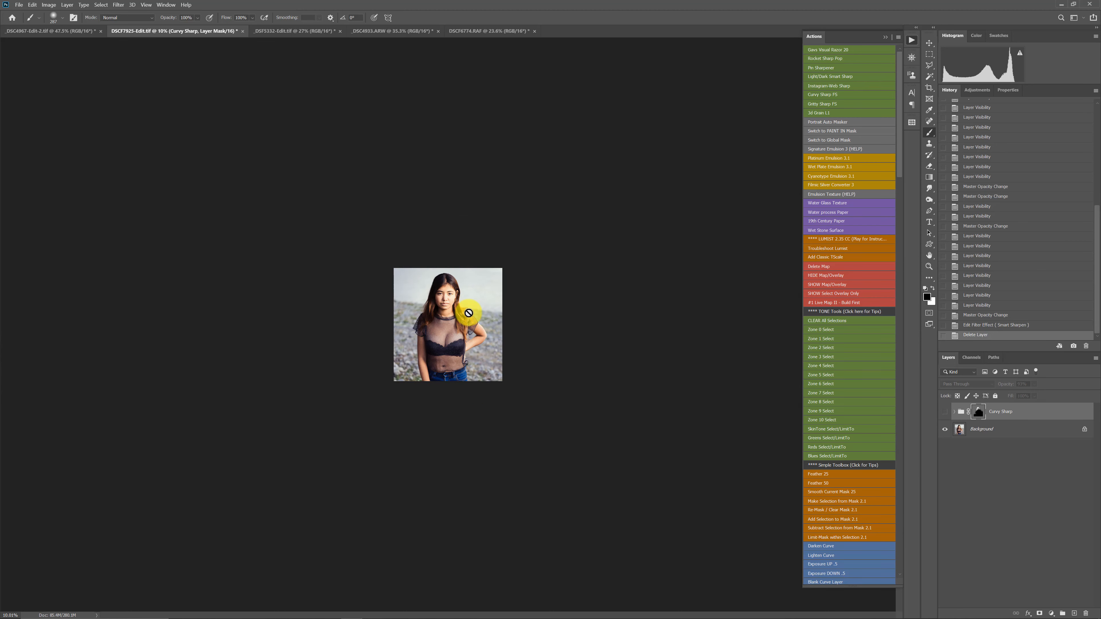
pyautogui.click(846, 83)
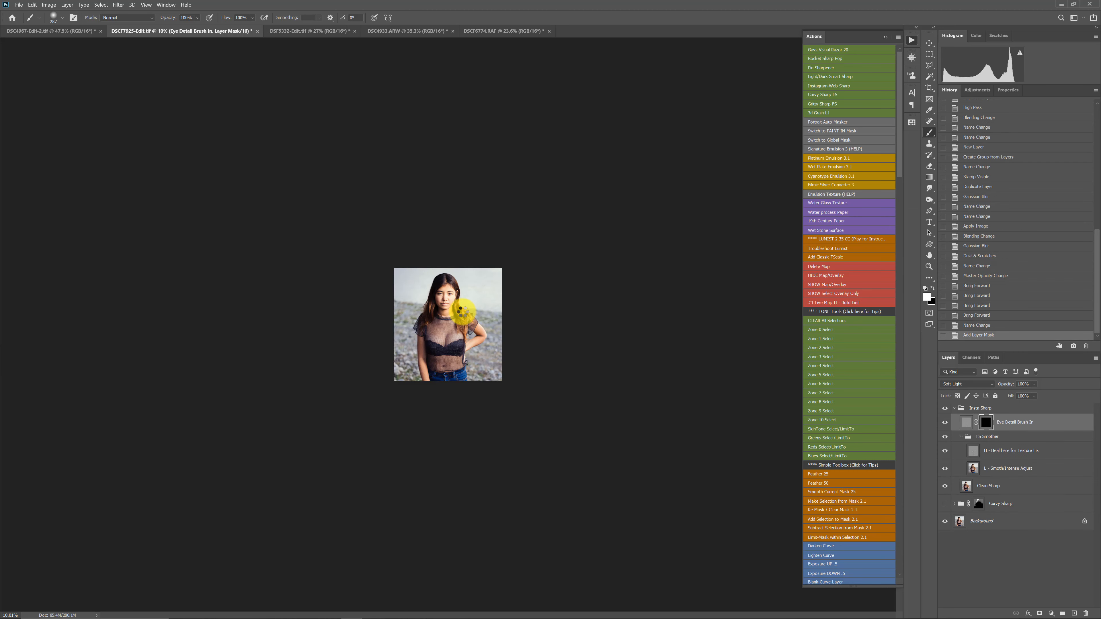
# - Toggle the Insta Sharp group's visibility repeatedly to compare the portrait before and after, in full and close up on the face
pyautogui.click(945, 410)
pyautogui.click(945, 411)
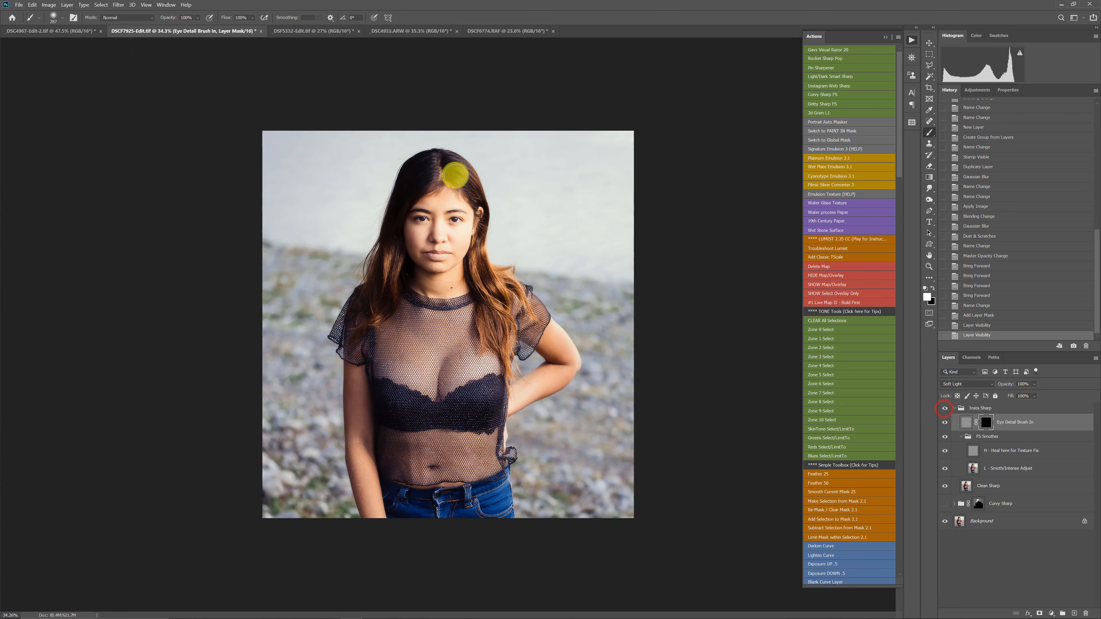
pyautogui.scroll(3, 455, 175)
pyautogui.scroll(2, 455, 175)
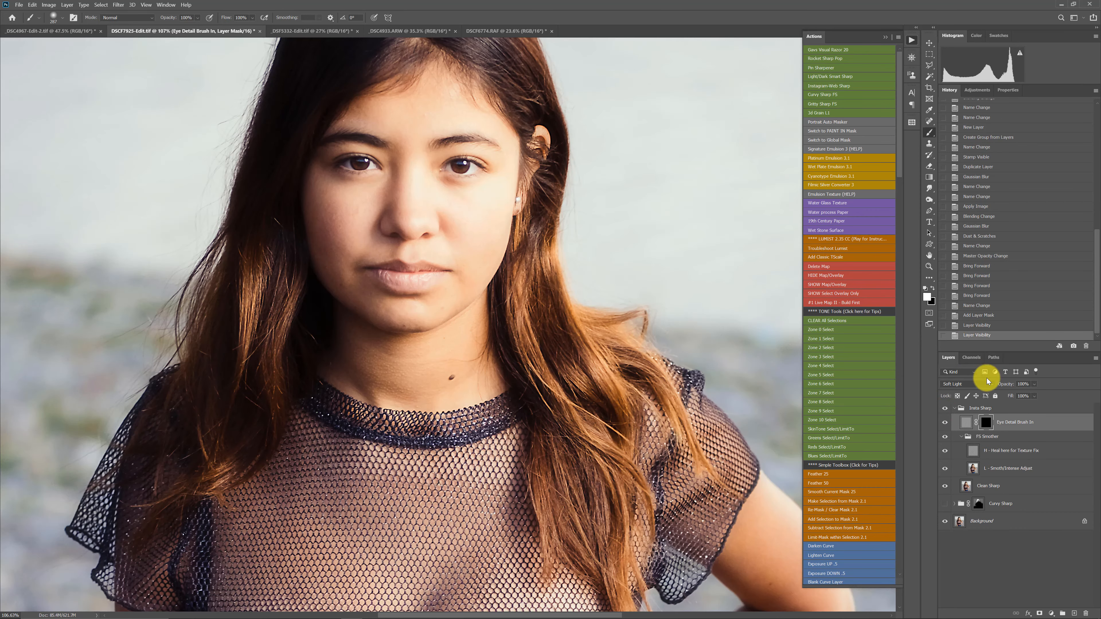
pyautogui.click(944, 411)
pyautogui.click(944, 410)
pyautogui.click(944, 411)
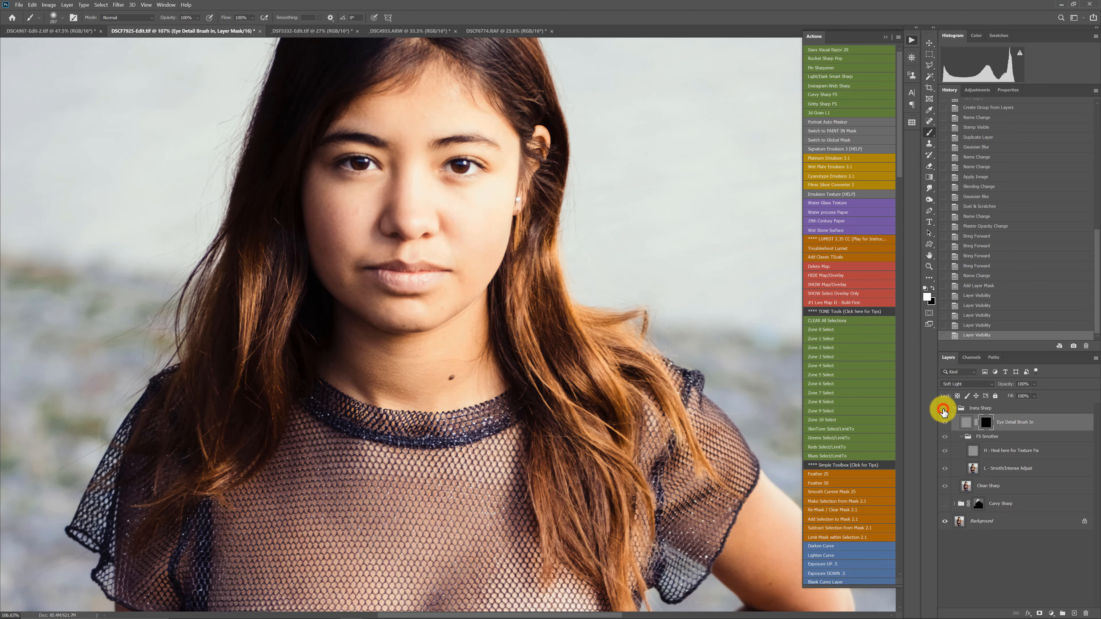
pyautogui.click(944, 411)
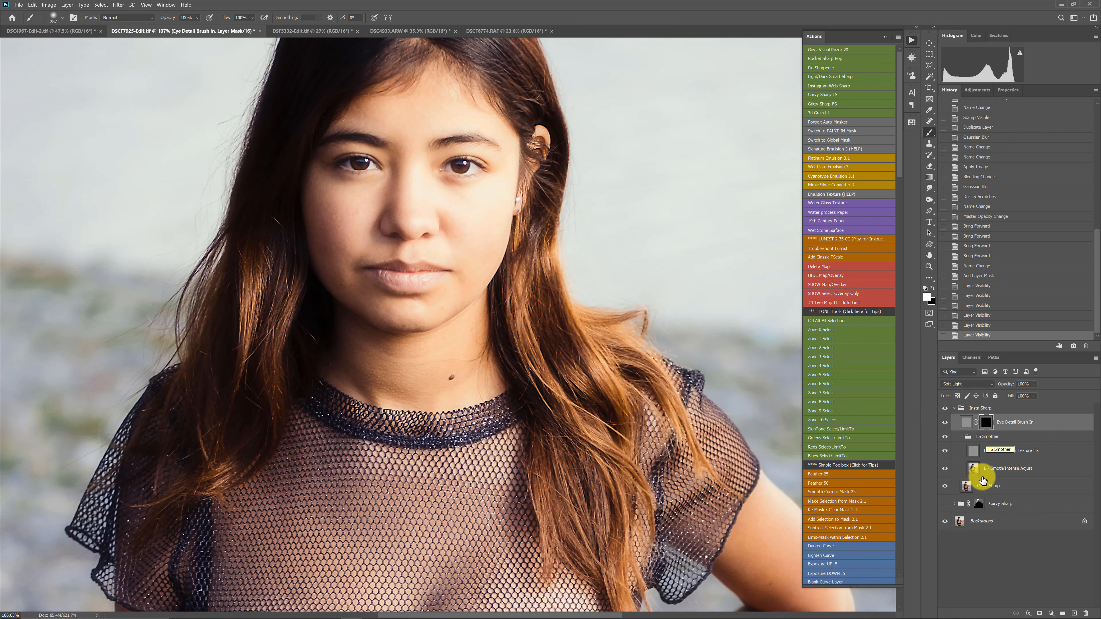
# - Set the opacity of the L - Smoth/Intense Adjust layer in the FS Smother group to 79%
pyautogui.click(1013, 472)
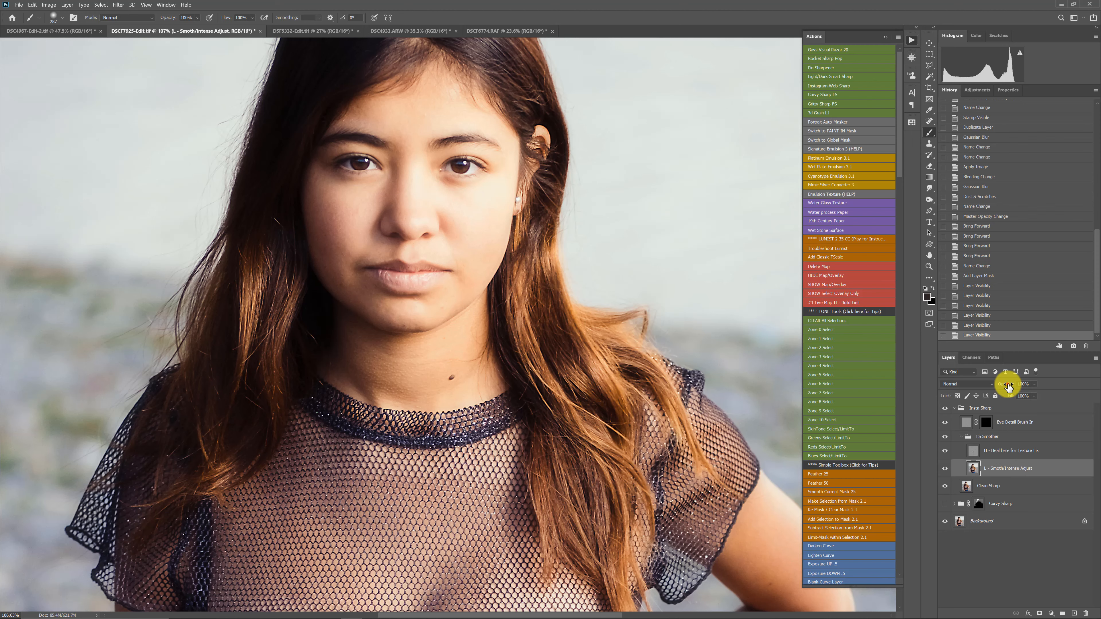
pyautogui.moveTo(1008, 387); pyautogui.dragTo(1040, 392)
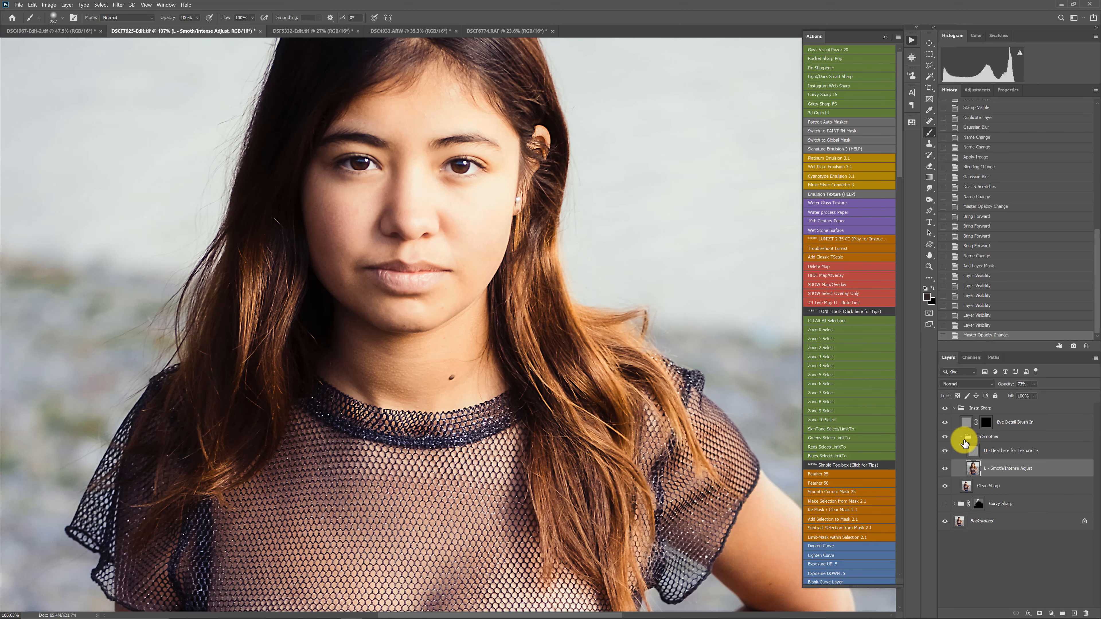
# - Toggle the Insta Sharp group's visibility repeatedly to compare the portrait with the reduced smoothing against the unsharpened version
pyautogui.click(945, 409)
pyautogui.click(945, 411)
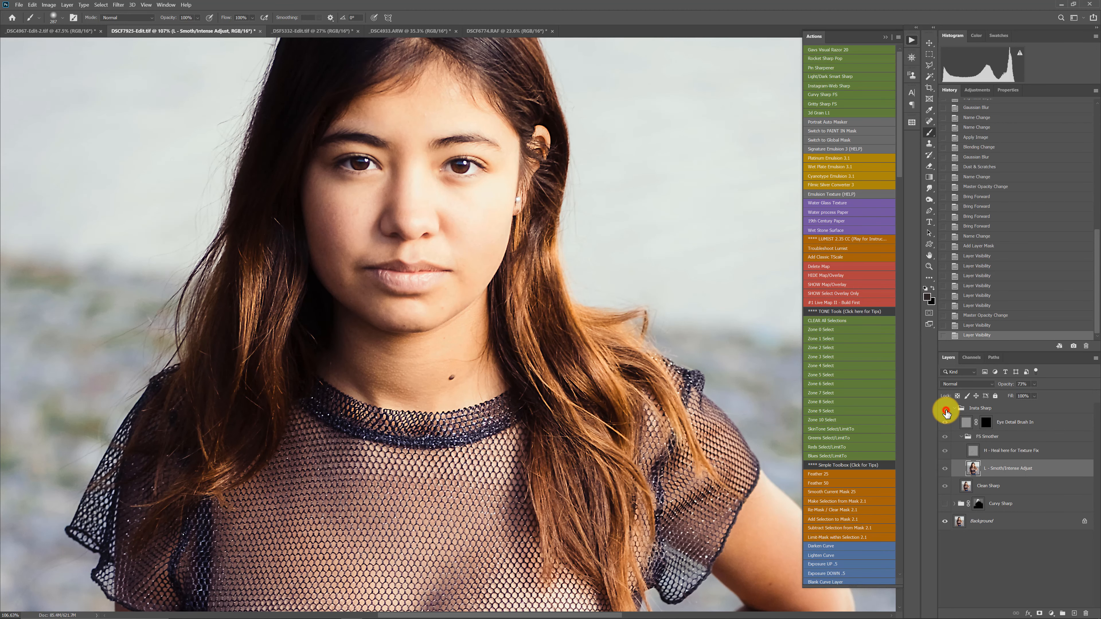
pyautogui.click(945, 410)
pyautogui.click(945, 410)
pyautogui.click(945, 410)
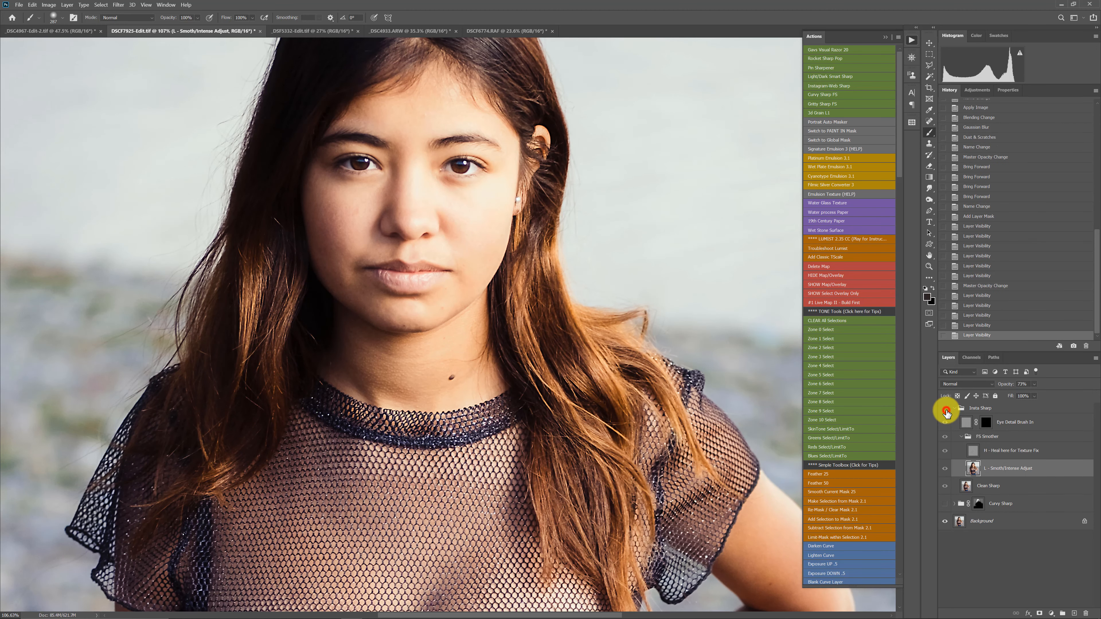
pyautogui.click(945, 411)
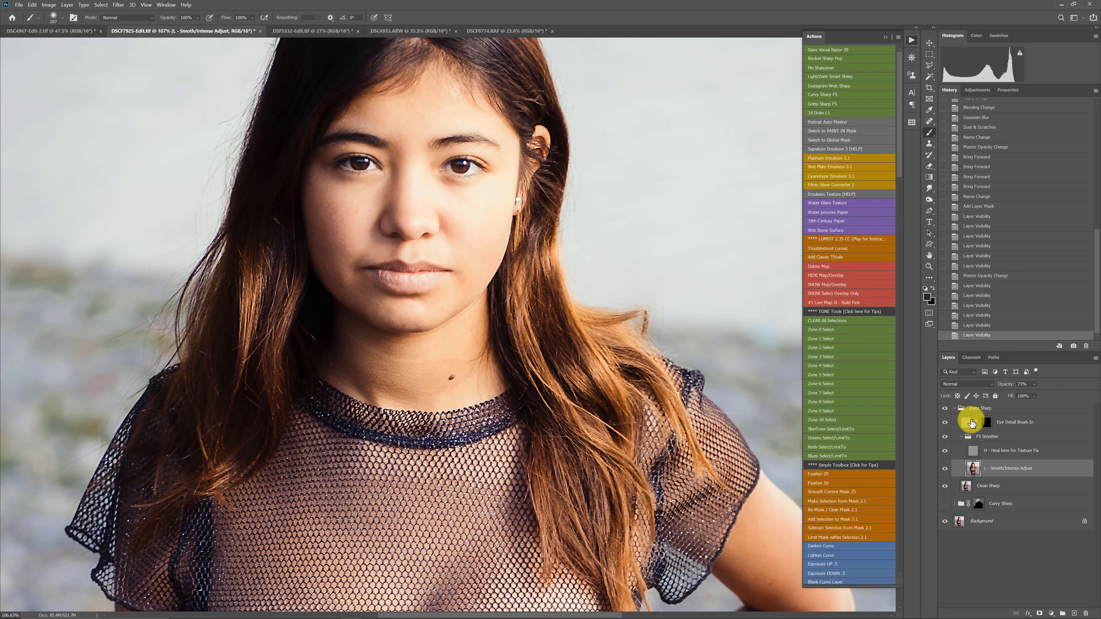
# - Paint white over both eyes on the Eye Detail Brush In layer's mask to reveal the eye sharpening
pyautogui.click(1037, 423)
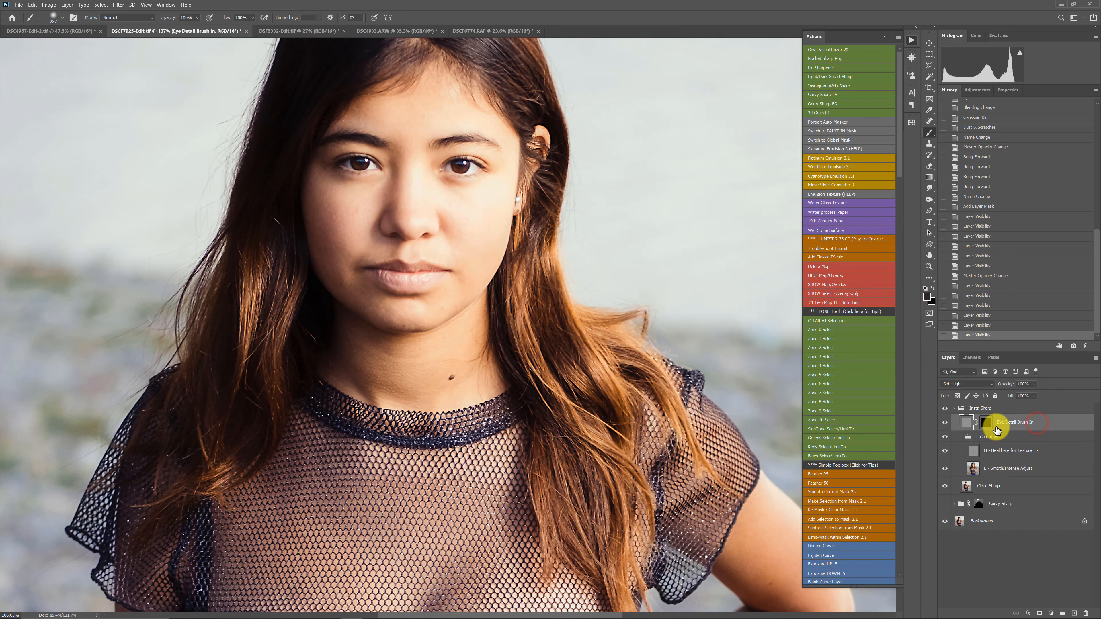
pyautogui.click(986, 426)
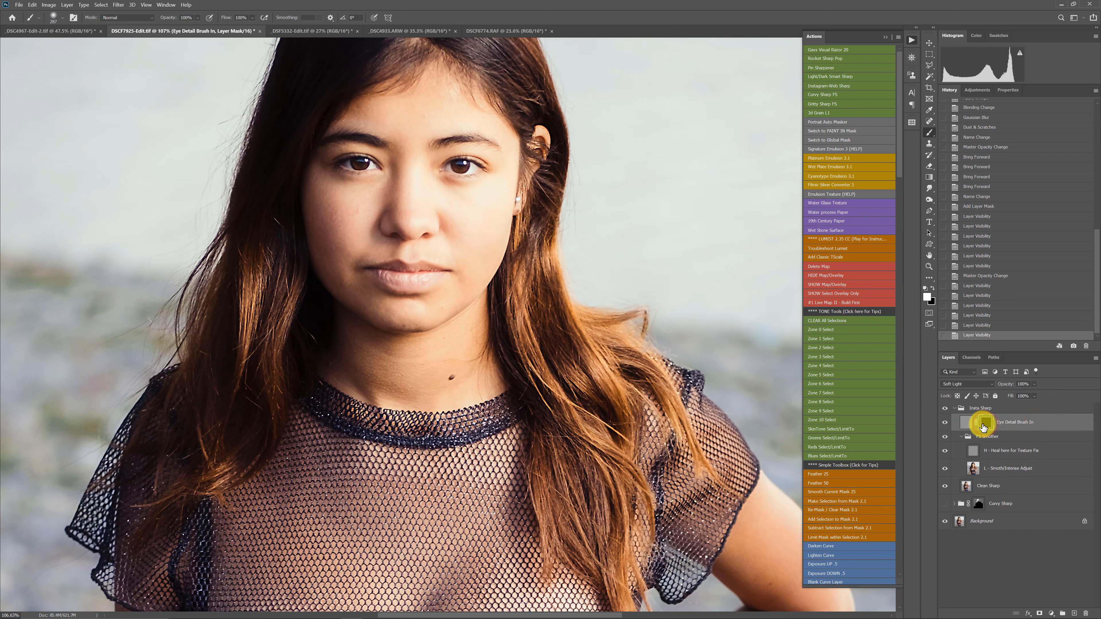
pyautogui.moveTo(451, 163); pyautogui.dragTo(459, 165)
pyautogui.moveTo(374, 140)
pyautogui.mouseDown()
pyautogui.moveTo(351, 140)
pyautogui.moveTo(357, 167)
pyautogui.mouseUp()
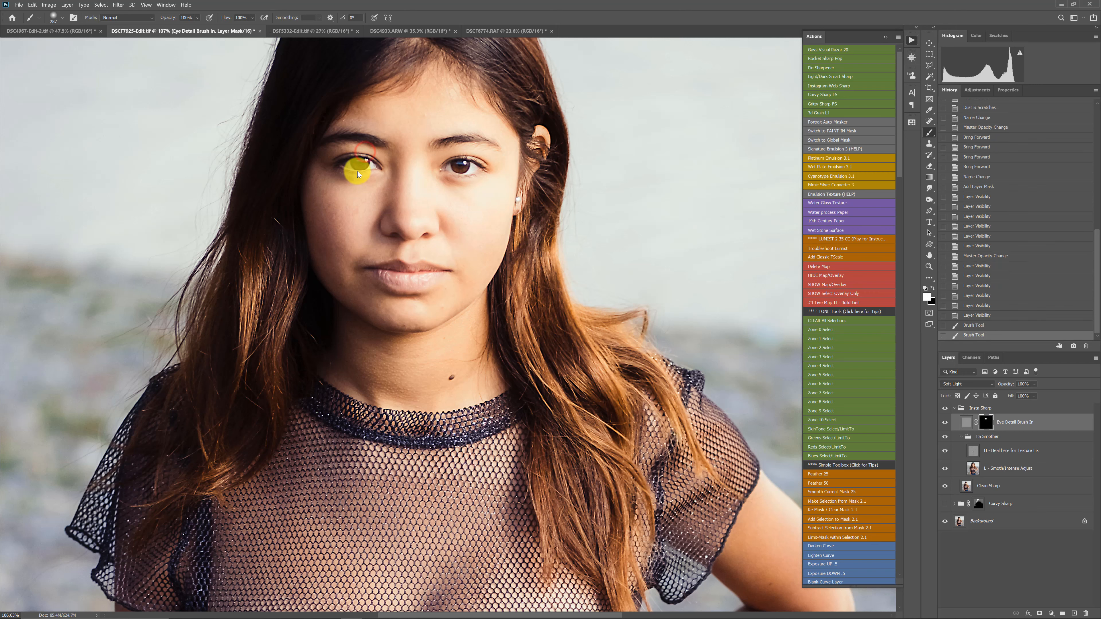
pyautogui.moveTo(475, 170); pyautogui.dragTo(464, 151)
pyautogui.moveTo(368, 148); pyautogui.dragTo(379, 170)
pyautogui.moveTo(461, 163); pyautogui.dragTo(451, 152)
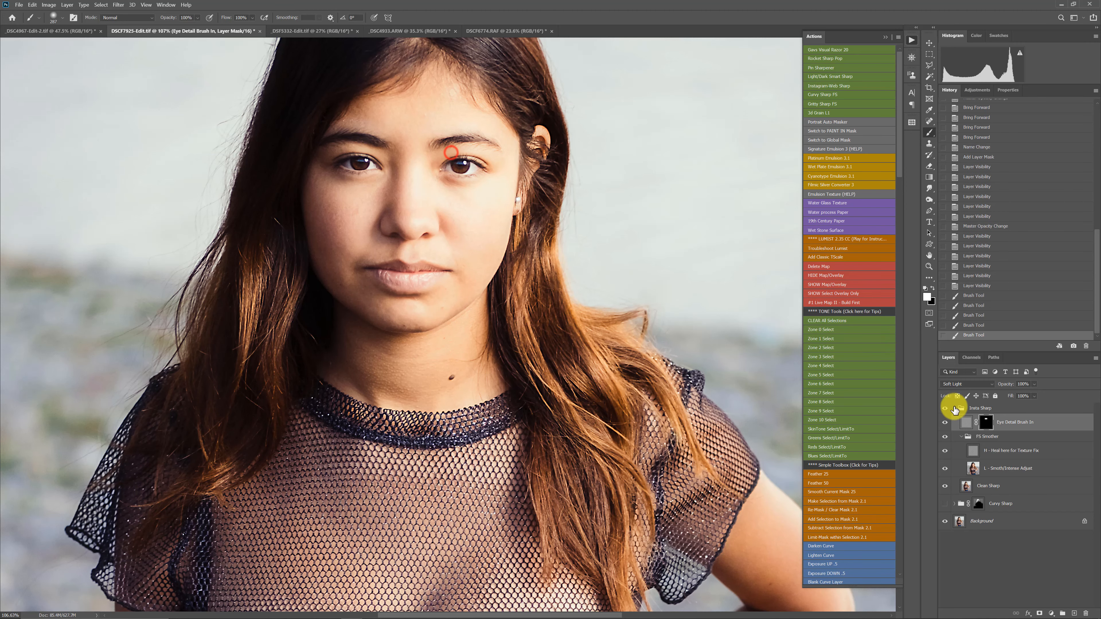
# - Toggle the Eye Detail Brush In layer's visibility repeatedly to compare the eye detail close up
pyautogui.click(945, 422)
pyautogui.scroll(6, 532, 198)
pyautogui.moveTo(216, 141); pyautogui.dragTo(626, 432)
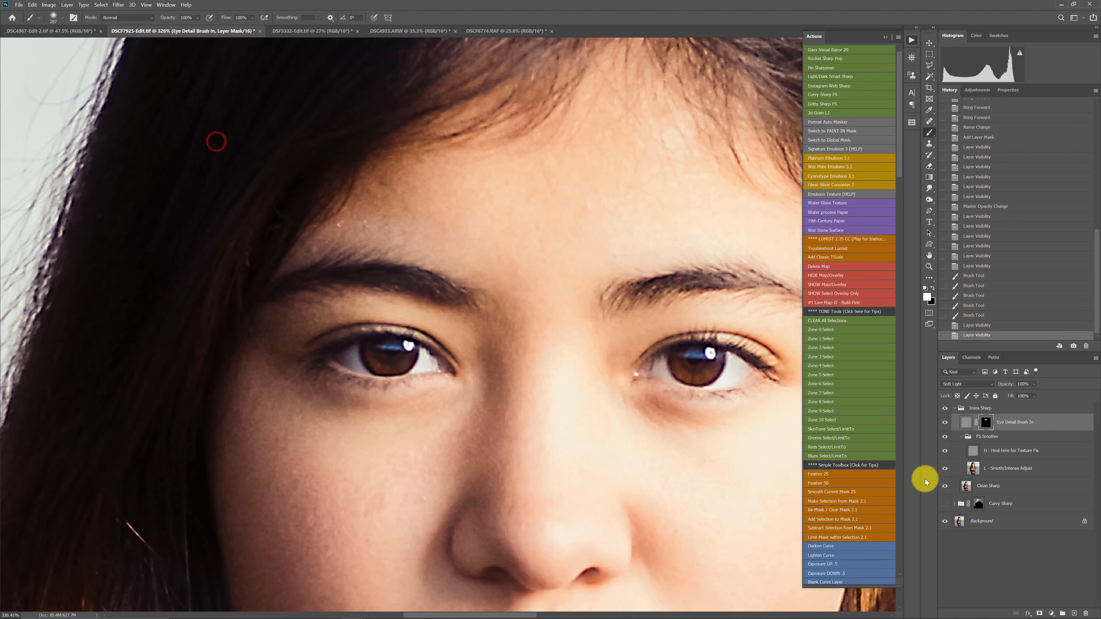
pyautogui.click(945, 423)
pyautogui.click(945, 423)
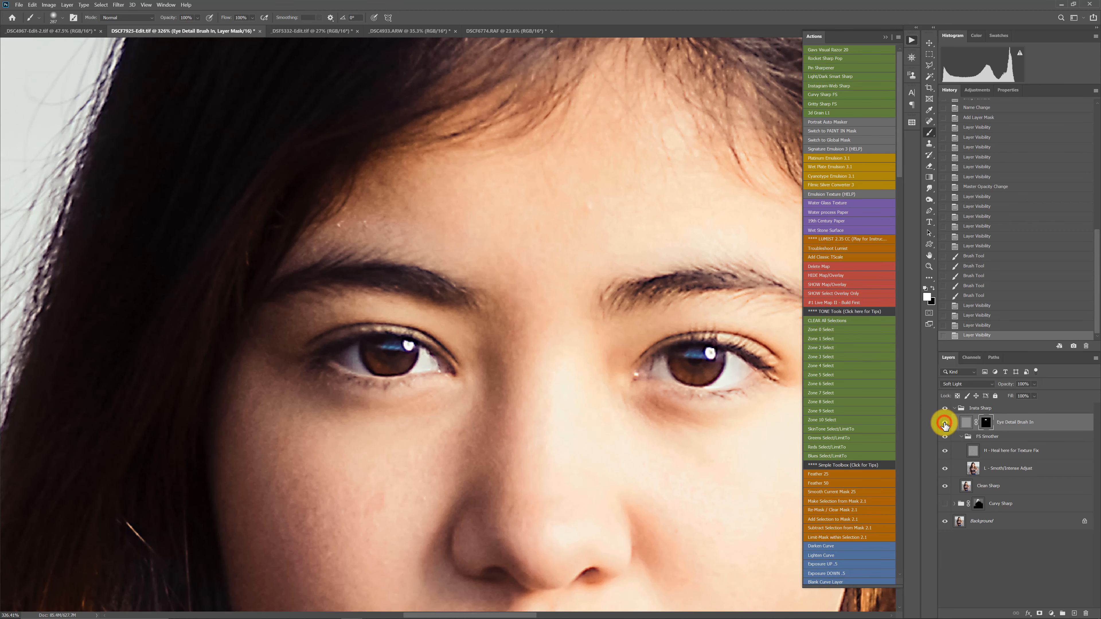
pyautogui.click(945, 423)
pyautogui.click(945, 423)
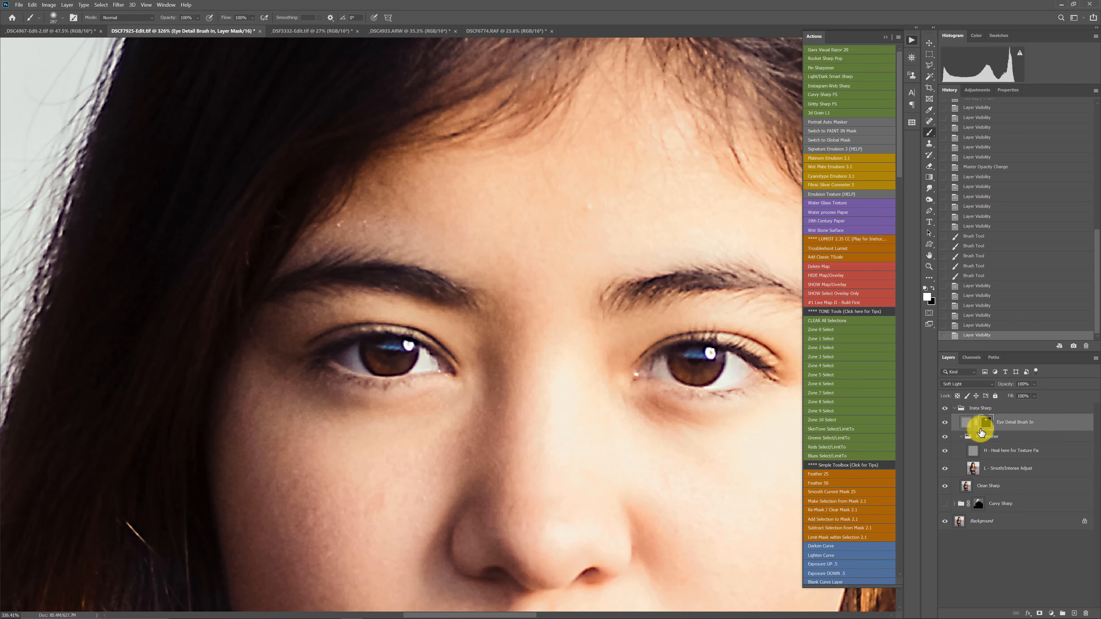
pyautogui.scroll(-3, 606, 383)
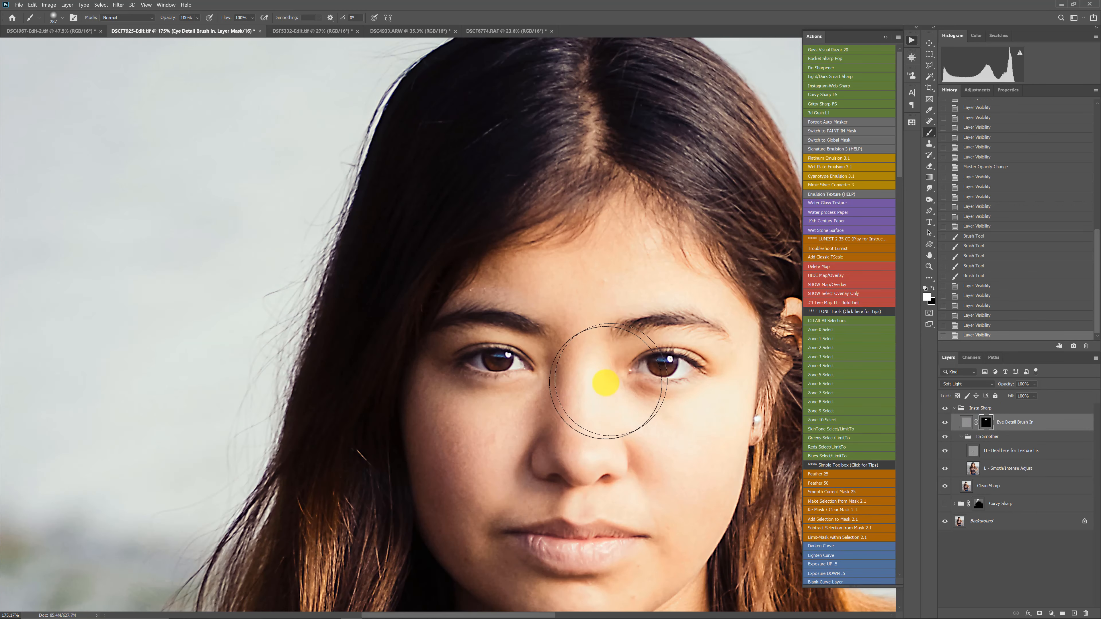
# - Toggle the whole Insta Sharp group on and off repeatedly to compare the full portrait before and after
pyautogui.scroll(-5, 605, 383)
pyautogui.scroll(1, 482, 305)
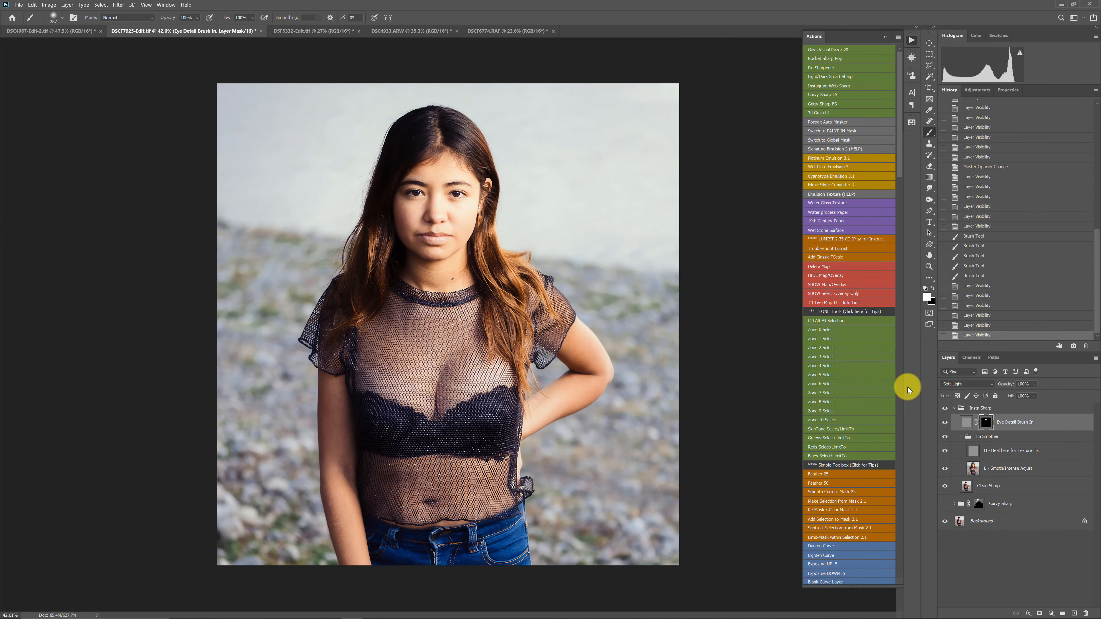
pyautogui.click(983, 408)
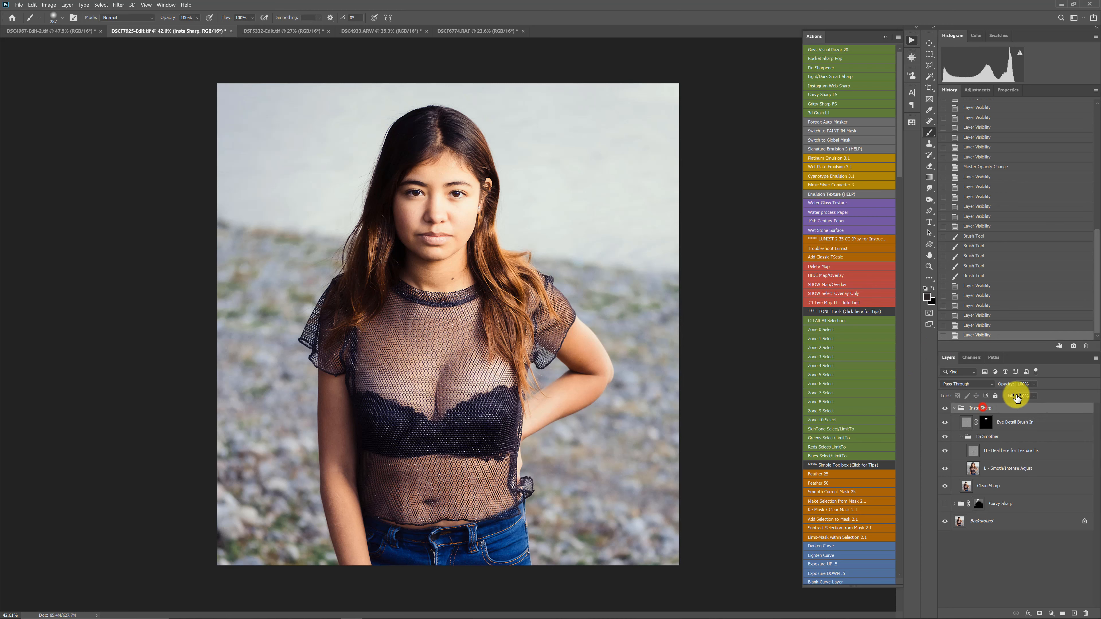
pyautogui.click(944, 409)
pyautogui.click(944, 409)
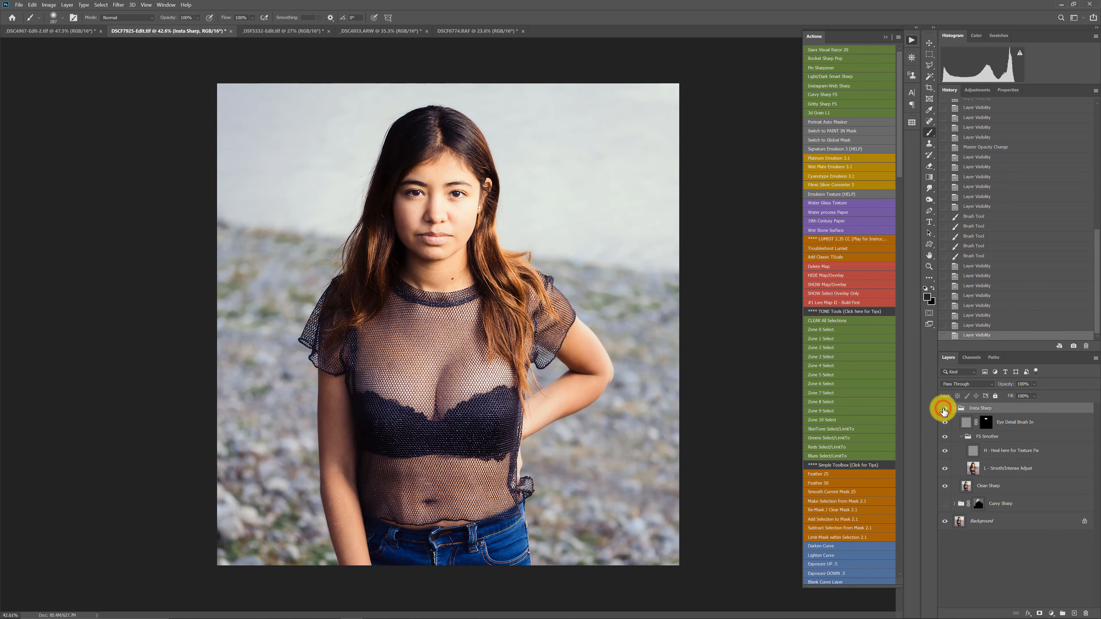
pyautogui.click(943, 409)
pyautogui.click(944, 409)
pyautogui.click(943, 409)
pyautogui.click(944, 410)
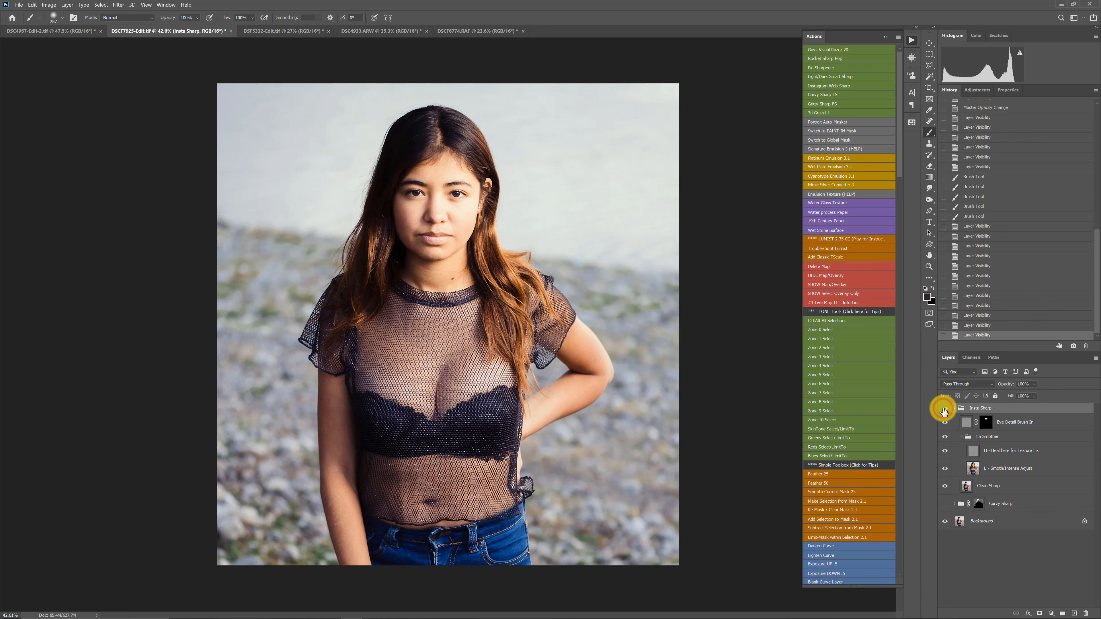
pyautogui.click(943, 409)
pyautogui.click(943, 410)
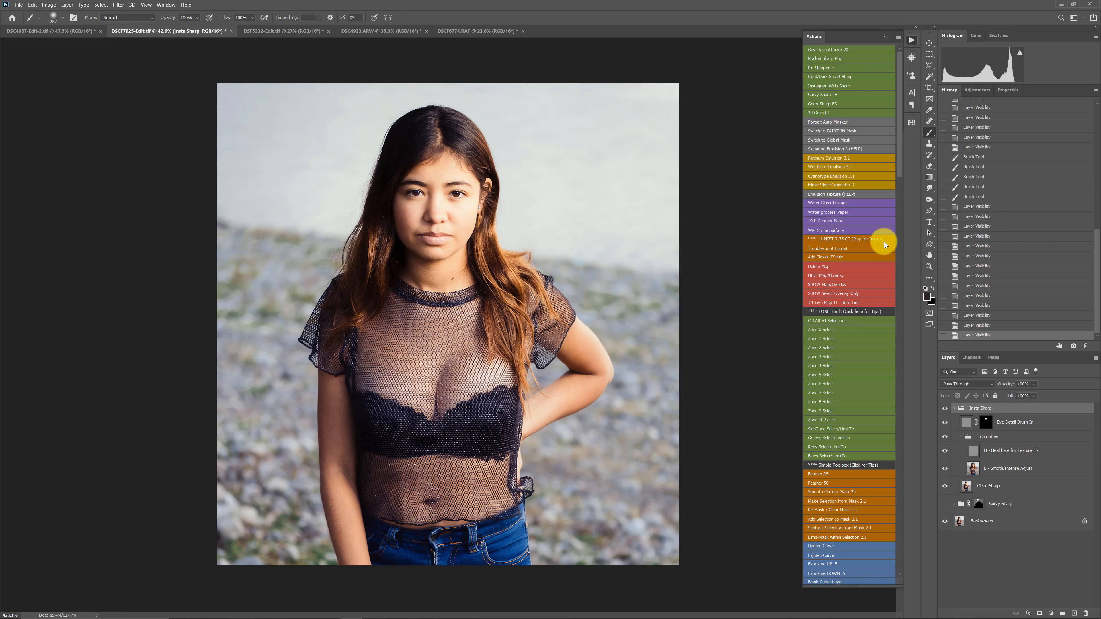
# - Delete the Insta Sharp and old Curvy Sharp groups, and run the Curvy Sharp FS action on the portrait
pyautogui.press('Delete')
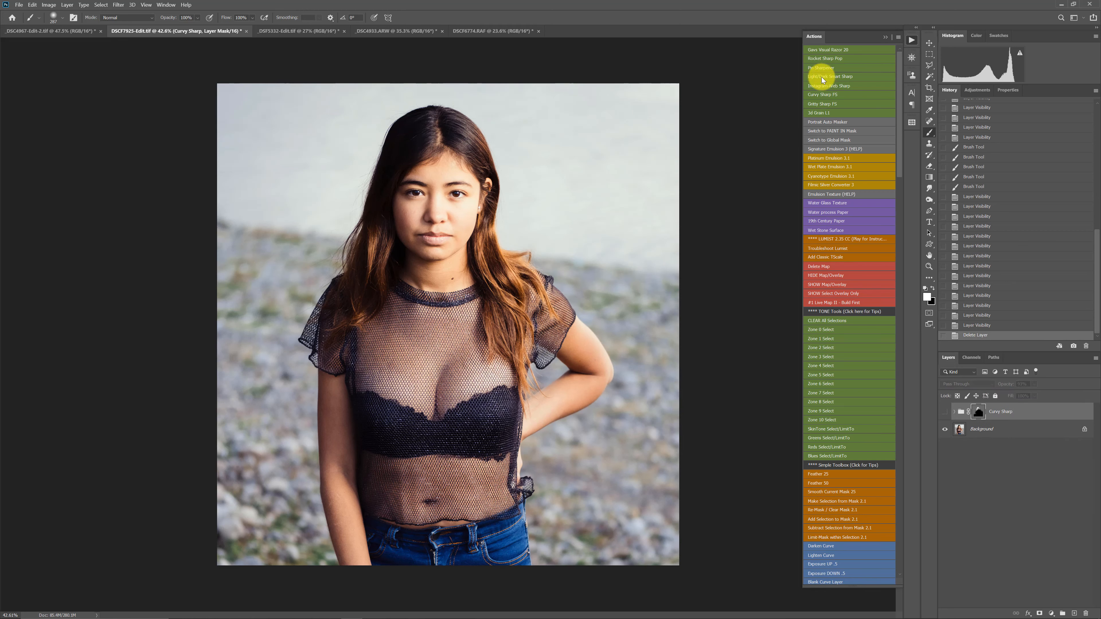
pyautogui.press('Delete')
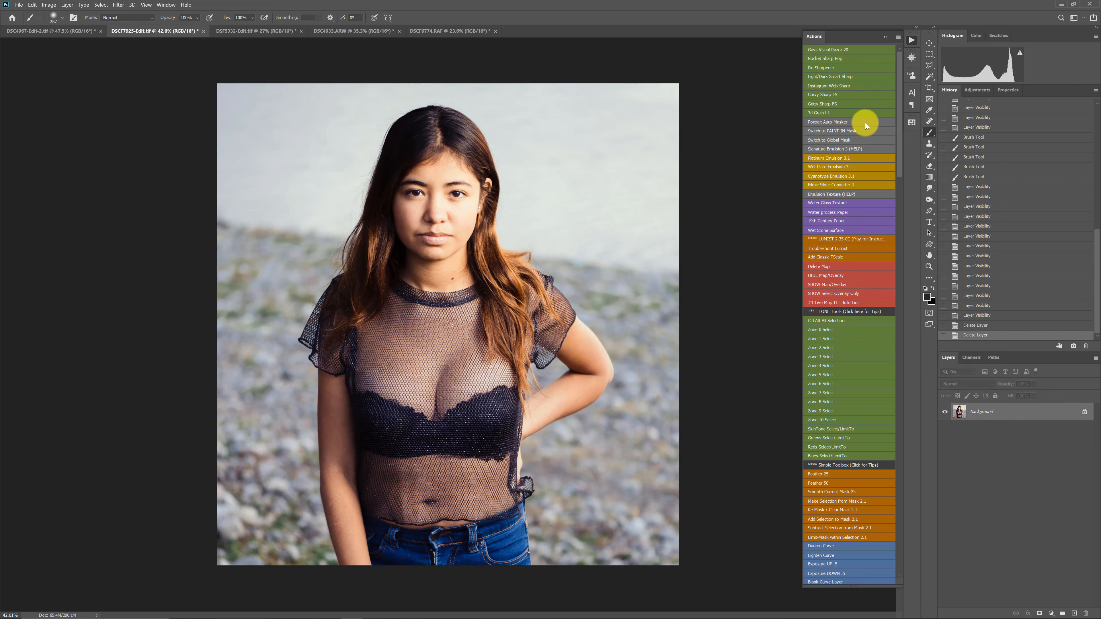
pyautogui.click(827, 95)
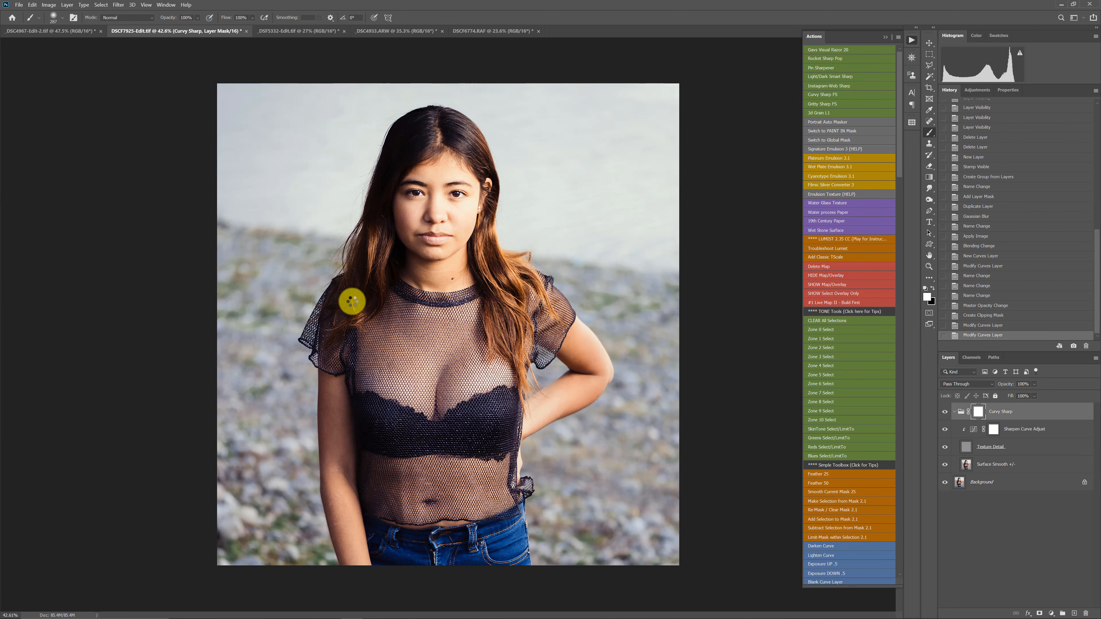
# - Raise the opacity of the Surface Smooth +/- layer to 100% and inspect the smoothing close up on the face
pyautogui.click(1038, 450)
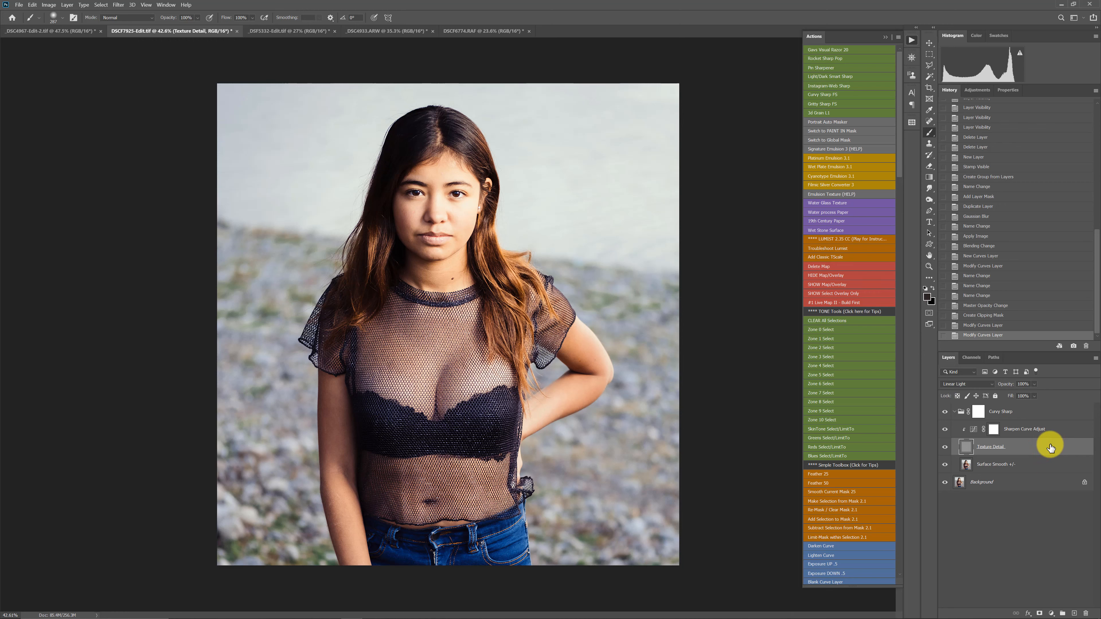
pyautogui.click(1039, 466)
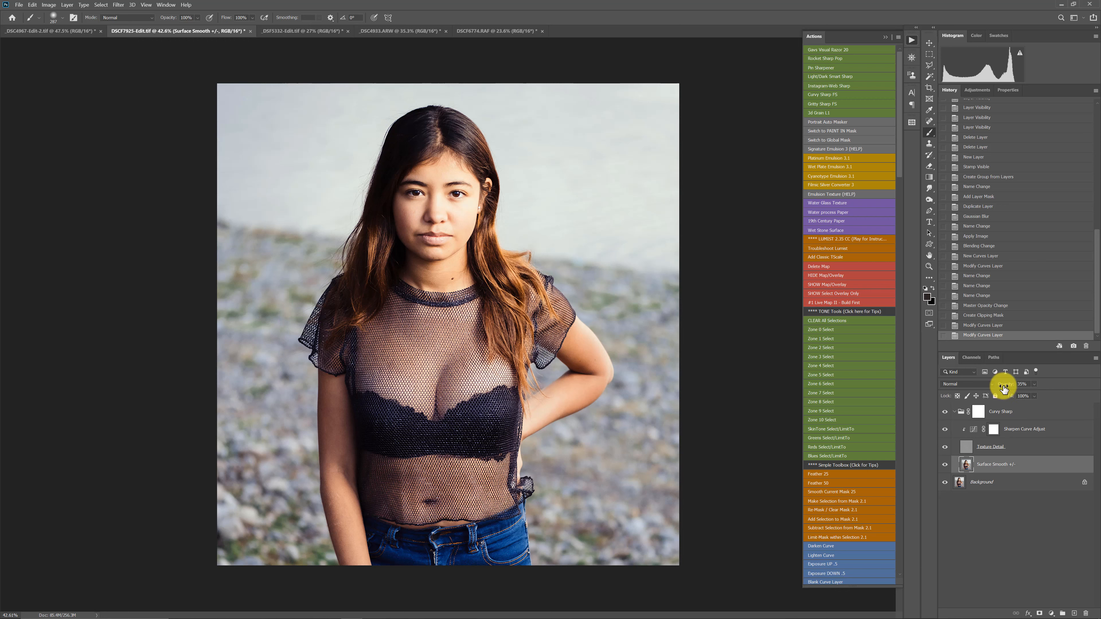
pyautogui.moveTo(1009, 385); pyautogui.dragTo(984, 390)
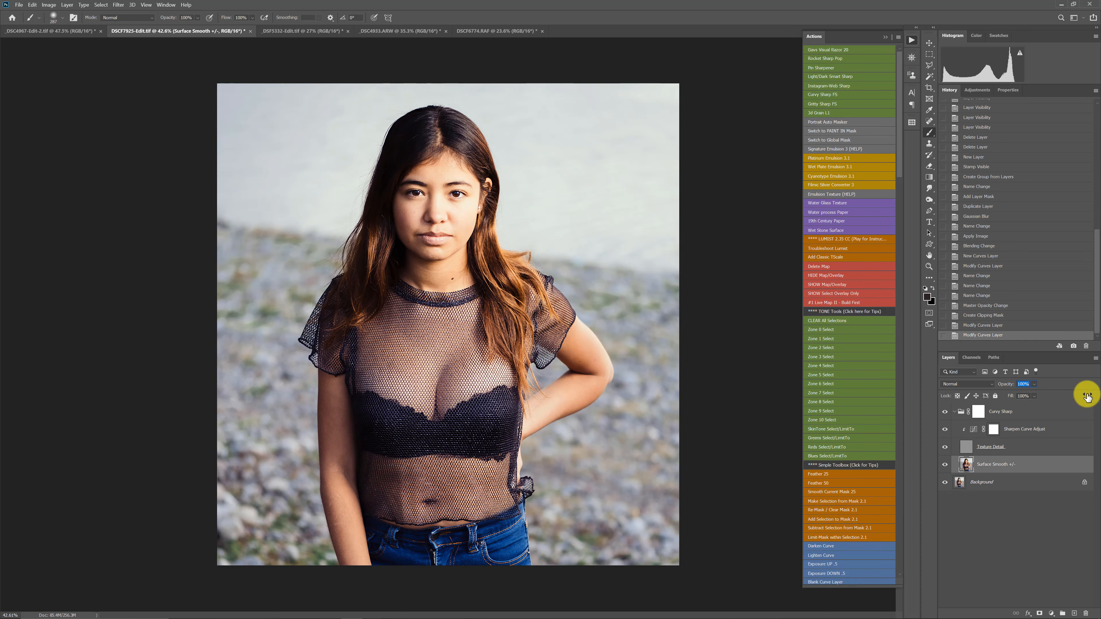
pyautogui.click(1032, 445)
pyautogui.scroll(2, 466, 194)
pyautogui.scroll(4, 466, 194)
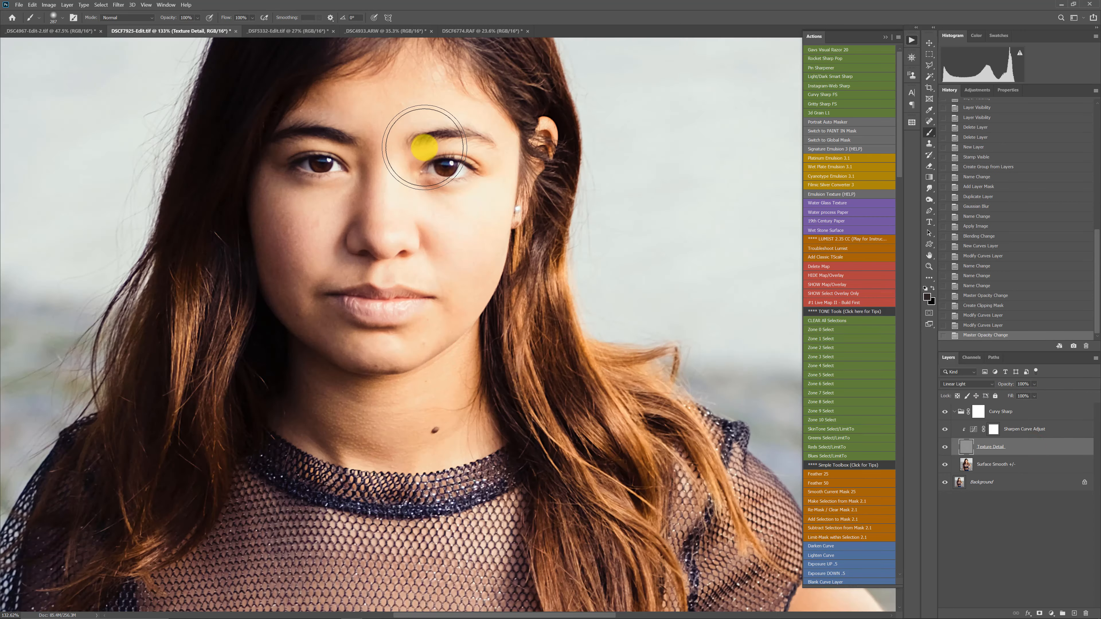
# - Set the opacity of the Surface Smooth +/- layer in the Curvy Sharp group to 75%
pyautogui.click(1001, 463)
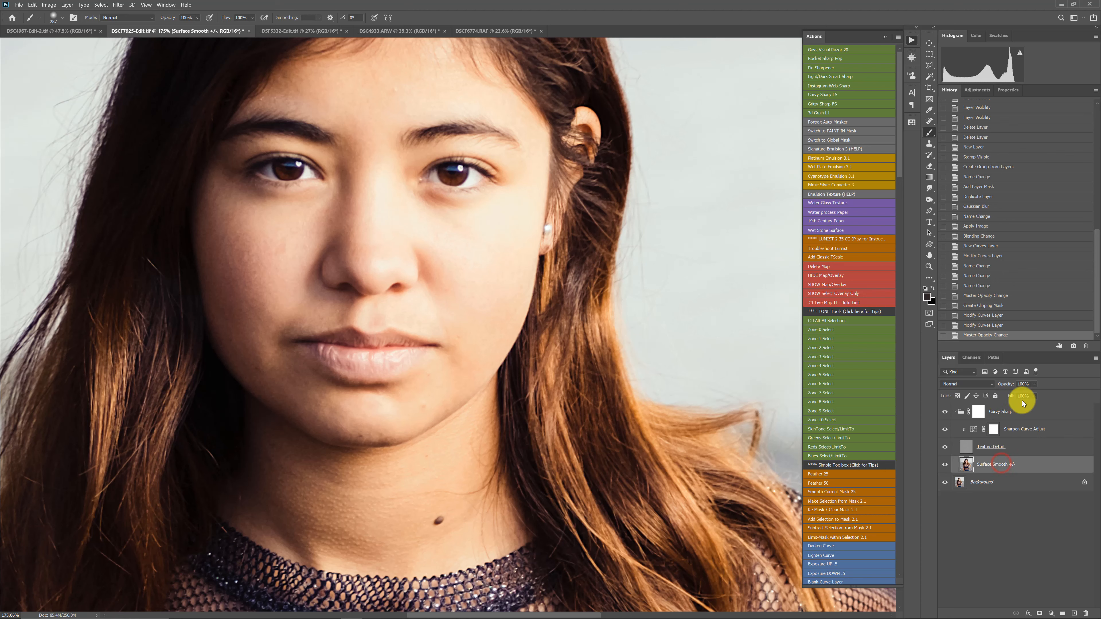
pyautogui.moveTo(1000, 381); pyautogui.dragTo(935, 402)
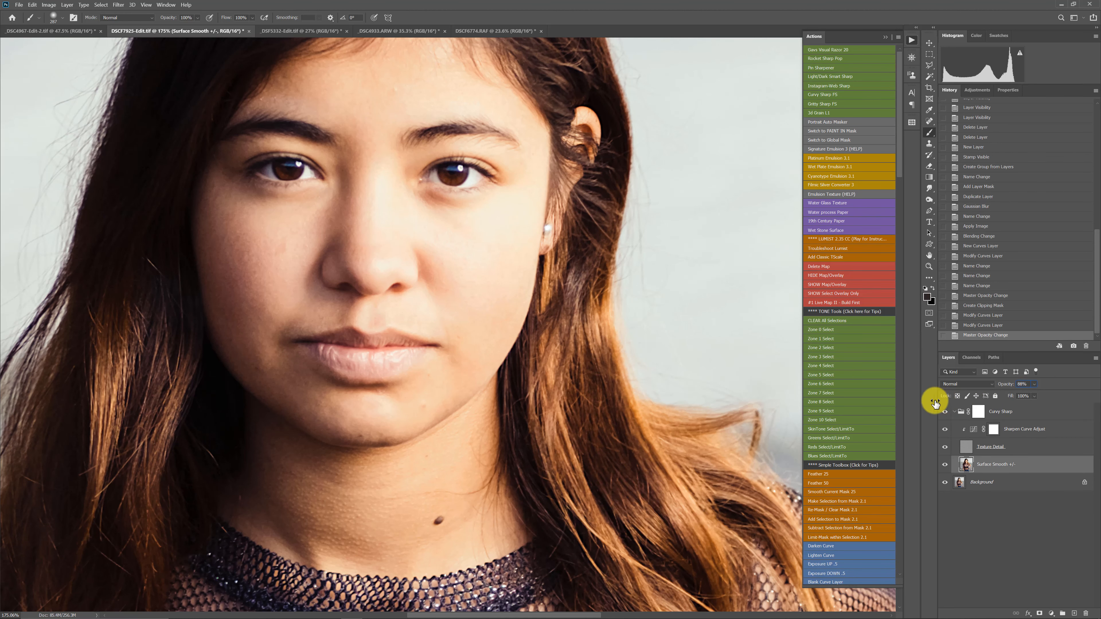
pyautogui.scroll(-5, 455, 382)
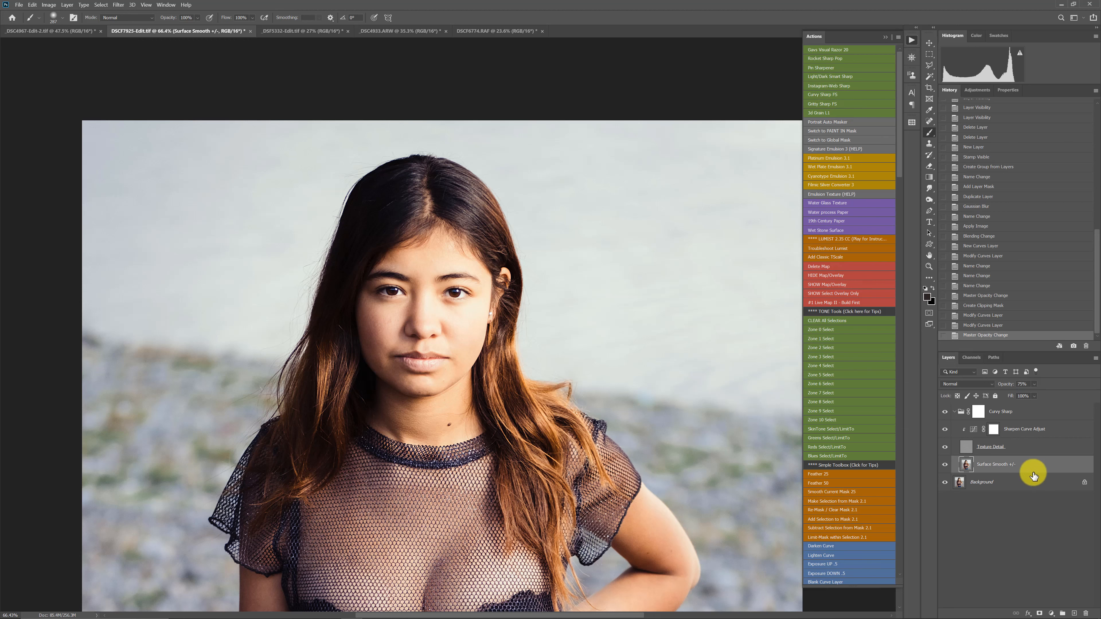
# - Open the curve of the Sharpen Curve Adjust layer that is clipped to Texture Detail
pyautogui.click(1034, 430)
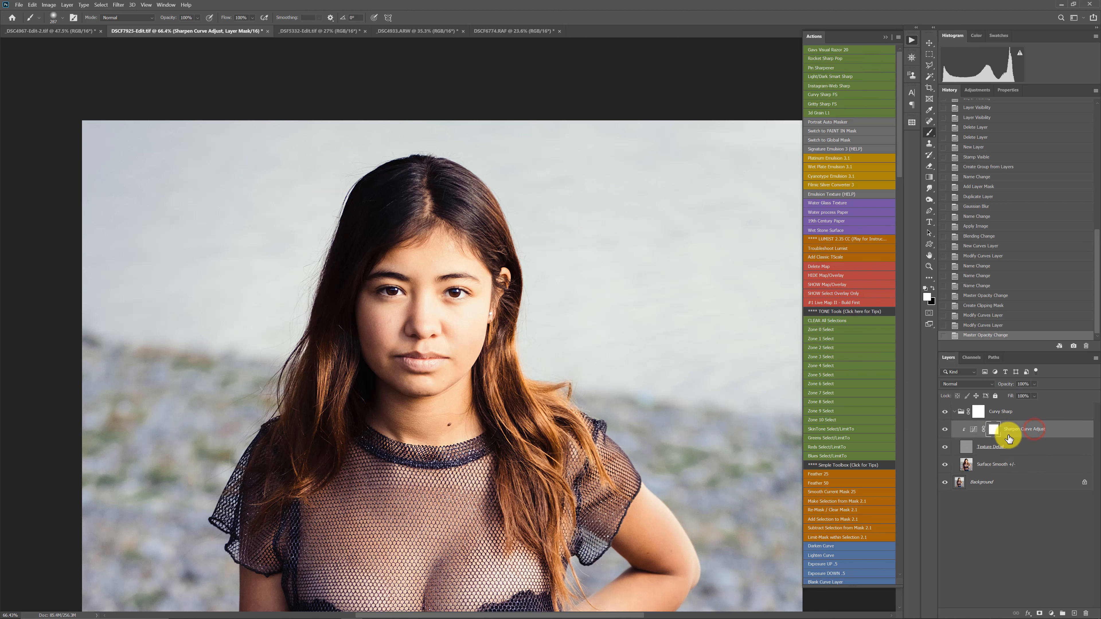
pyautogui.click(973, 430)
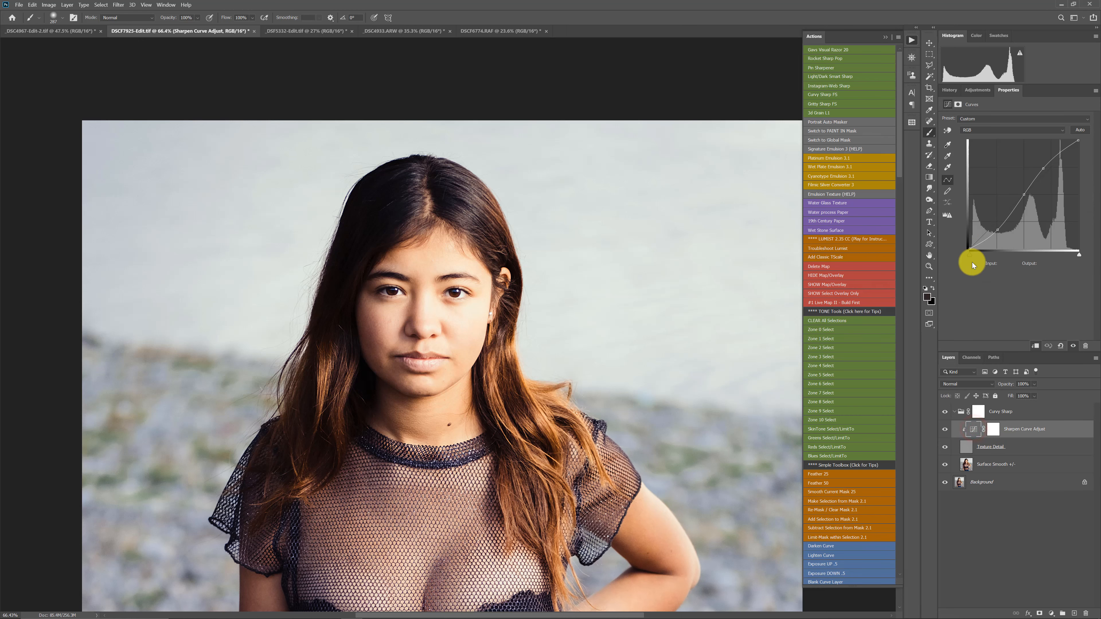
pyautogui.click(968, 450)
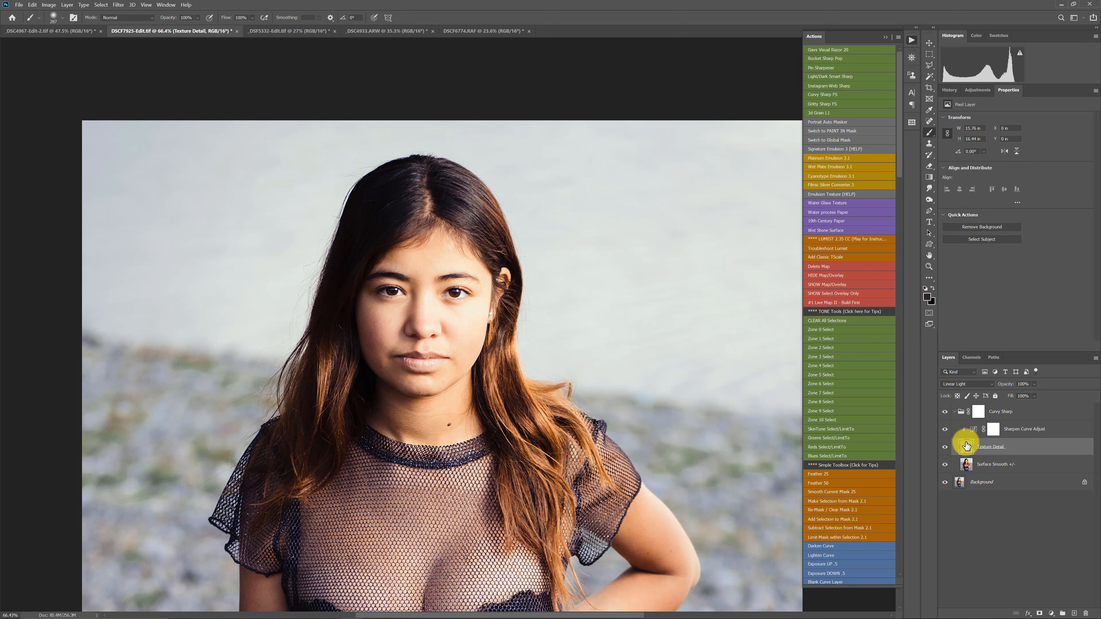
pyautogui.click(973, 429)
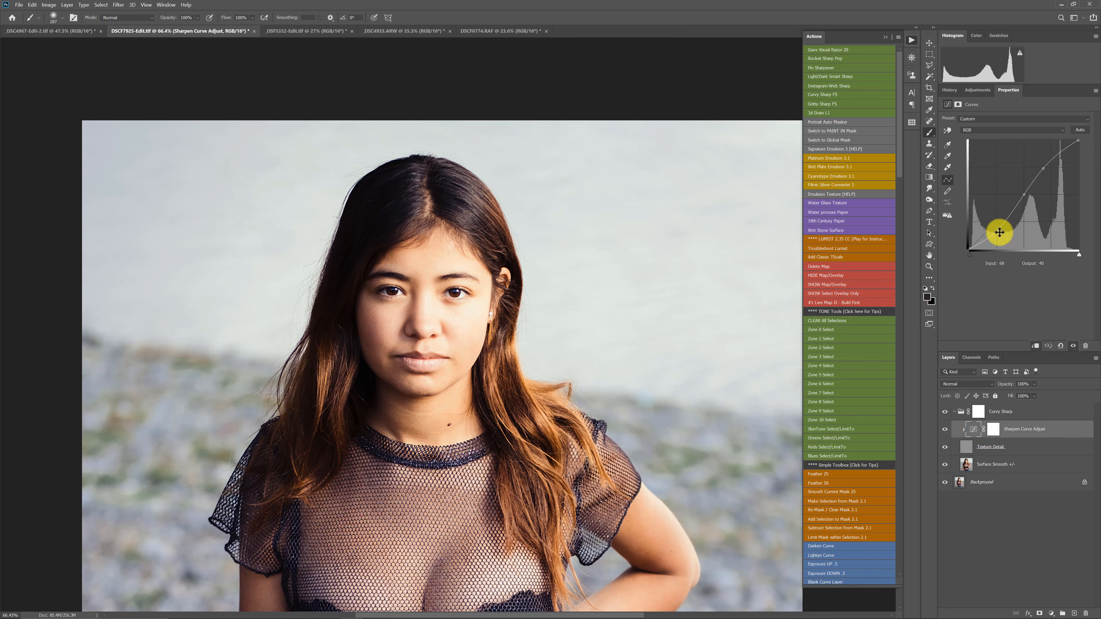
# - Try pulling the sharpening curve's midtones down to input 140, output 105, and undo the change
pyautogui.moveTo(1006, 231); pyautogui.dragTo(1030, 205)
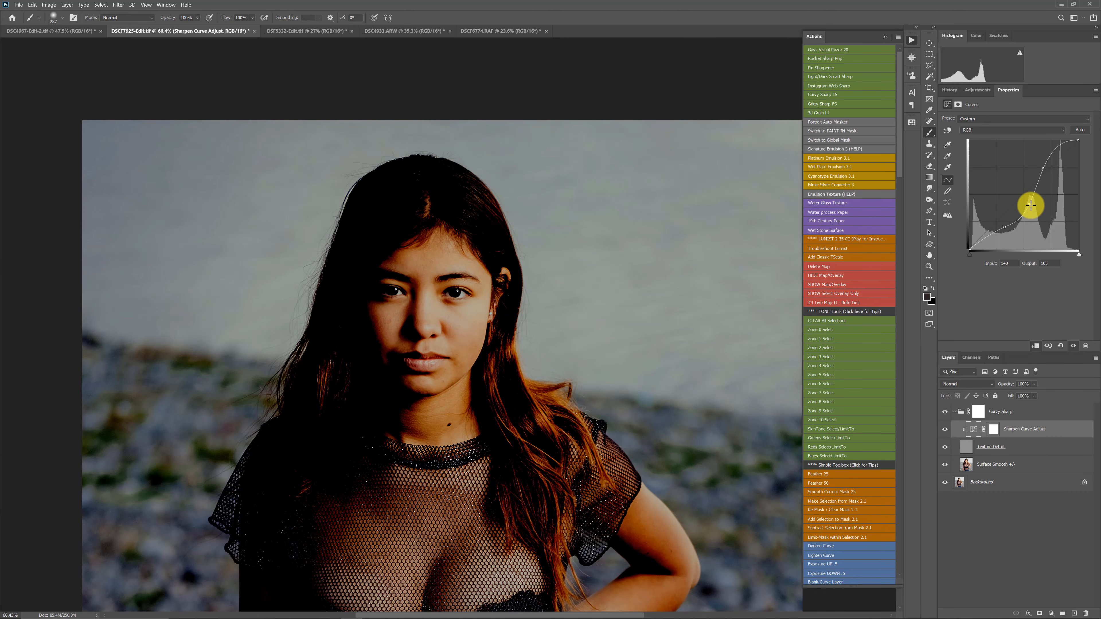
pyautogui.hotkey('ctrl', 'z')
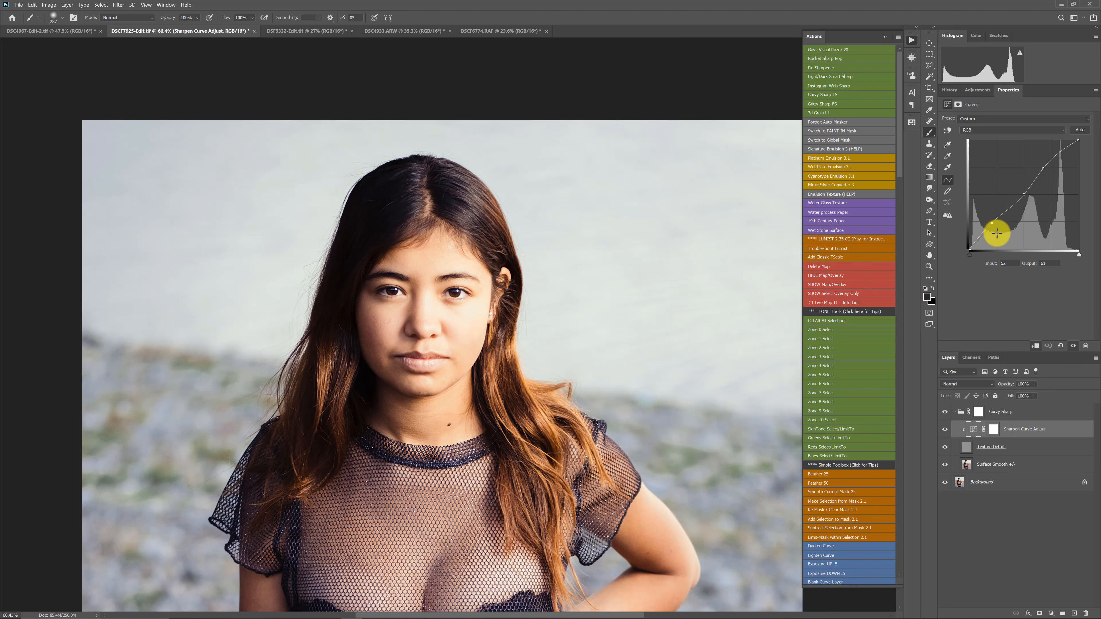
# - Lower the shadow point of the Sharpen Curve Adjust curve and move its highlight point to input 181, output 180
pyautogui.moveTo(997, 234)
pyautogui.mouseDown()
pyautogui.moveTo(1005, 239)
pyautogui.moveTo(976, 217)
pyautogui.moveTo(1012, 236)
pyautogui.mouseUp()
pyautogui.moveTo(1010, 235)
pyautogui.mouseDown()
pyautogui.moveTo(990, 210)
pyautogui.moveTo(1004, 229)
pyautogui.mouseUp()
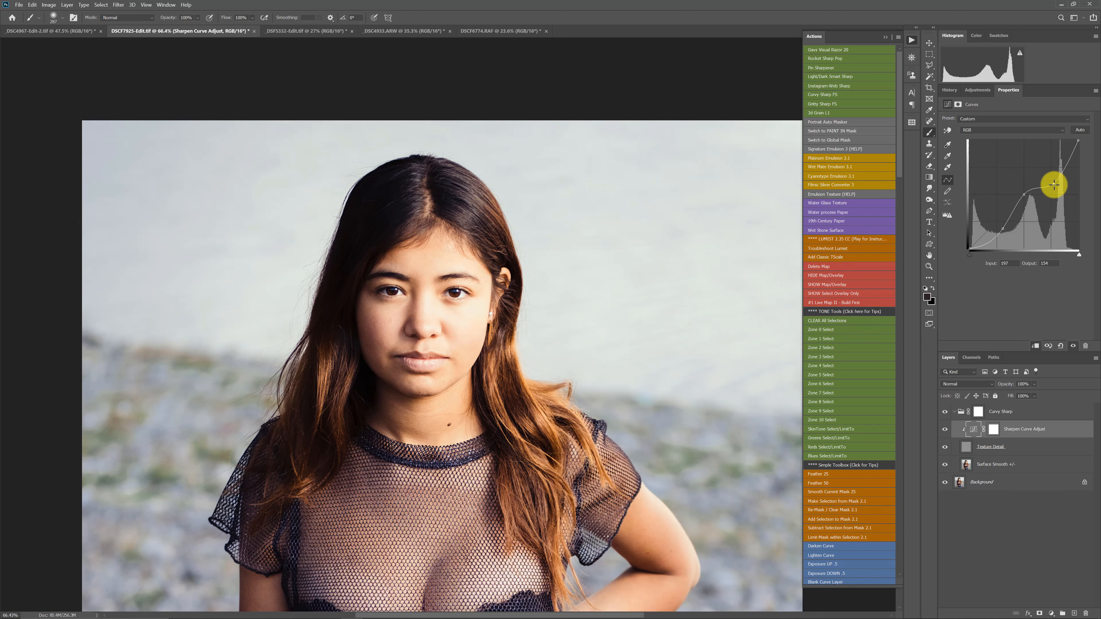
pyautogui.moveTo(1053, 184); pyautogui.dragTo(1046, 173)
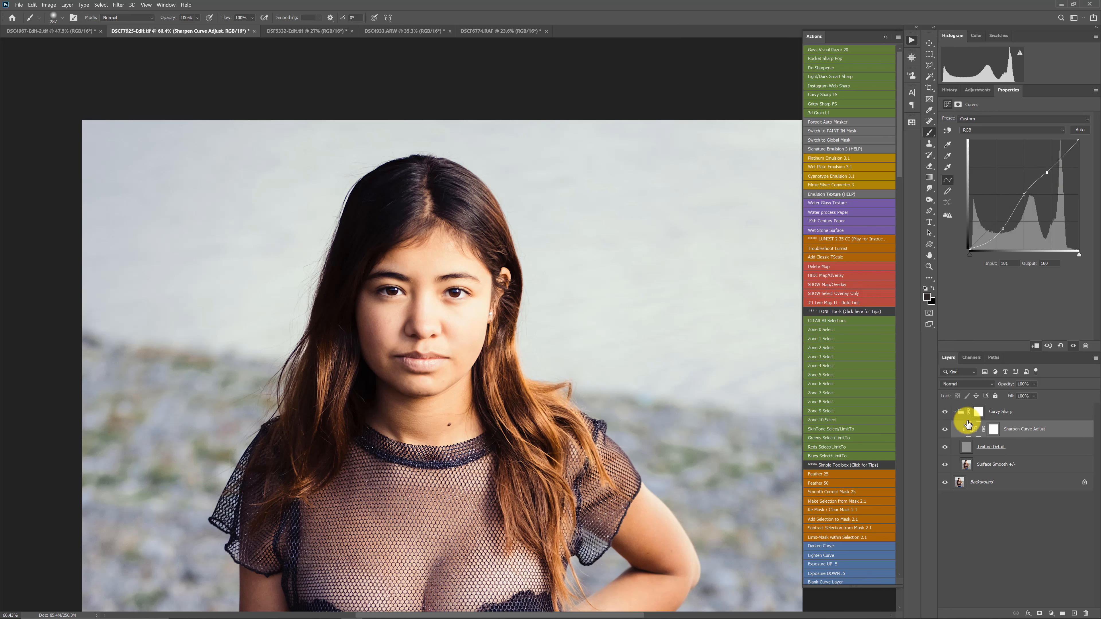
pyautogui.click(944, 413)
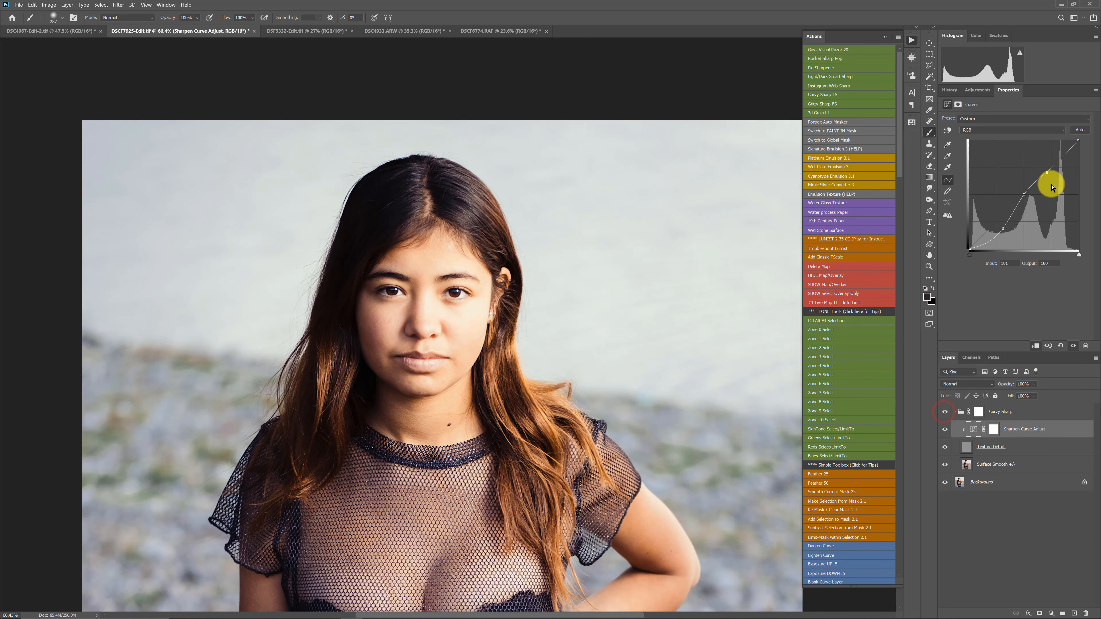
# - Set the Sharpen Curve Adjust points to input 157, output 191 and input 85, output 46, and set Surface Smooth +/- to 100% opacity
pyautogui.moveTo(1047, 174)
pyautogui.mouseDown()
pyautogui.moveTo(1062, 174)
pyautogui.moveTo(1036, 167)
pyautogui.mouseUp()
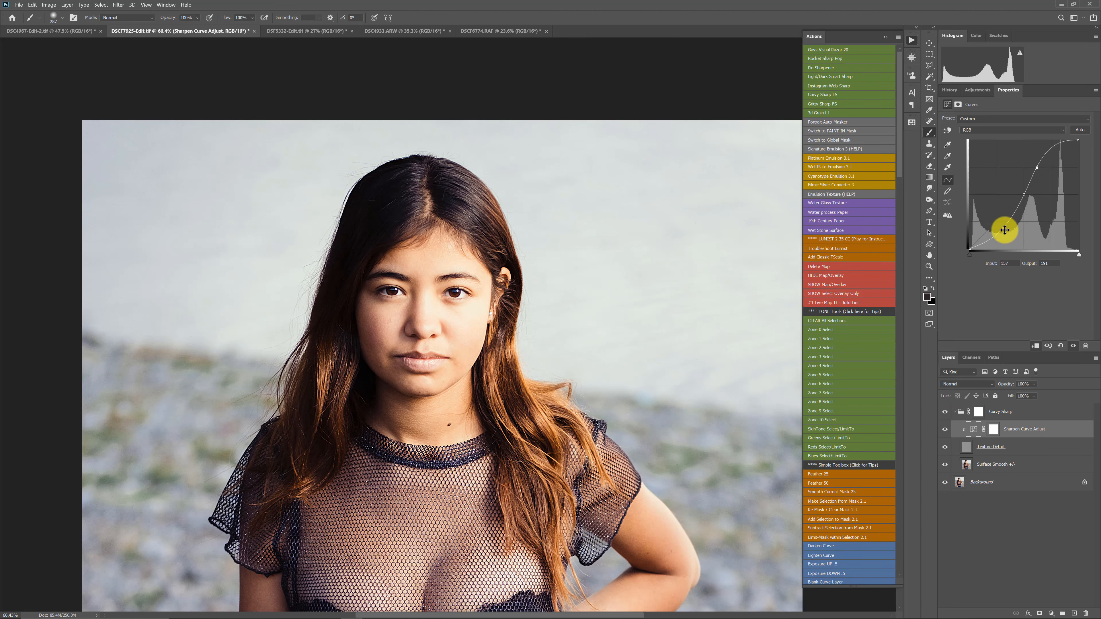
pyautogui.moveTo(1003, 229); pyautogui.dragTo(1007, 234)
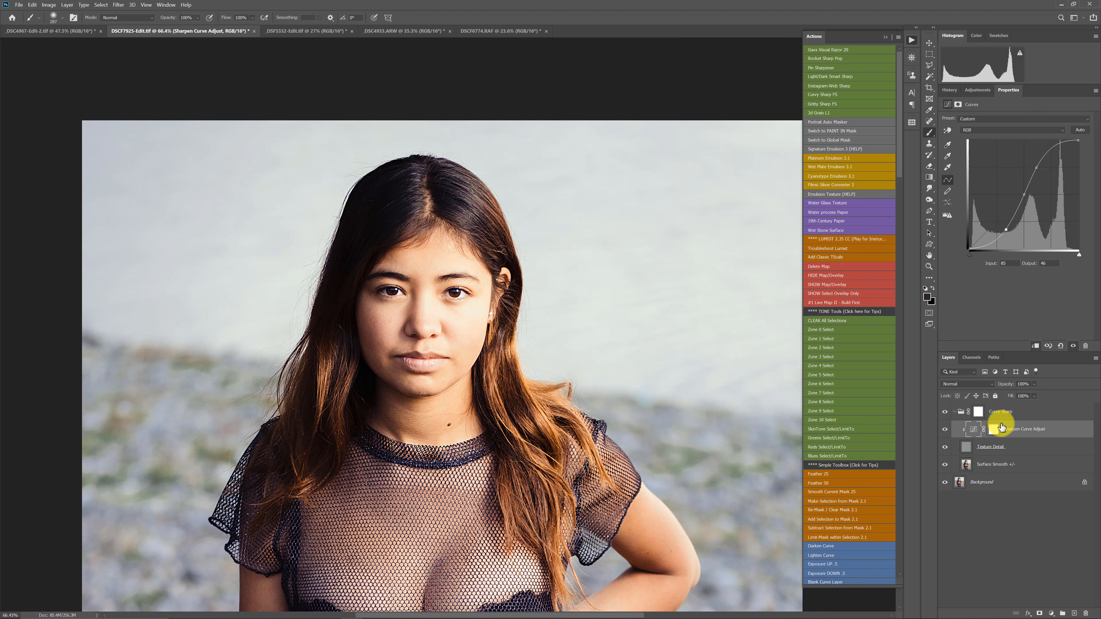
pyautogui.click(1010, 464)
pyautogui.moveTo(1000, 381); pyautogui.dragTo(1091, 396)
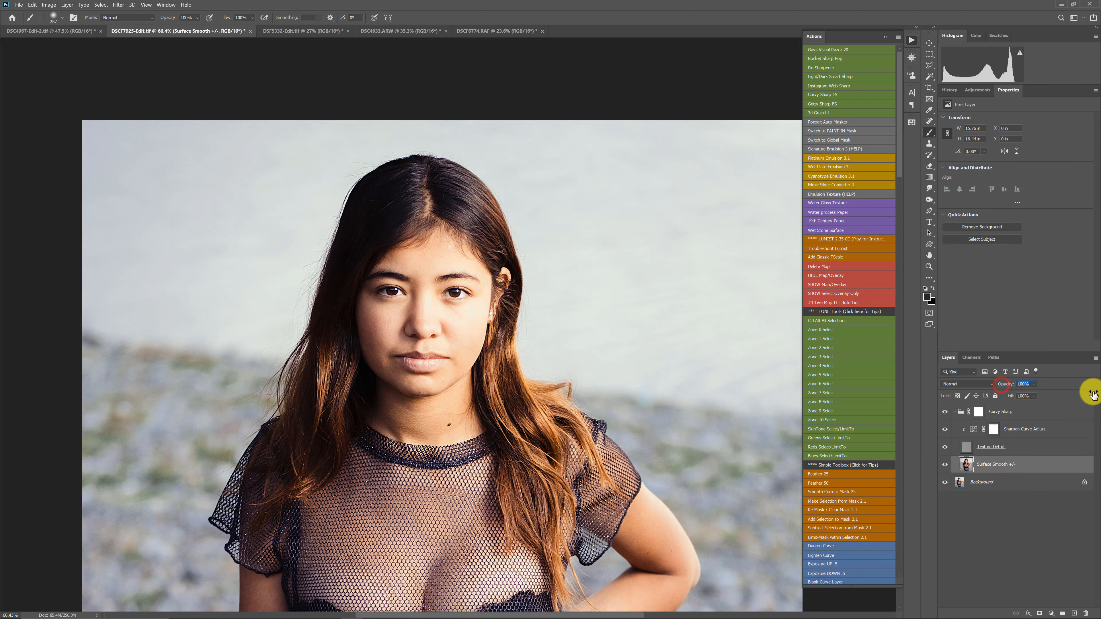
# - Switch the Curvy Sharp group to a paint-in mask and brush the sharpening over the eyes, face and hair
pyautogui.click(1006, 412)
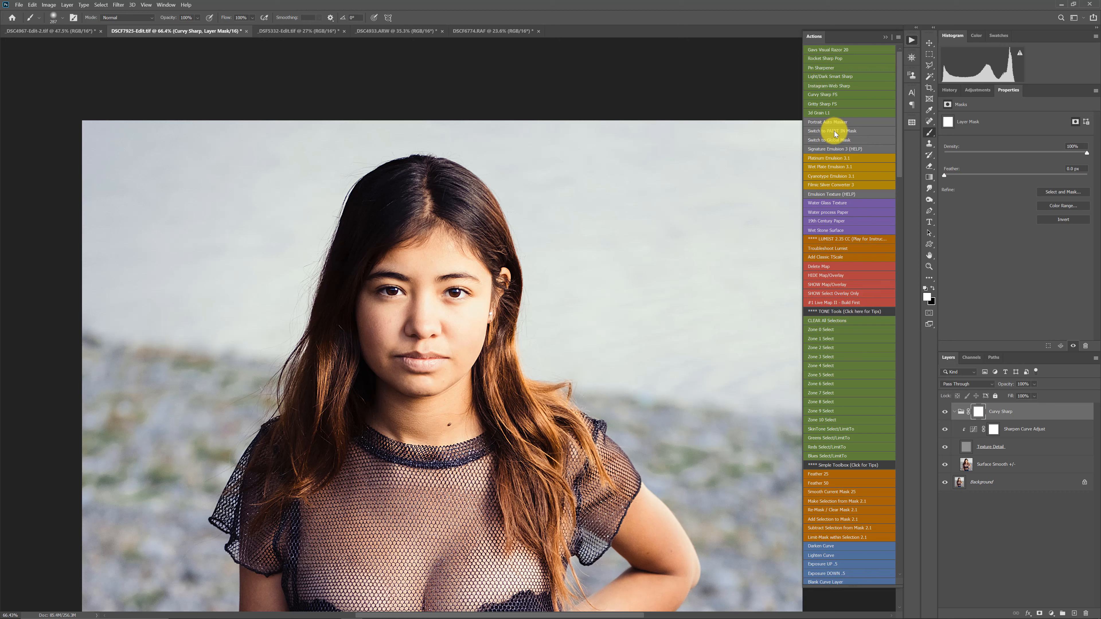
pyautogui.click(837, 135)
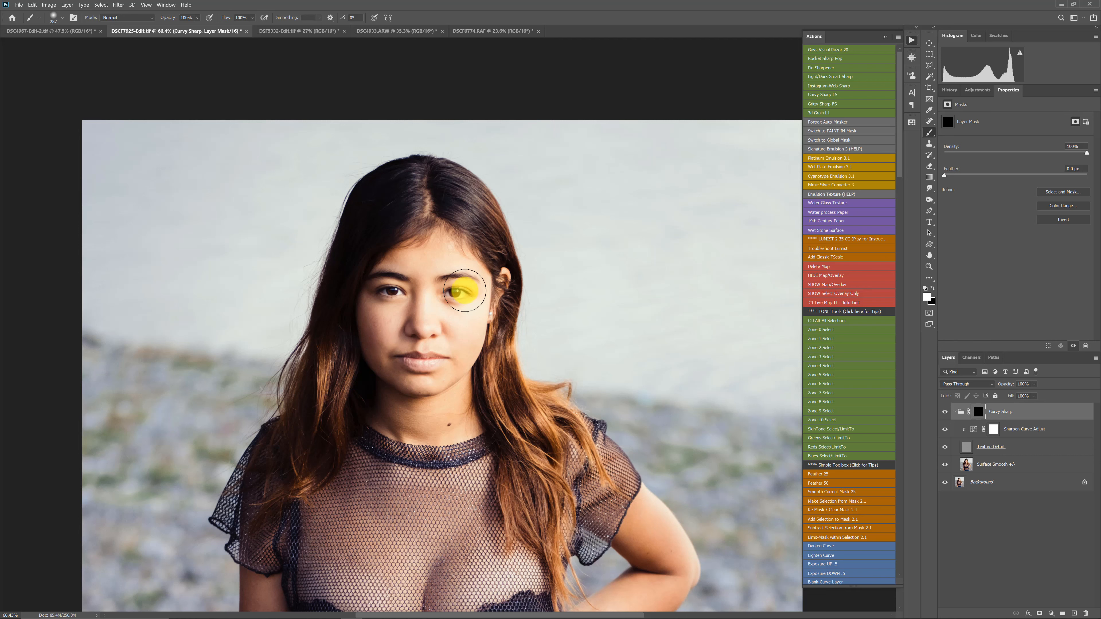
pyautogui.click(453, 292)
pyautogui.moveTo(443, 293)
pyautogui.mouseDown()
pyautogui.moveTo(455, 256)
pyautogui.moveTo(446, 289)
pyautogui.moveTo(459, 288)
pyautogui.moveTo(449, 293)
pyautogui.moveTo(421, 267)
pyautogui.moveTo(536, 189)
pyautogui.moveTo(546, 487)
pyautogui.moveTo(474, 123)
pyautogui.moveTo(210, 331)
pyautogui.moveTo(183, 532)
pyautogui.mouseUp()
pyautogui.scroll(5, 458, 301)
pyautogui.click(447, 279)
pyautogui.click(326, 273)
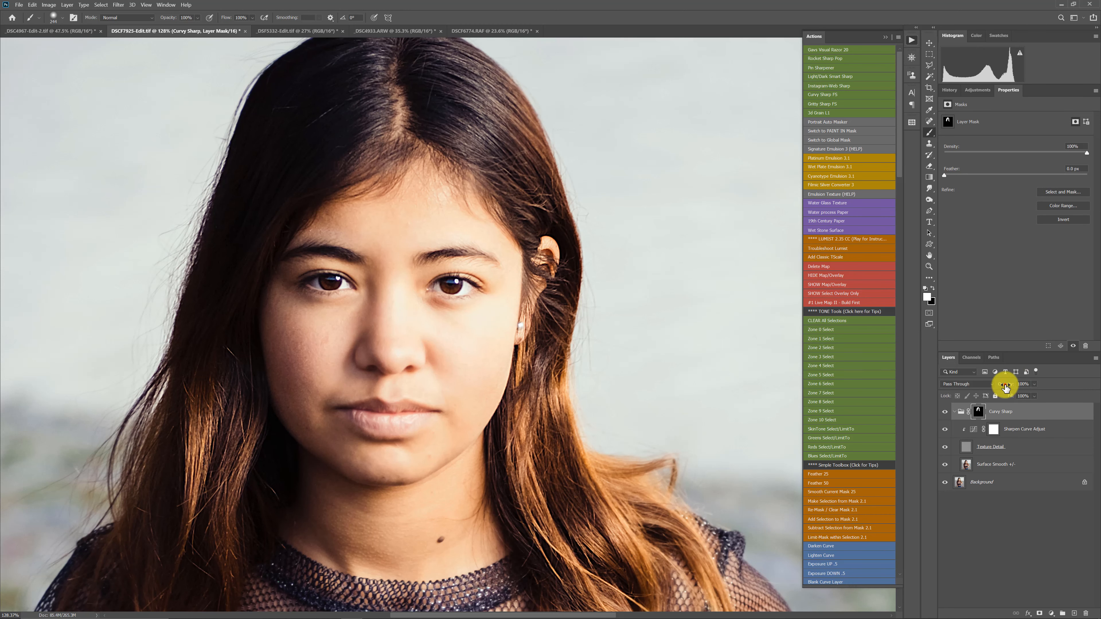
# - Set the Curvy Sharp group's opacity to 72% and switch its mask to a global mask
pyautogui.moveTo(1005, 385); pyautogui.dragTo(994, 386)
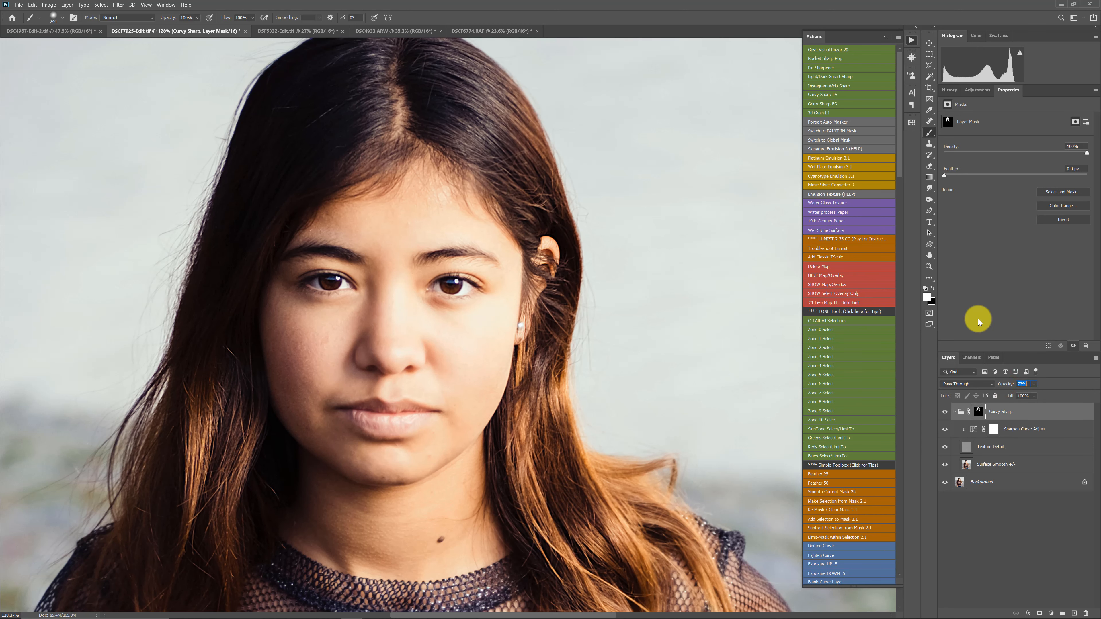
pyautogui.click(831, 138)
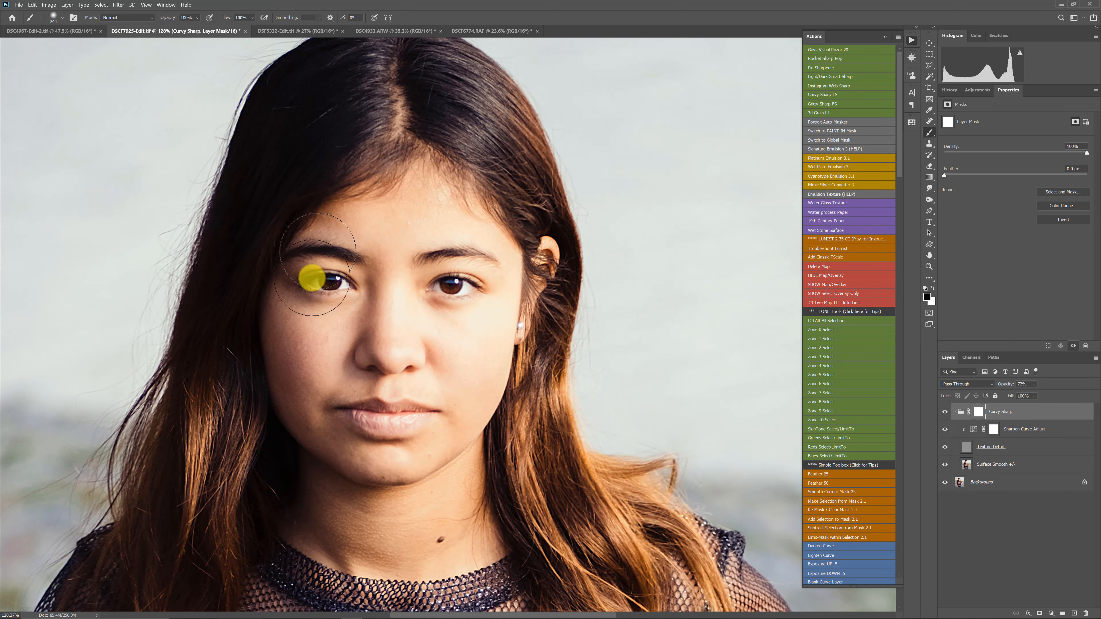
# - Switch the Curvy Sharp group to a paint-in mask, inspect the portrait, and switch it back to a global mask
pyautogui.click(844, 131)
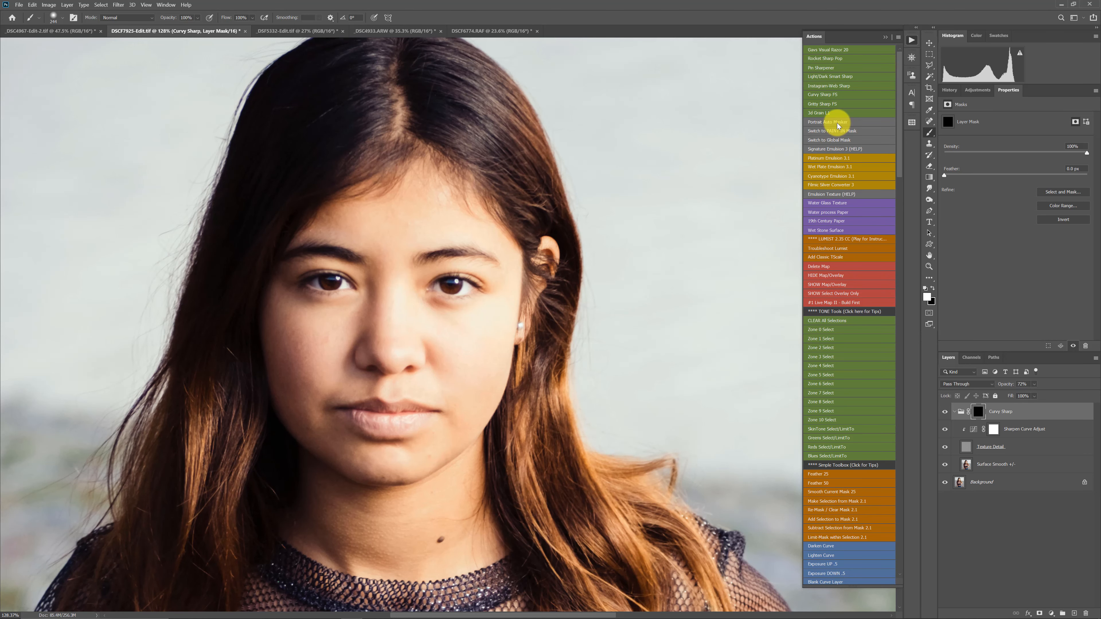
pyautogui.scroll(-5, 437, 355)
pyautogui.scroll(6, 406, 310)
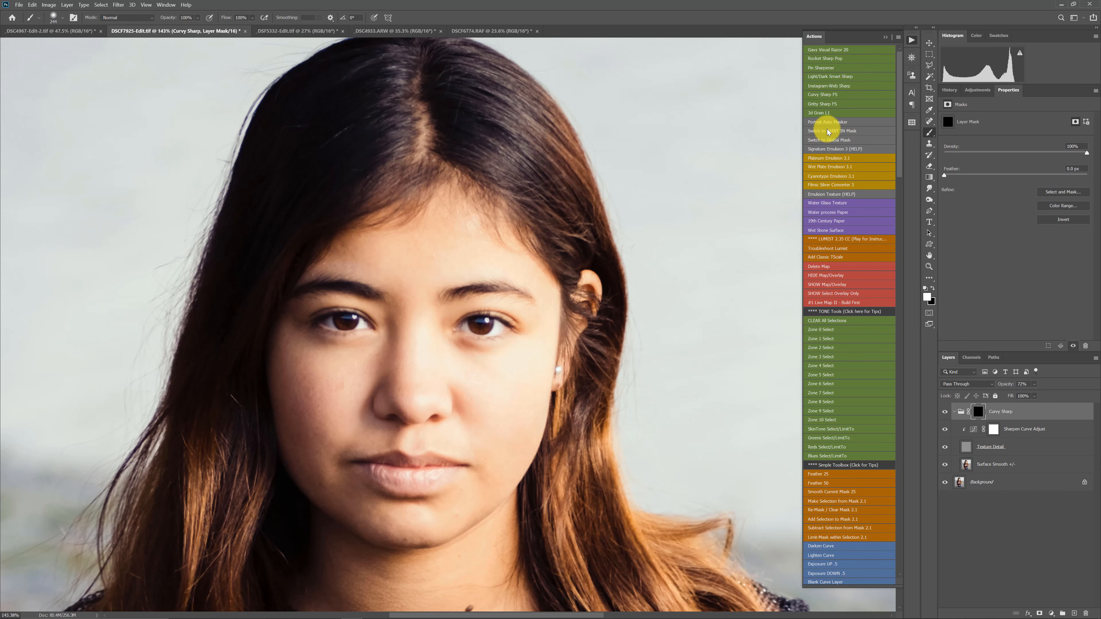
pyautogui.click(832, 140)
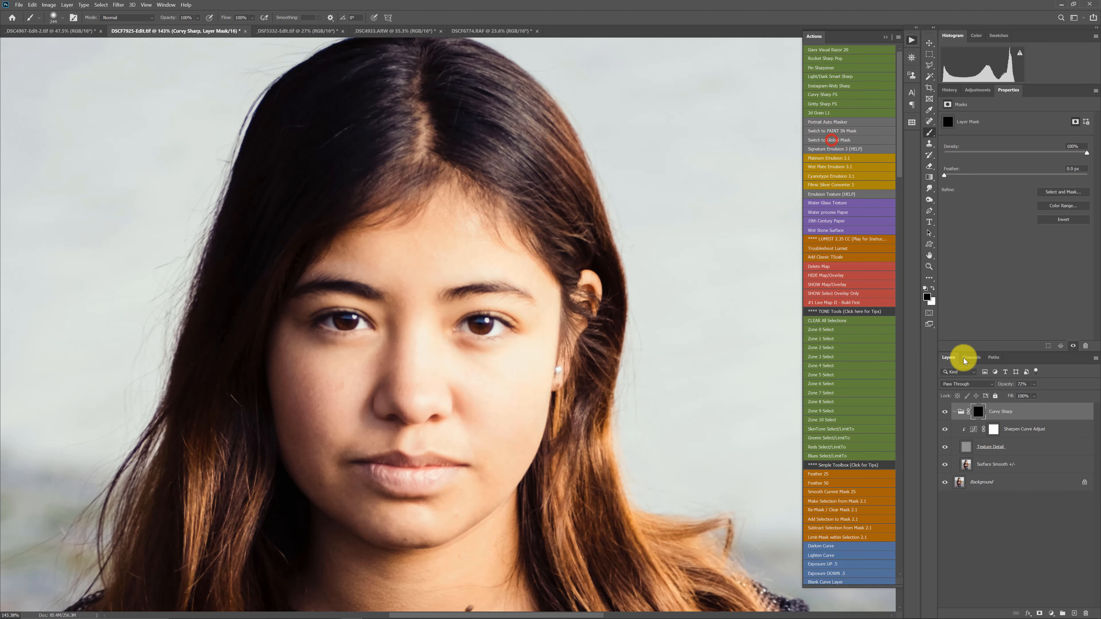
# - Run the Portrait Auto Masker action on the Curvy Sharp group to mask the sharpening off the skin
pyautogui.scroll(-8, 434, 413)
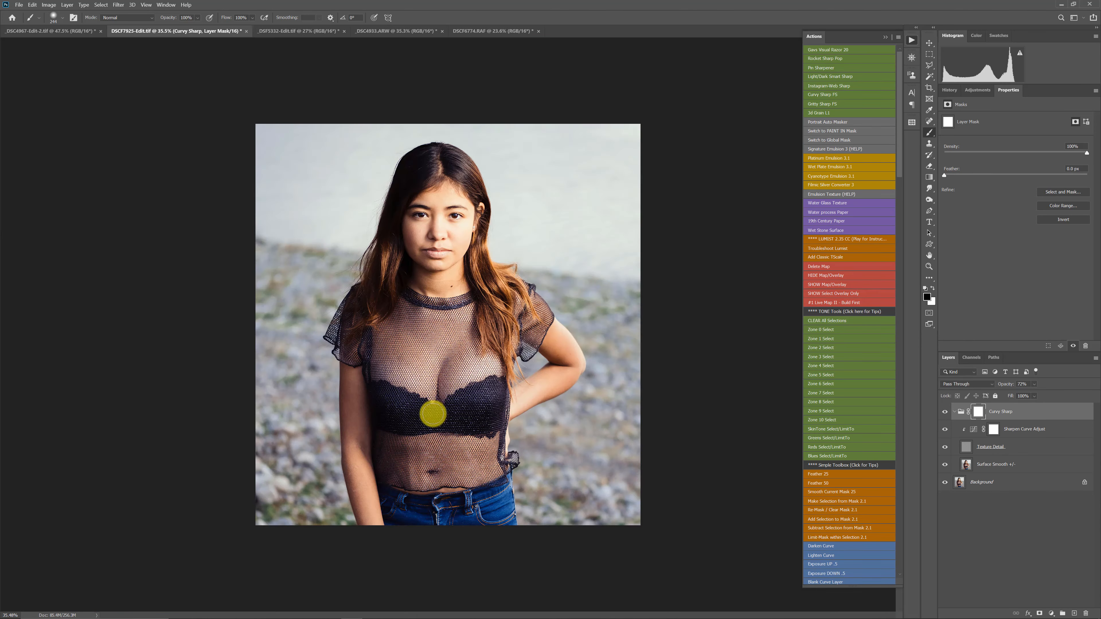
pyautogui.scroll(8, 453, 342)
pyautogui.scroll(-1, 485, 280)
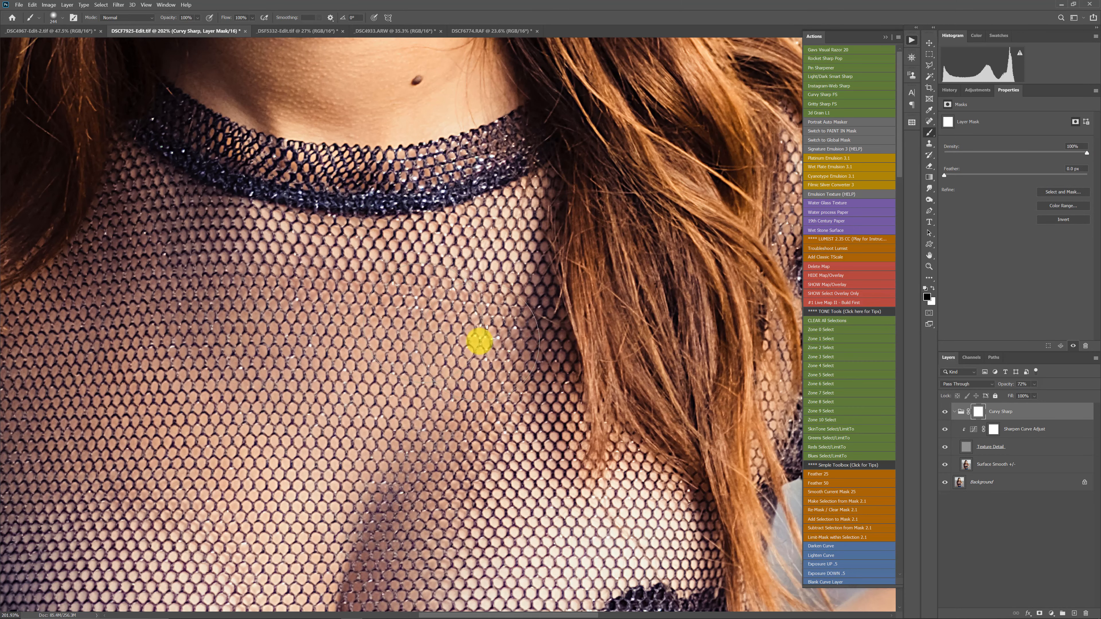
pyautogui.scroll(-1, 499, 223)
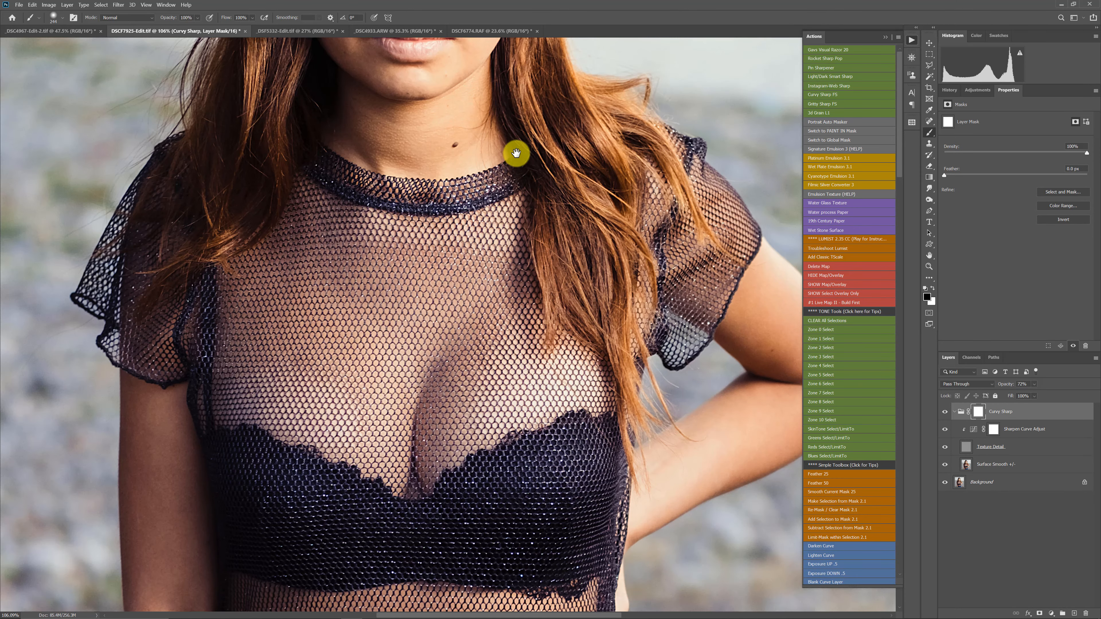
pyautogui.moveTo(516, 153); pyautogui.dragTo(582, 443)
pyautogui.scroll(-1, 526, 295)
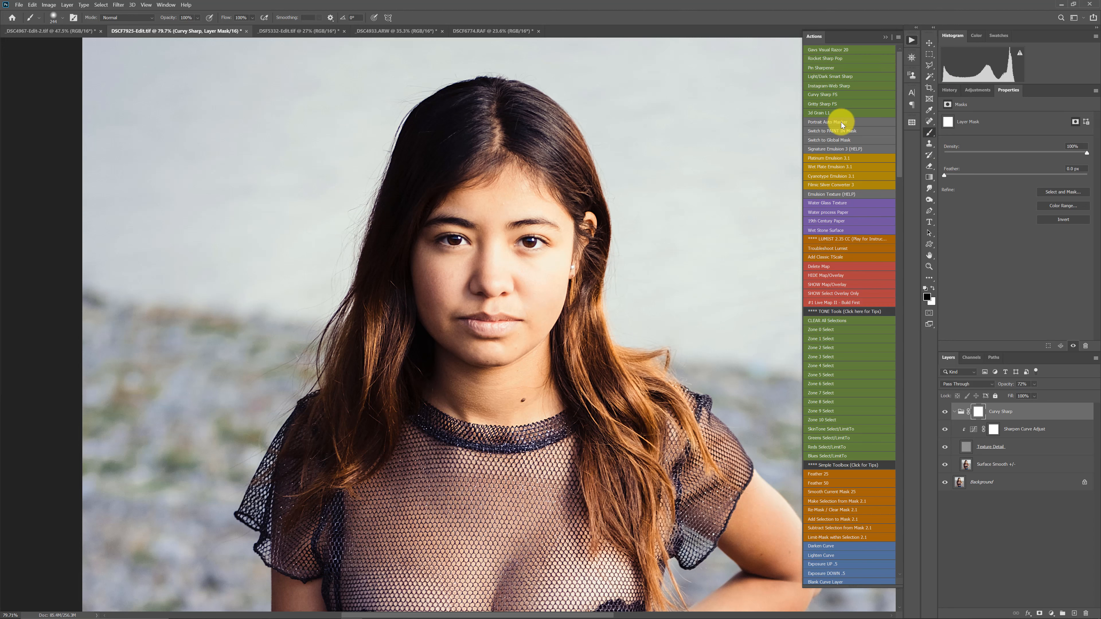
pyautogui.click(960, 415)
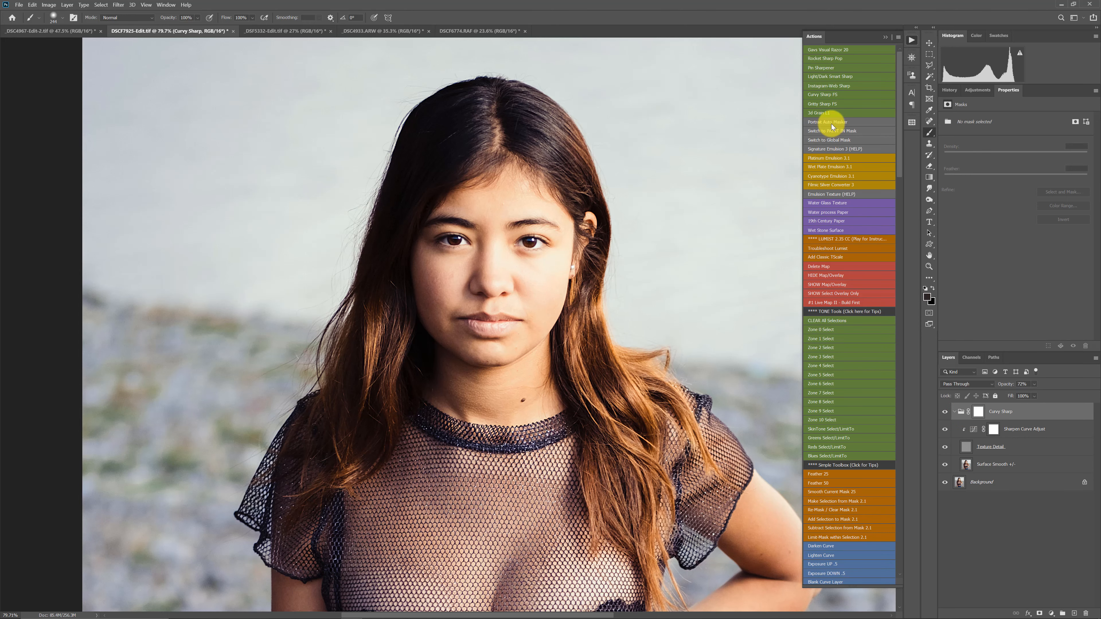
pyautogui.click(979, 413)
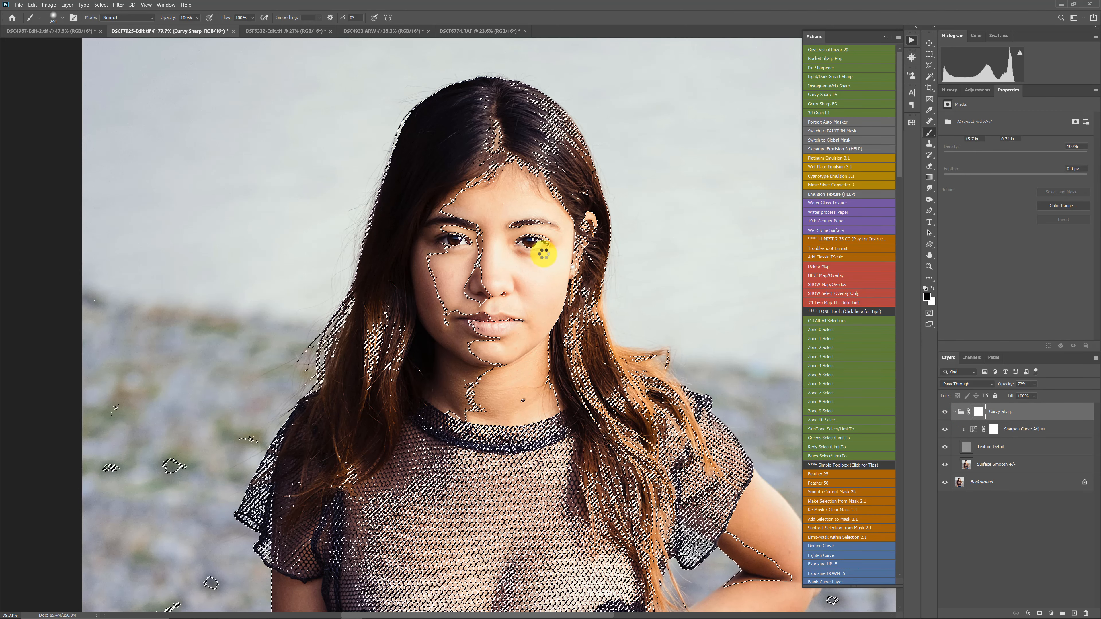
# - Compare the eyes and face with the Curvy Sharp group hidden and shown, and examine the hair and mesh top
pyautogui.scroll(5, 516, 246)
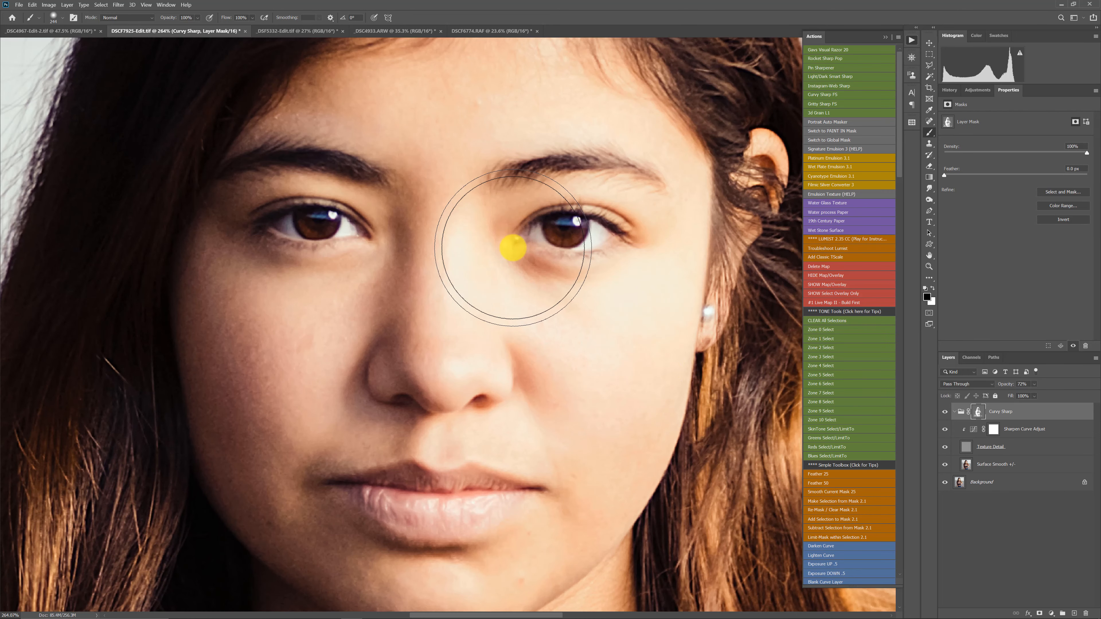
pyautogui.click(945, 412)
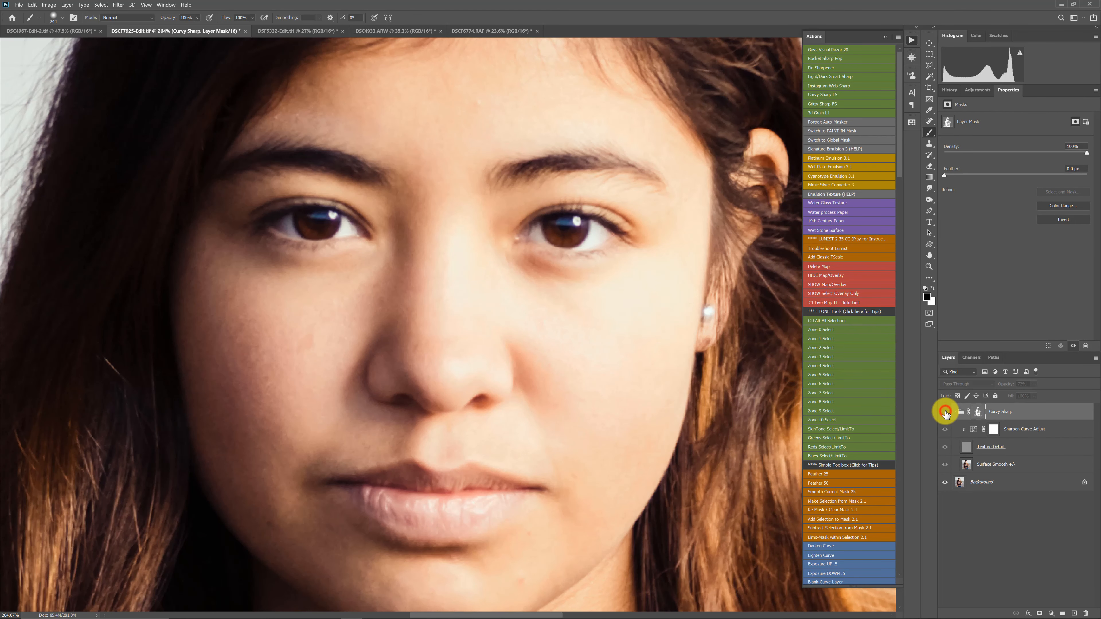
pyautogui.click(945, 412)
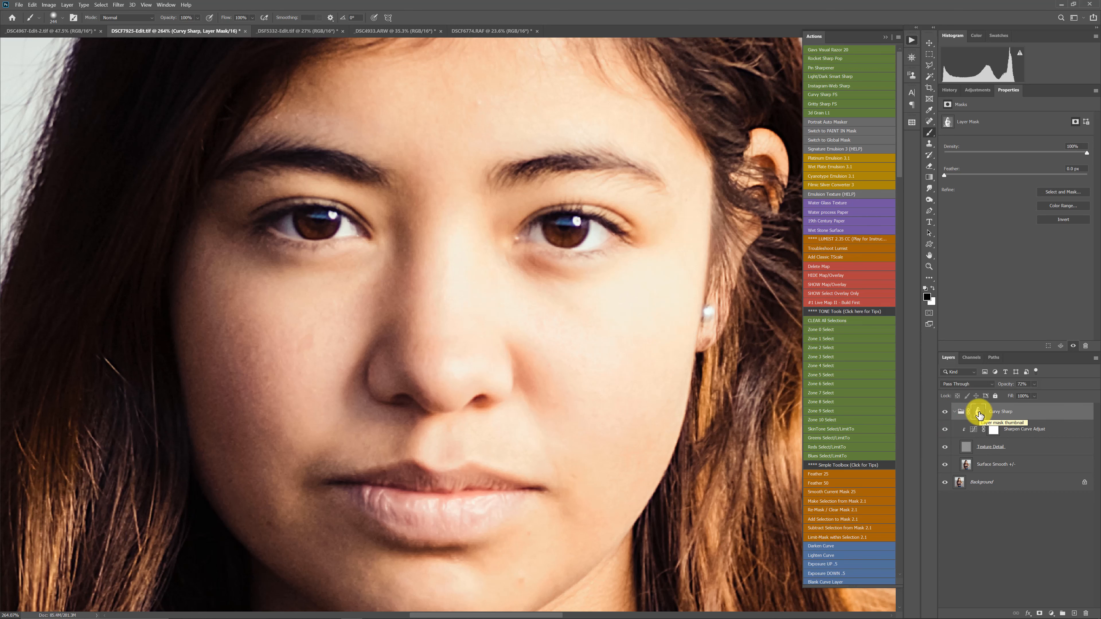
pyautogui.scroll(-4, 499, 355)
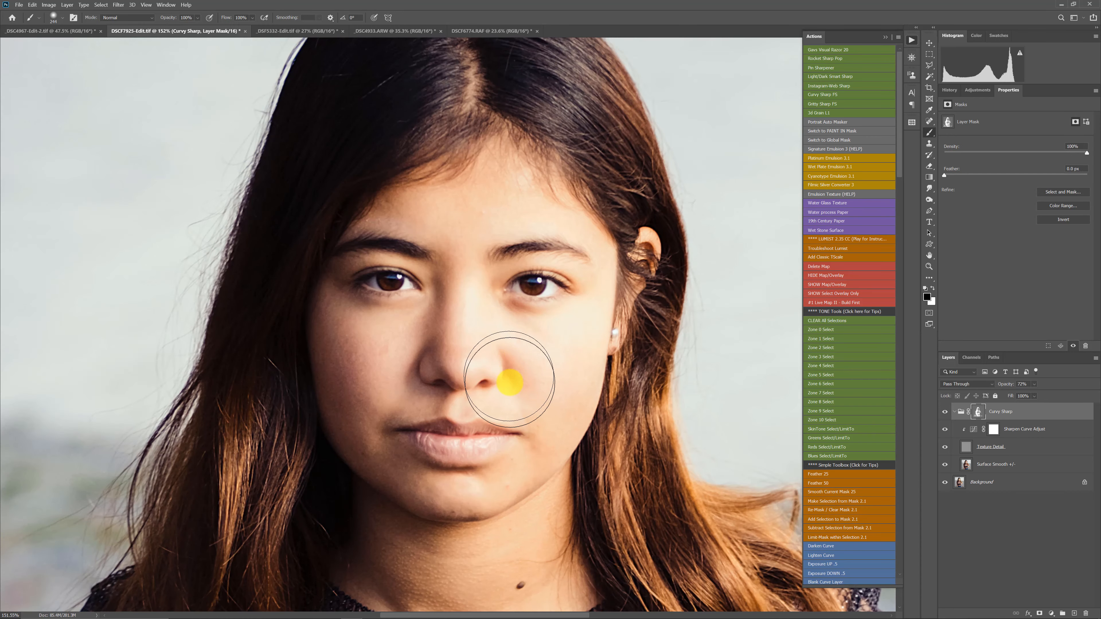
pyautogui.moveTo(510, 382); pyautogui.dragTo(356, 57)
pyautogui.moveTo(261, 329); pyautogui.dragTo(438, 423)
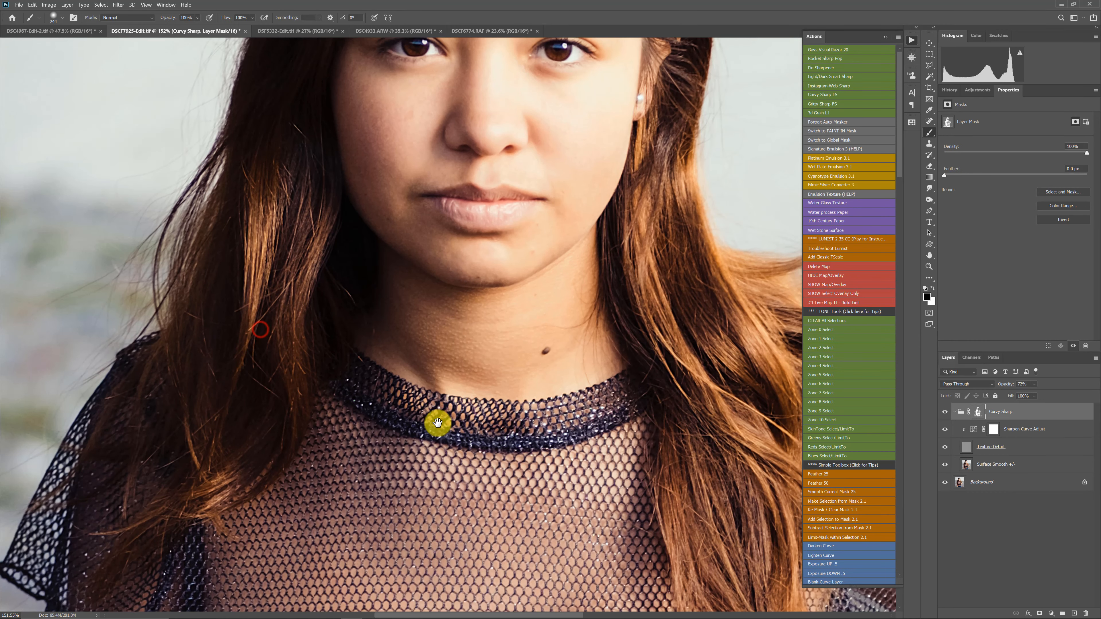
# - Disable and re-enable the Curvy Sharp group's layer mask to compare the sharpening with and without it
pyautogui.rightClick(976, 416)
pyautogui.click(984, 420)
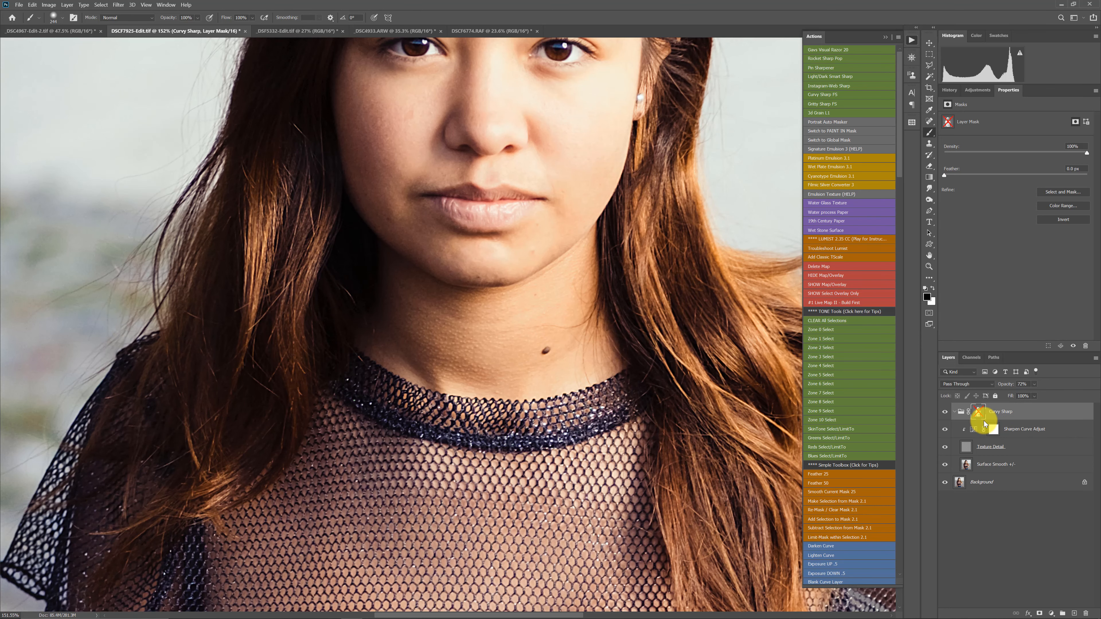
pyautogui.keyDown('shift'); pyautogui.click(984, 420); pyautogui.keyUp('shift')
# - Hide and show the Curvy Sharp group twice to compare the forehead and eyes before and after up close
pyautogui.moveTo(644, 238); pyautogui.dragTo(570, 385)
pyautogui.scroll(5, 512, 196)
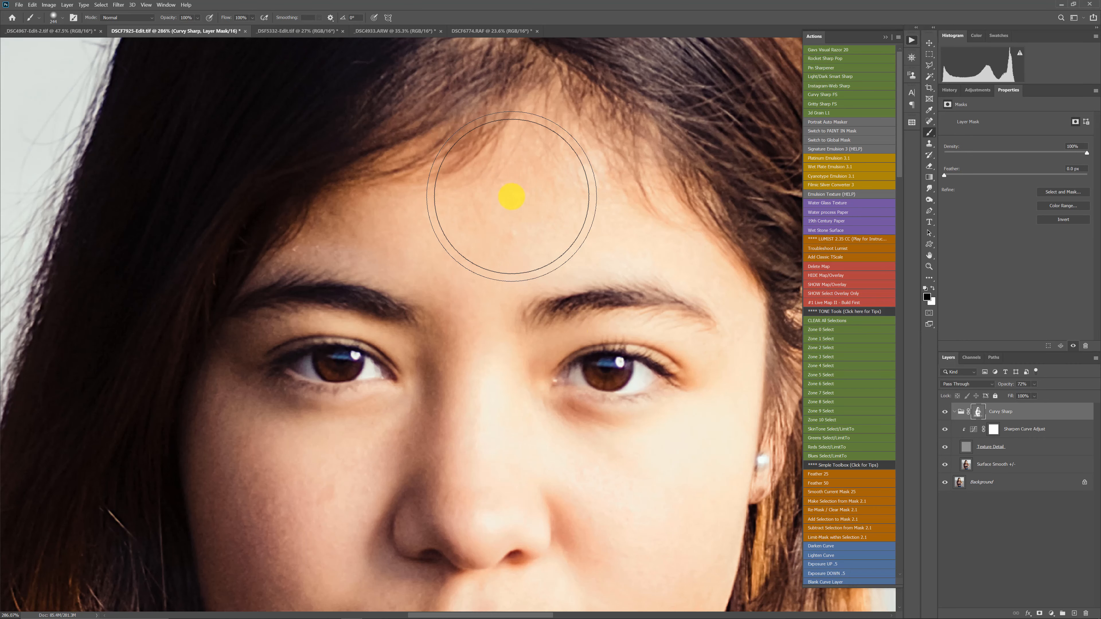
pyautogui.click(946, 411)
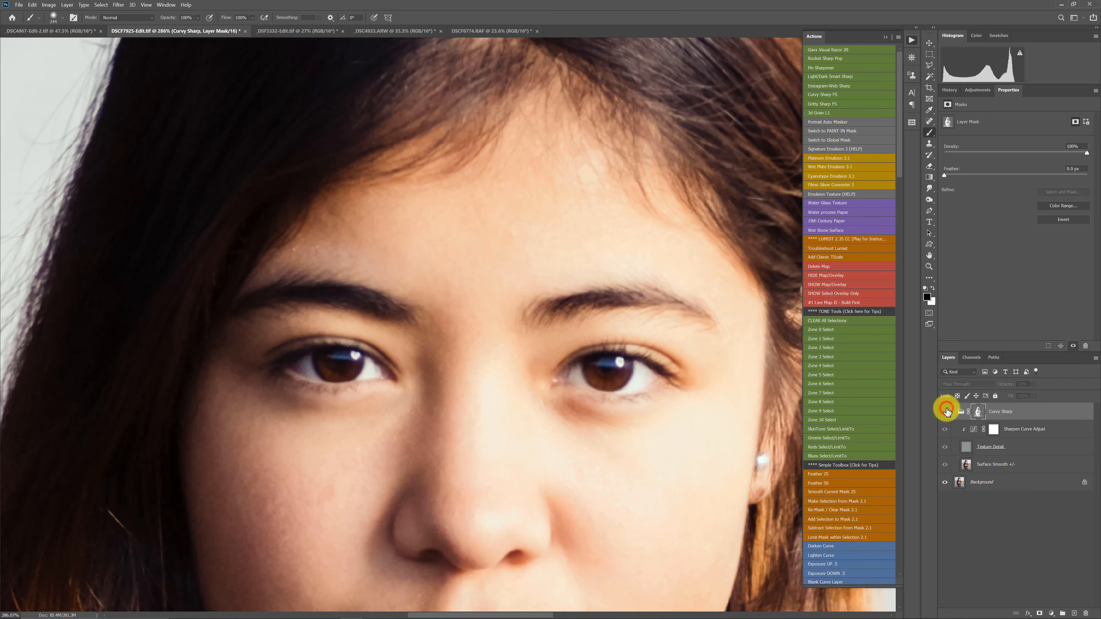
pyautogui.click(946, 411)
pyautogui.click(947, 411)
pyautogui.click(946, 411)
pyautogui.scroll(-5, 332, 406)
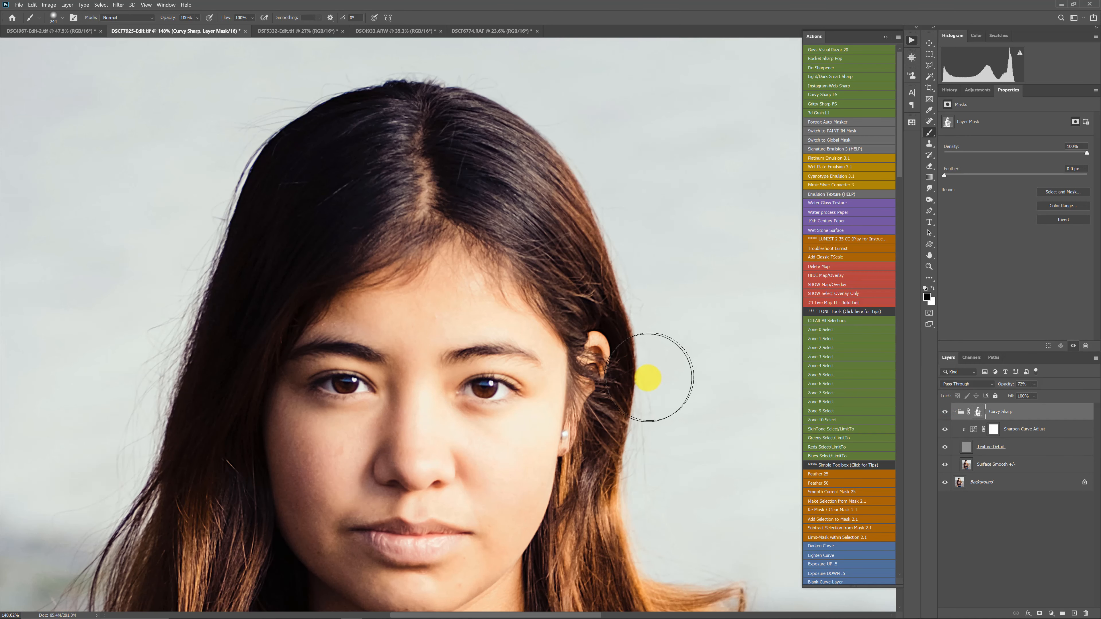
pyautogui.click(1028, 469)
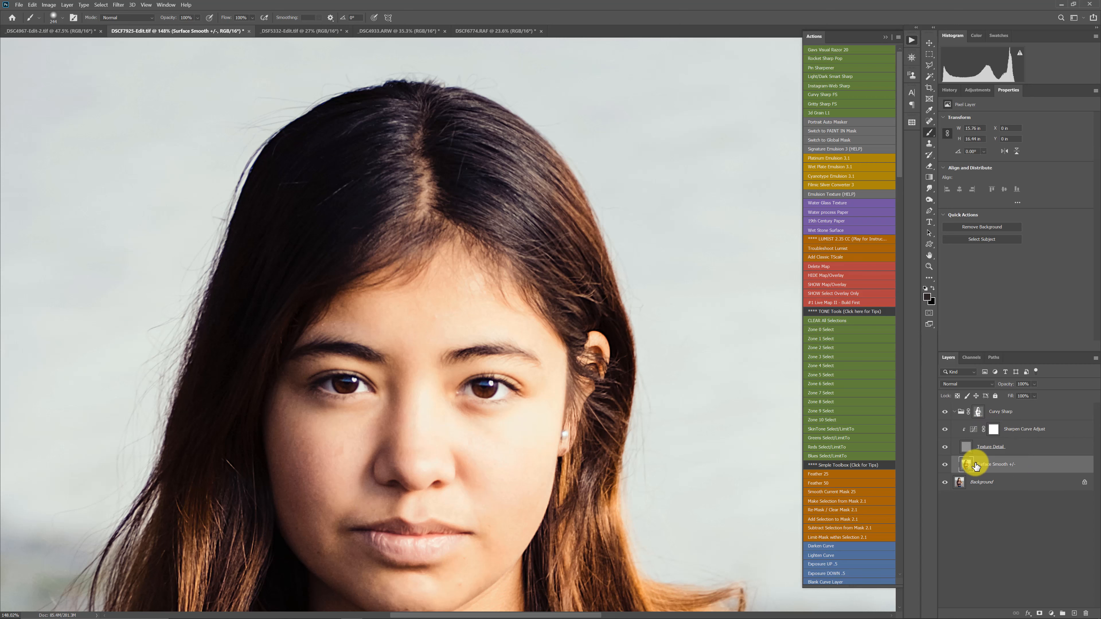
pyautogui.click(1012, 410)
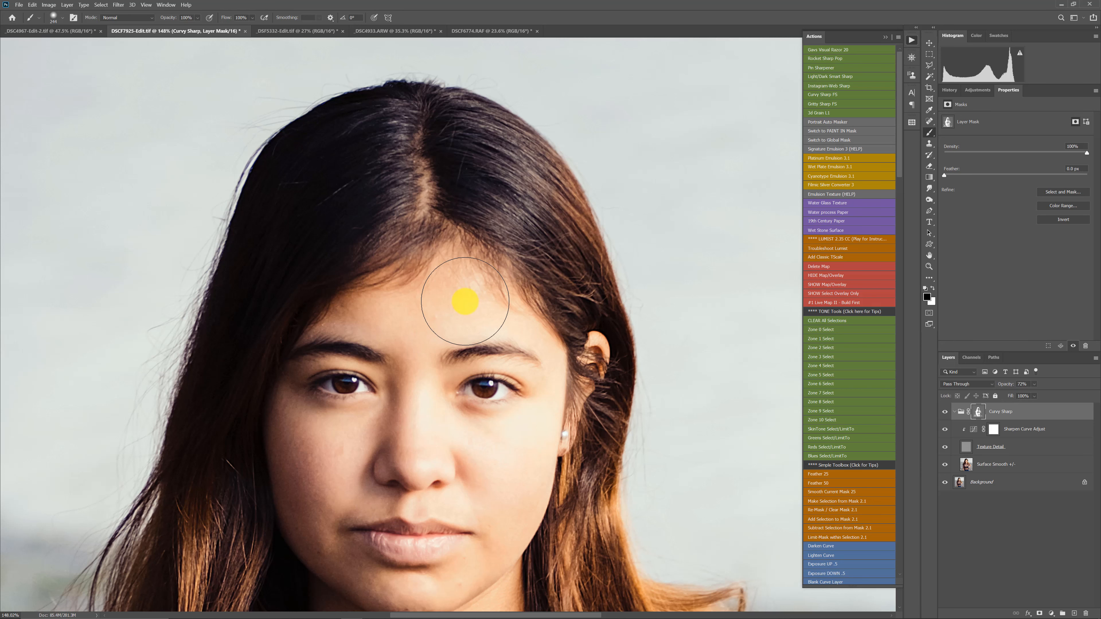
pyautogui.moveTo(466, 301); pyautogui.dragTo(494, 337)
pyautogui.moveTo(529, 439)
pyautogui.mouseDown()
pyautogui.moveTo(562, 440)
pyautogui.moveTo(531, 428)
pyautogui.mouseUp()
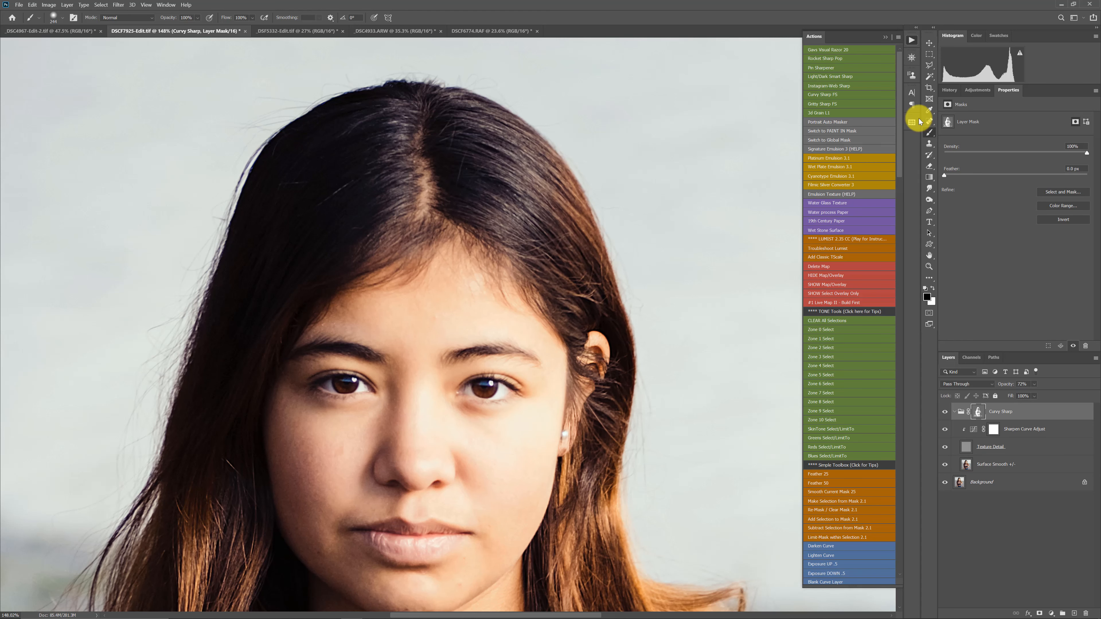
# - Switch to the church photo _DSF5332-Edit.tif and run the Gritty Sharp FS action on it
pyautogui.click(293, 30)
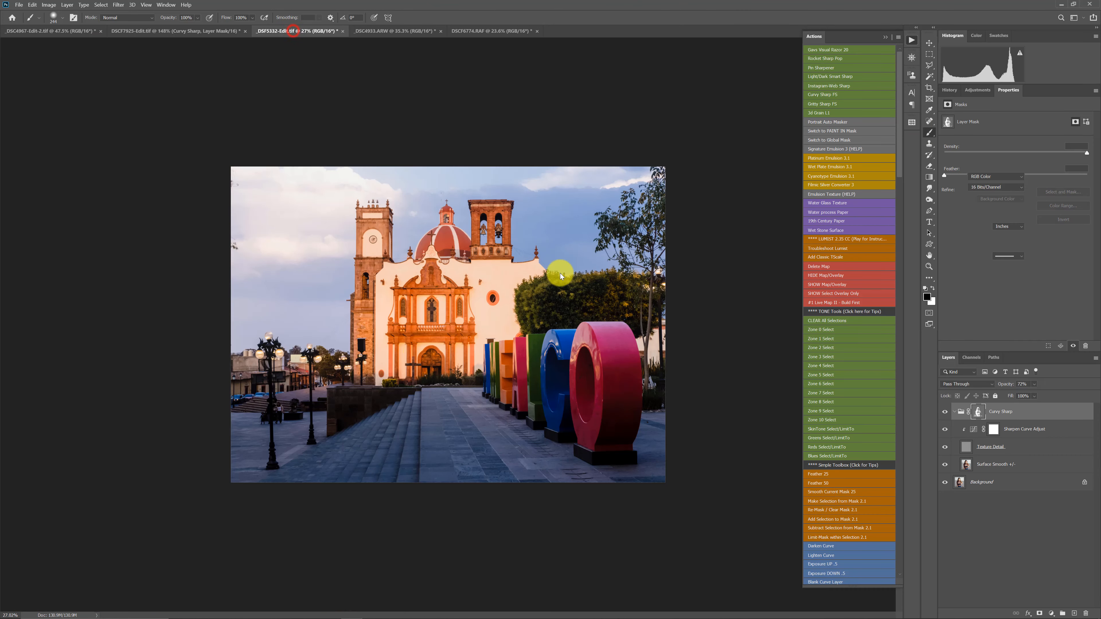
pyautogui.scroll(-1, 450, 310)
pyautogui.scroll(10, 468, 279)
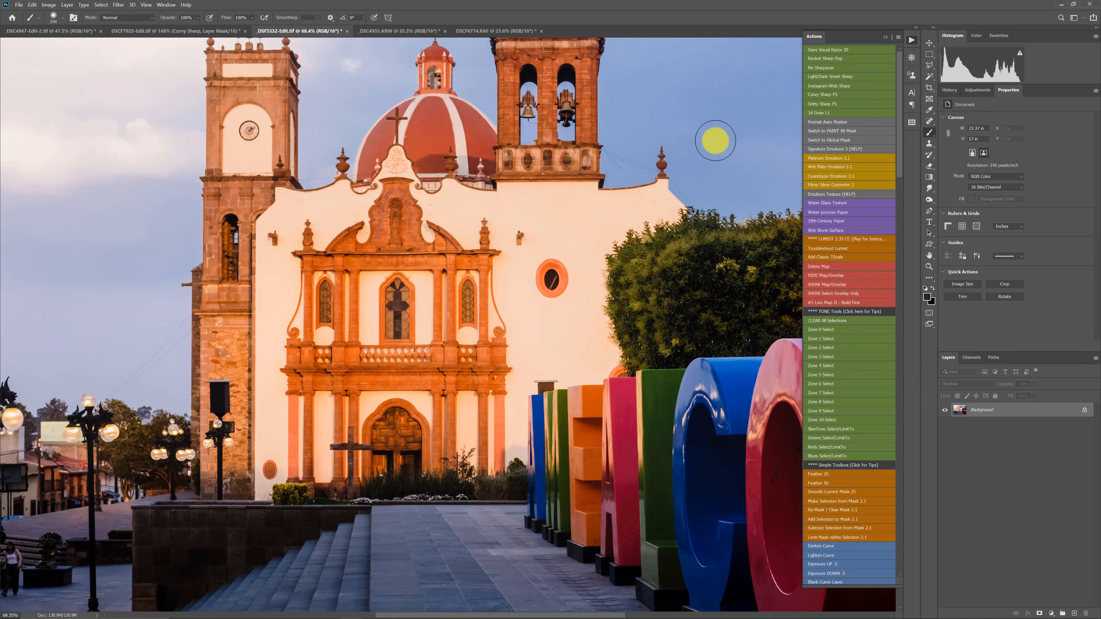
pyautogui.scroll(-5, 519, 276)
pyautogui.scroll(6, 519, 277)
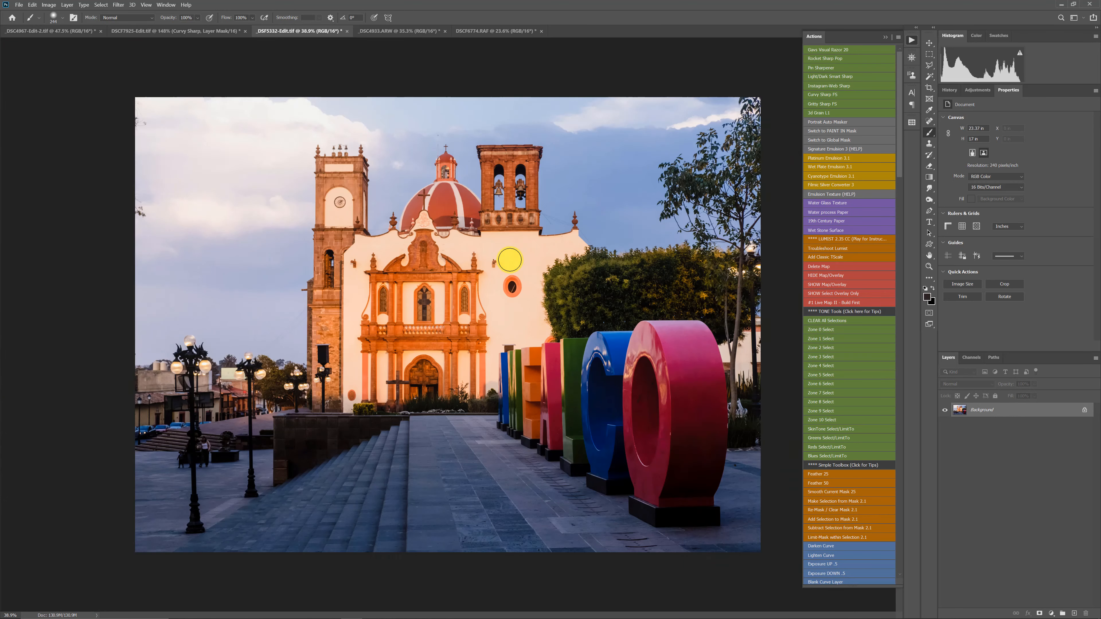
pyautogui.click(831, 106)
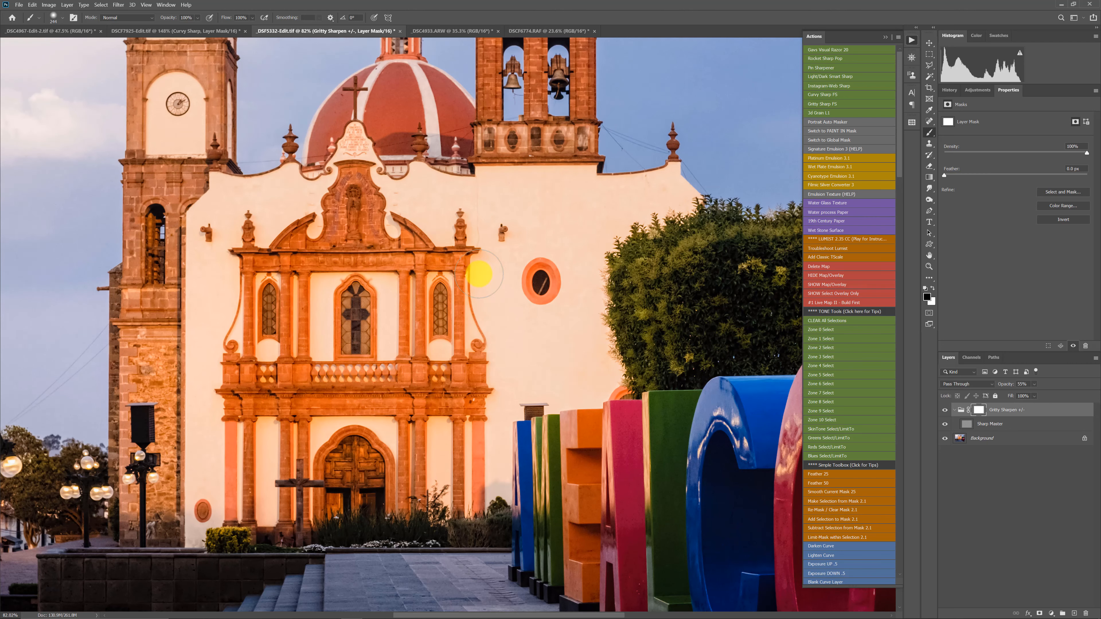
# - Raise the Gritty Sharpen +/- group's opacity to 100% and examine the church facade, door and colored letters up close
pyautogui.click(999, 428)
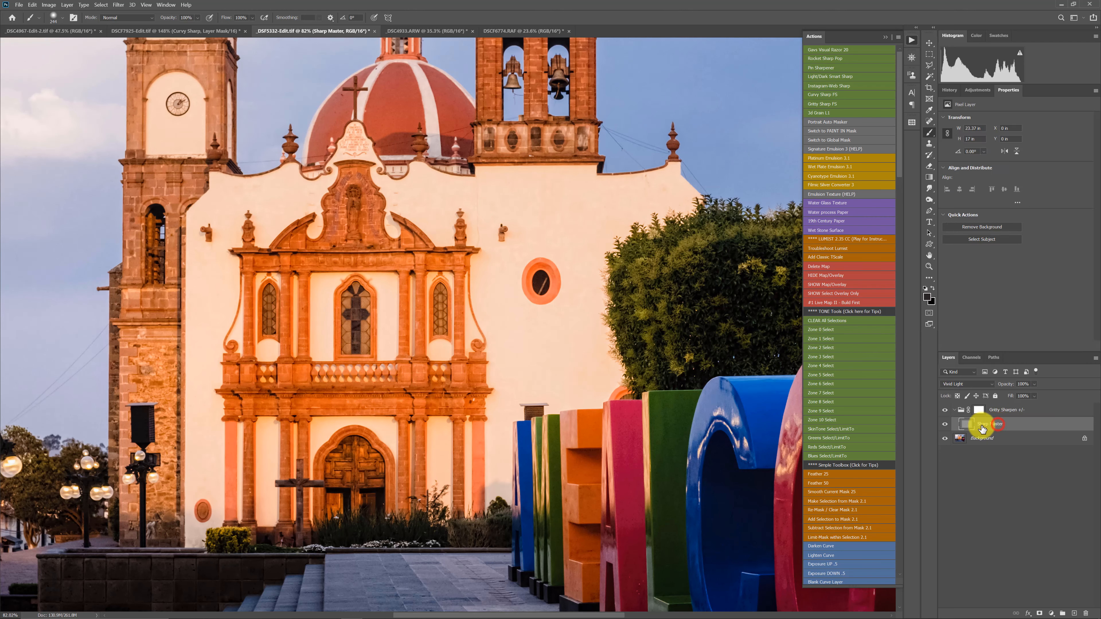
pyautogui.click(1008, 412)
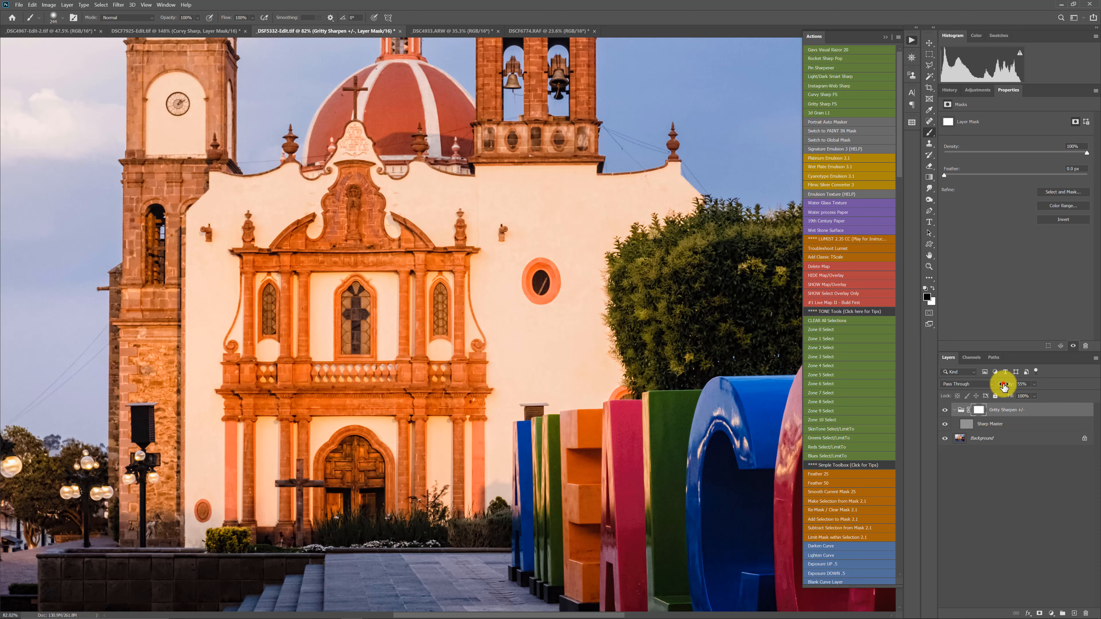
pyautogui.moveTo(1003, 386); pyautogui.dragTo(1099, 389)
pyautogui.scroll(5, 408, 364)
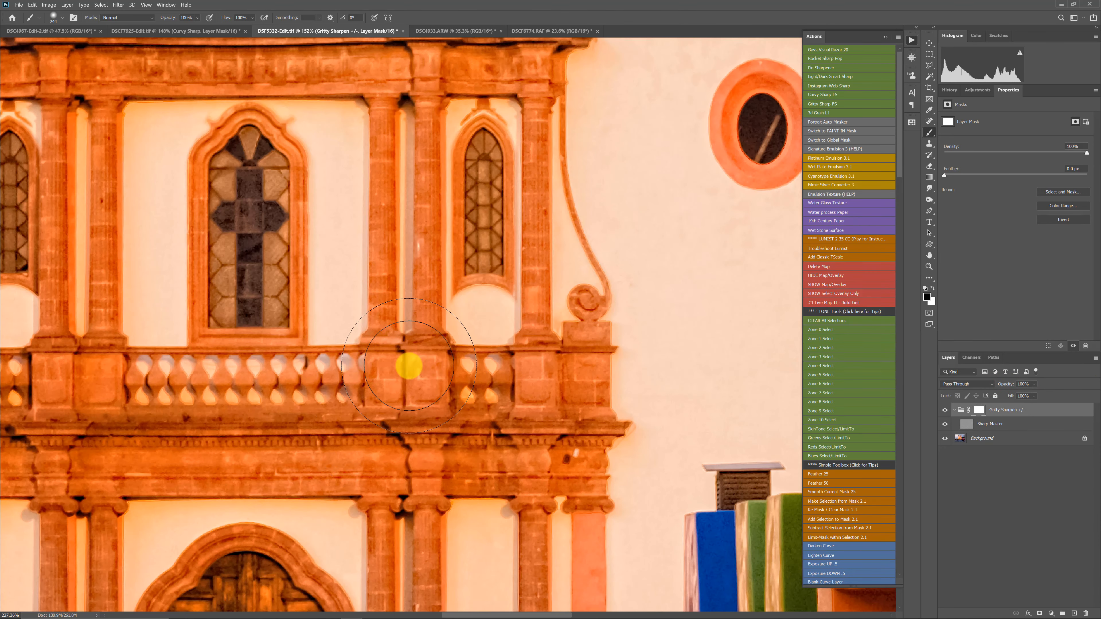
pyautogui.moveTo(560, 517); pyautogui.dragTo(393, 275)
pyautogui.scroll(-4, 393, 275)
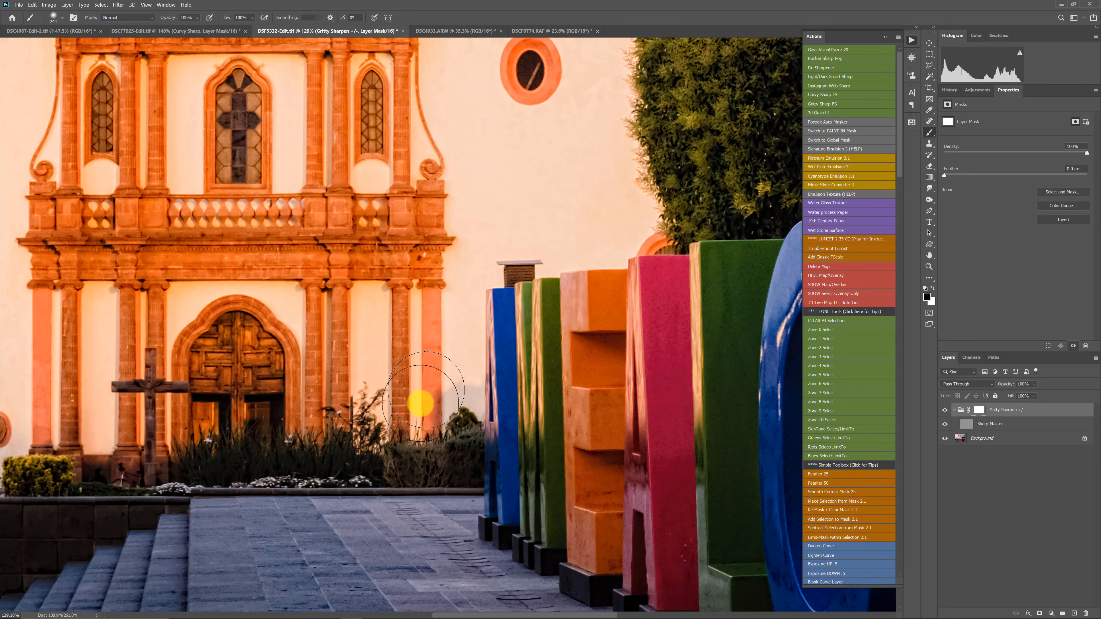
pyautogui.moveTo(418, 401); pyautogui.dragTo(563, 443)
pyautogui.scroll(-3, 516, 419)
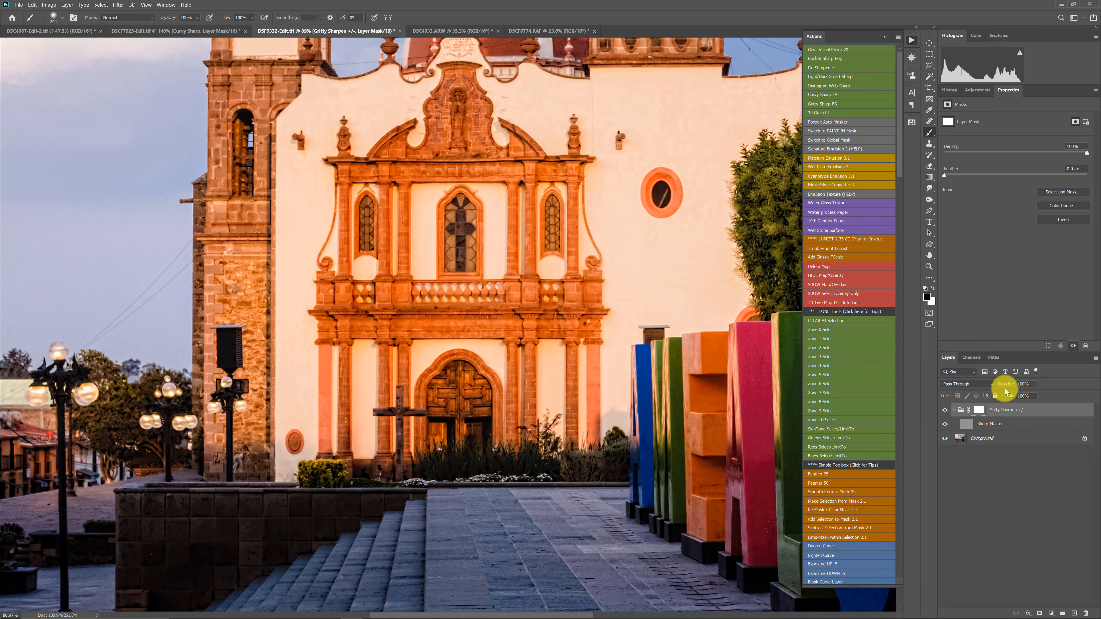
# - Recheck the group opacity at 100% and compare the full church photo with the Gritty Sharpen +/- group hidden and shown
pyautogui.moveTo(1007, 384); pyautogui.dragTo(1083, 389)
pyautogui.scroll(-10, 528, 425)
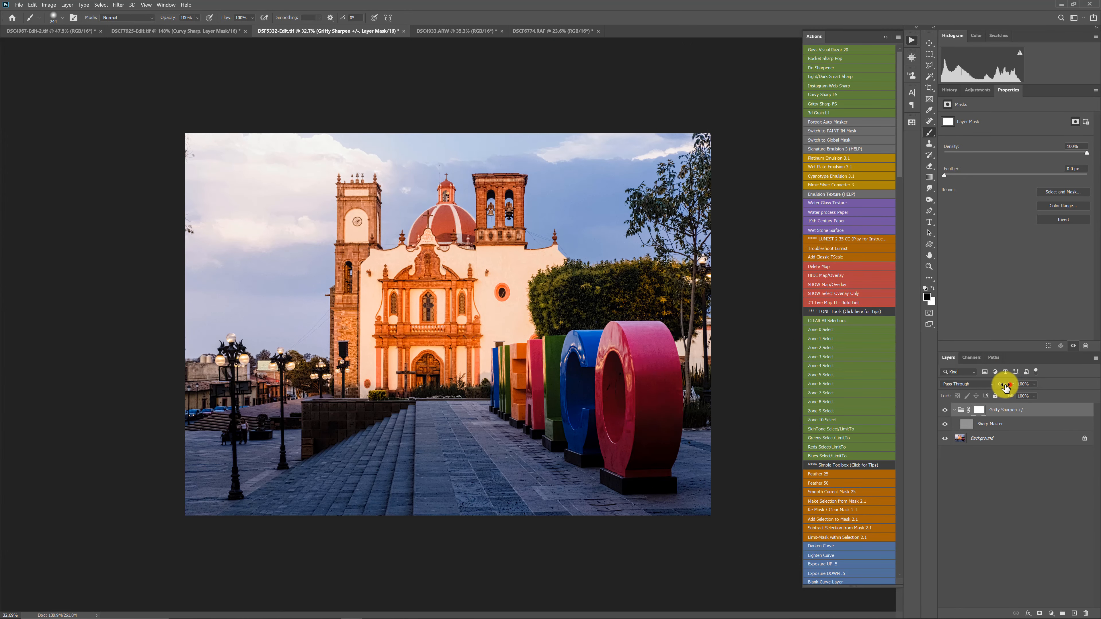
pyautogui.moveTo(1002, 386); pyautogui.dragTo(1035, 387)
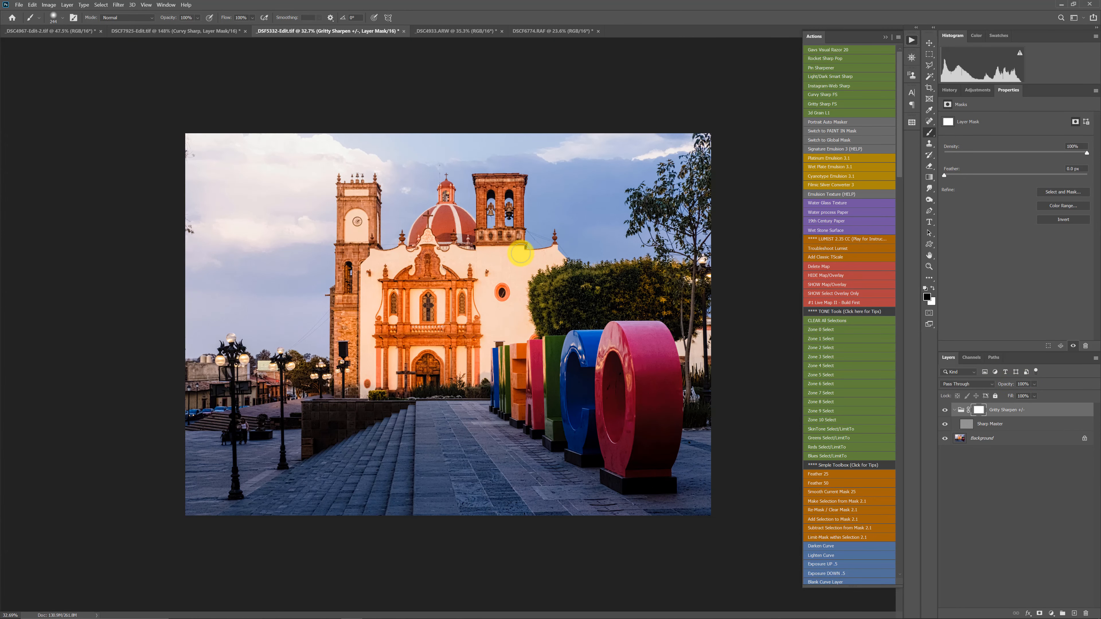
pyautogui.scroll(3, 528, 285)
pyautogui.scroll(-3, 528, 286)
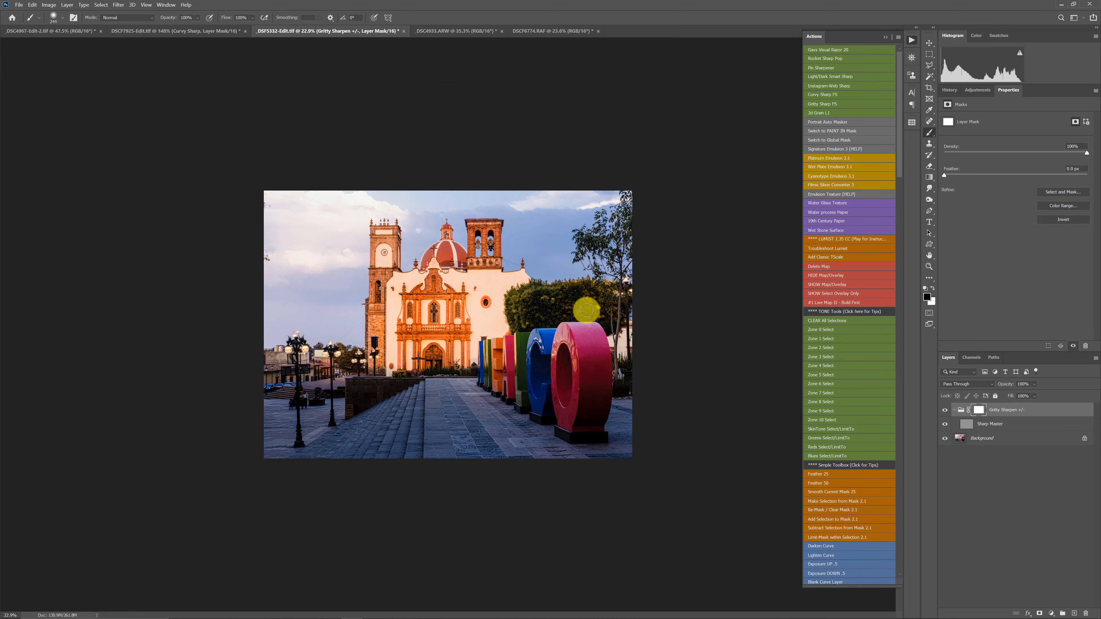
pyautogui.scroll(-4, 584, 307)
pyautogui.scroll(4, 450, 301)
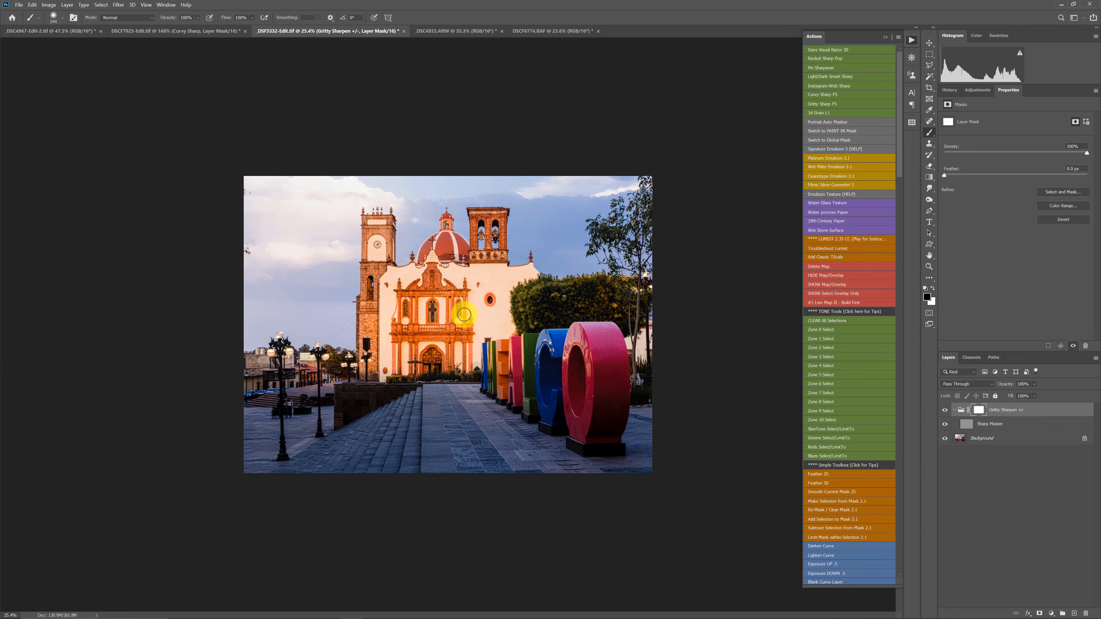
pyautogui.scroll(2, 494, 347)
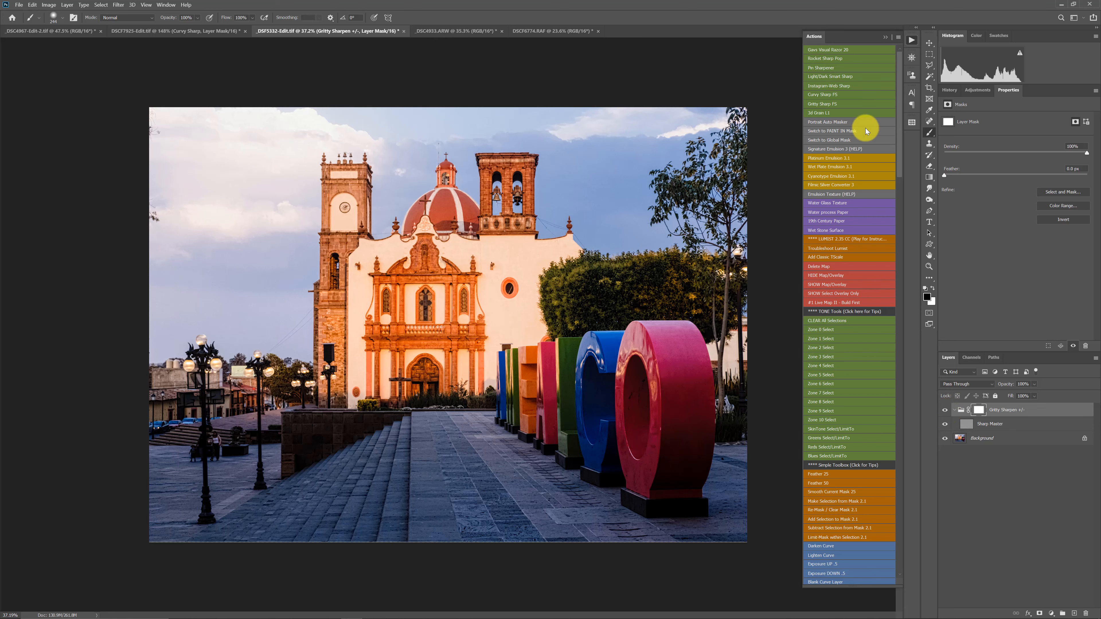
pyautogui.click(943, 410)
pyautogui.click(943, 411)
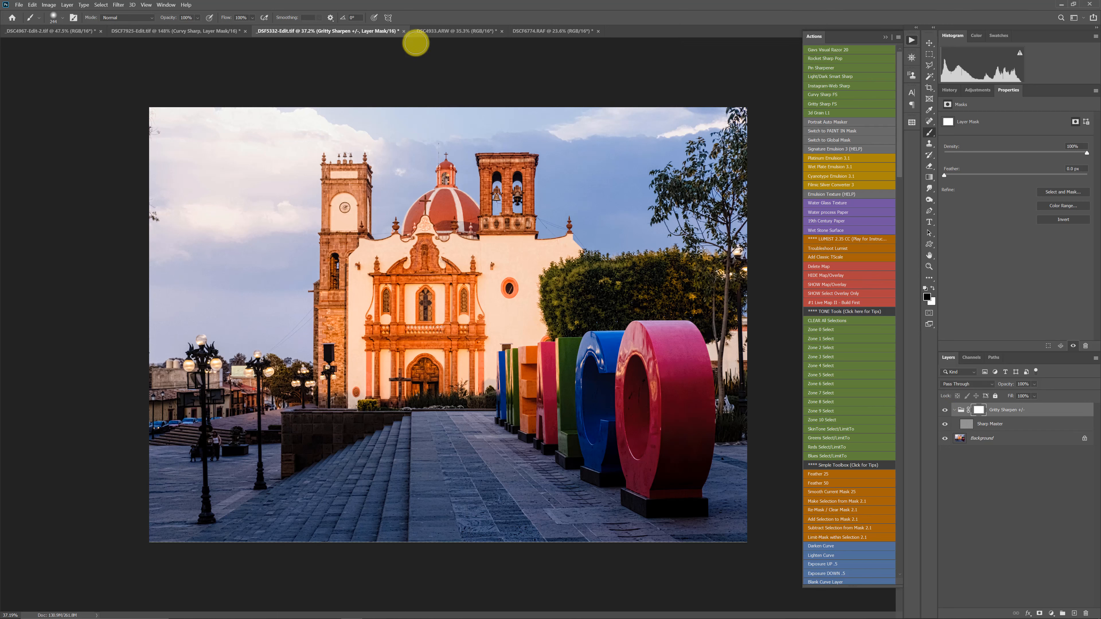
# - Switch past the van landscape to the portrait photo DSCF6774.RAF of the woman at the brick wall
pyautogui.click(437, 33)
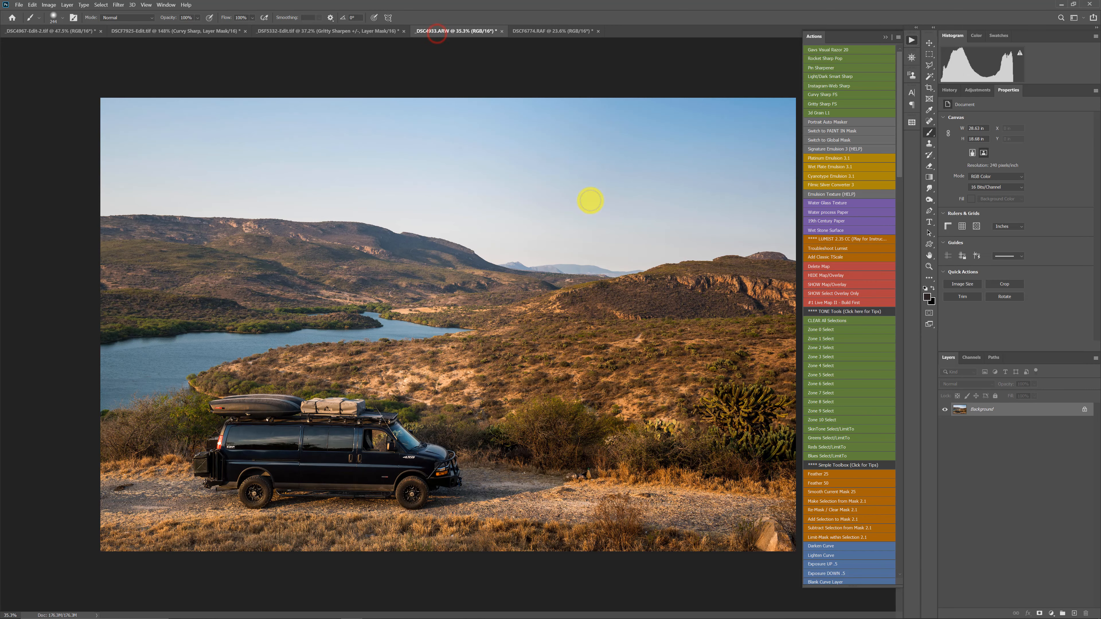
pyautogui.click(552, 33)
pyautogui.scroll(3, 454, 209)
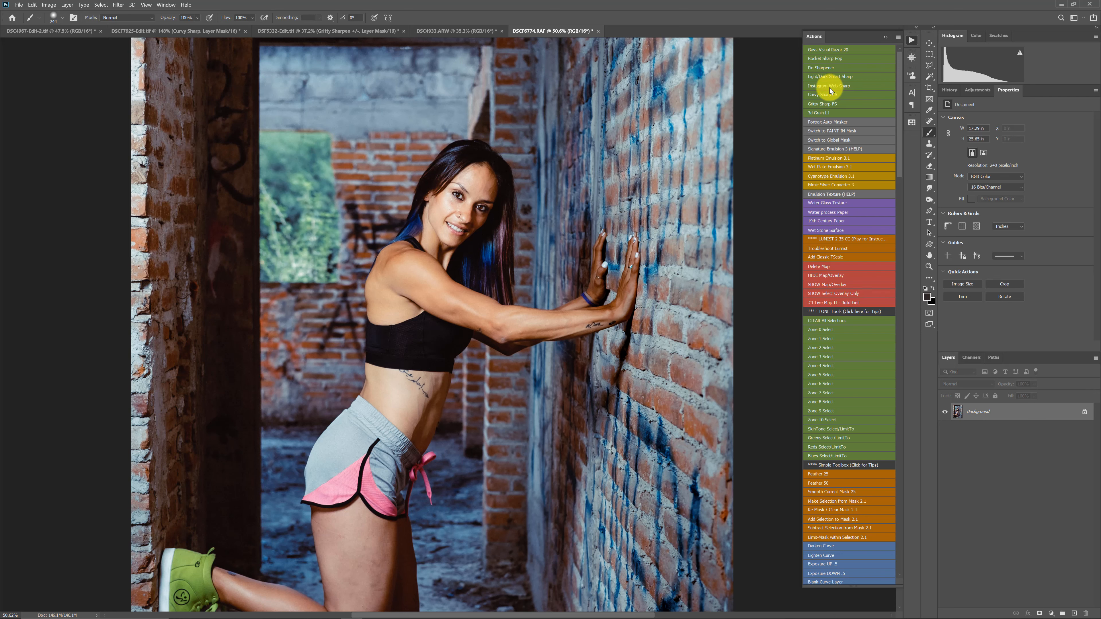
# - Try the Pin Sharpener action on the portrait, check the face up close, and delete the resulting group
pyautogui.click(830, 69)
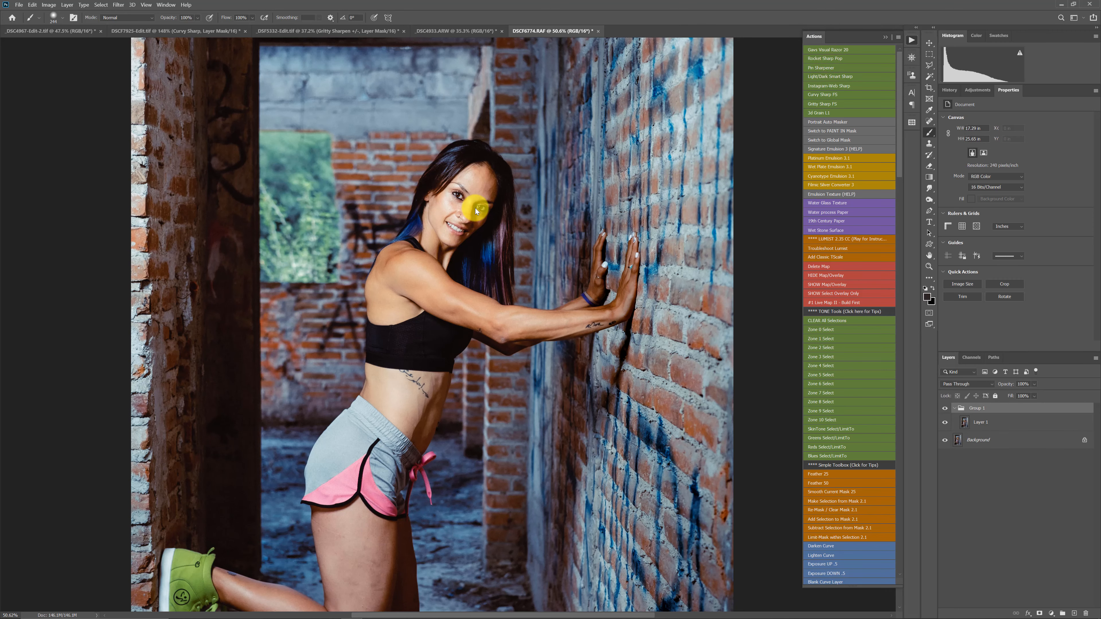
pyautogui.scroll(6, 475, 208)
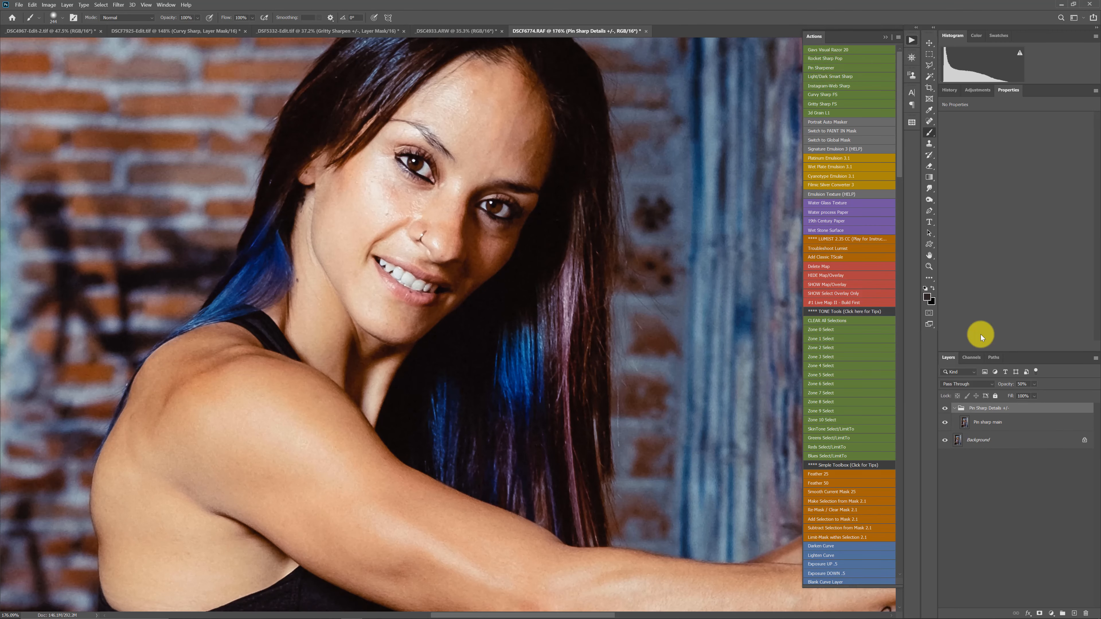
pyautogui.click(945, 410)
pyautogui.press('Delete')
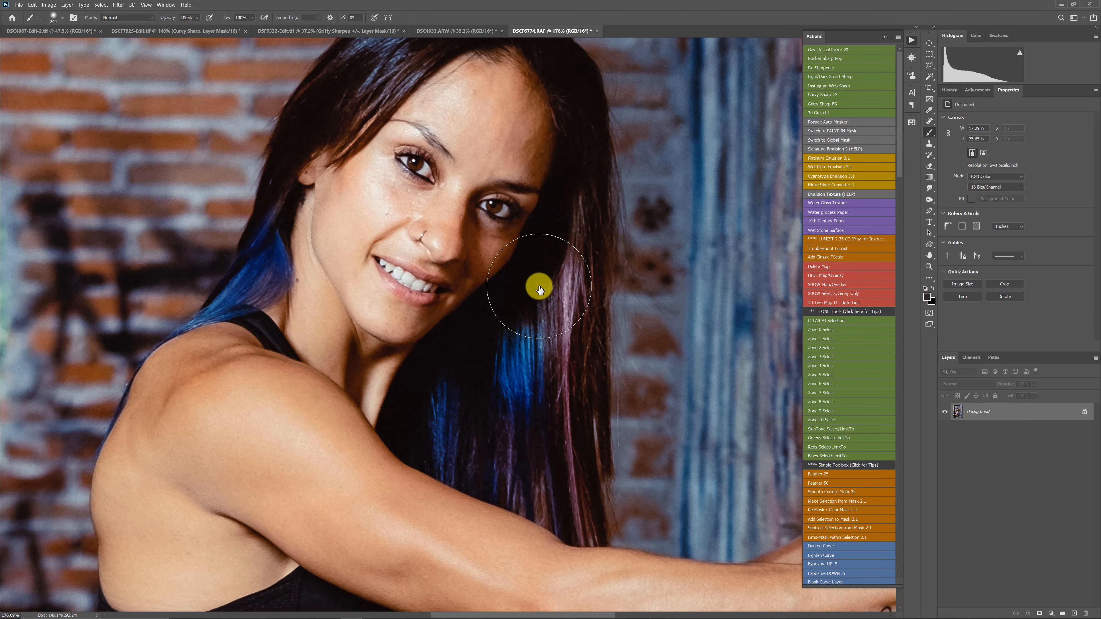
# - Run the Gritty Sharp FS action on the portrait and compare it with the Gritty Sharpen +/- group hidden and shown
pyautogui.scroll(-4, 539, 288)
pyautogui.click(828, 104)
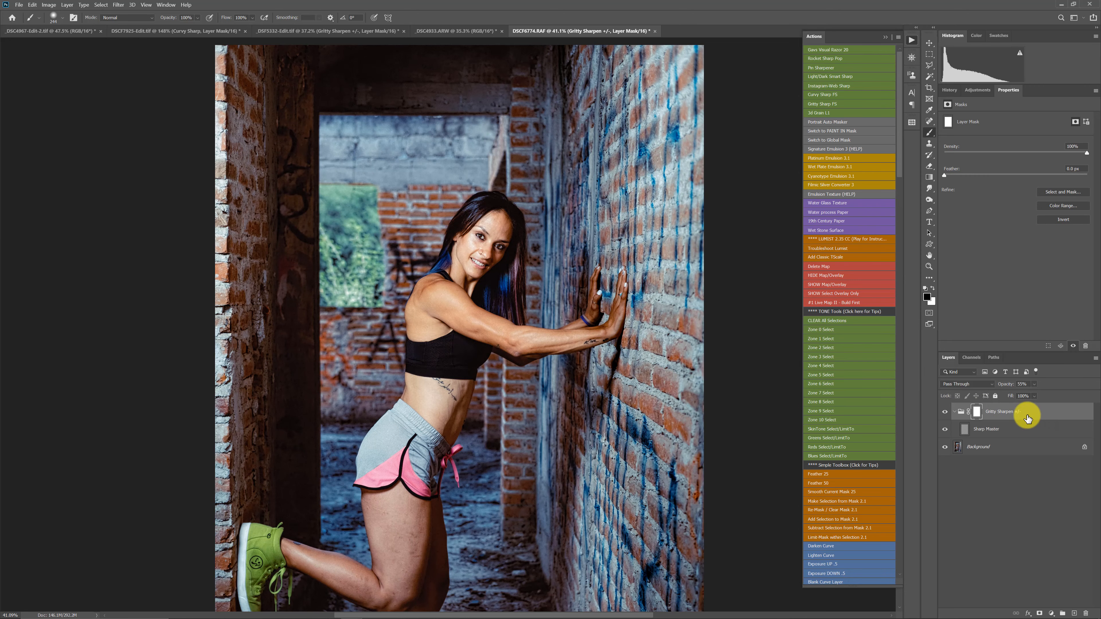
pyautogui.click(947, 411)
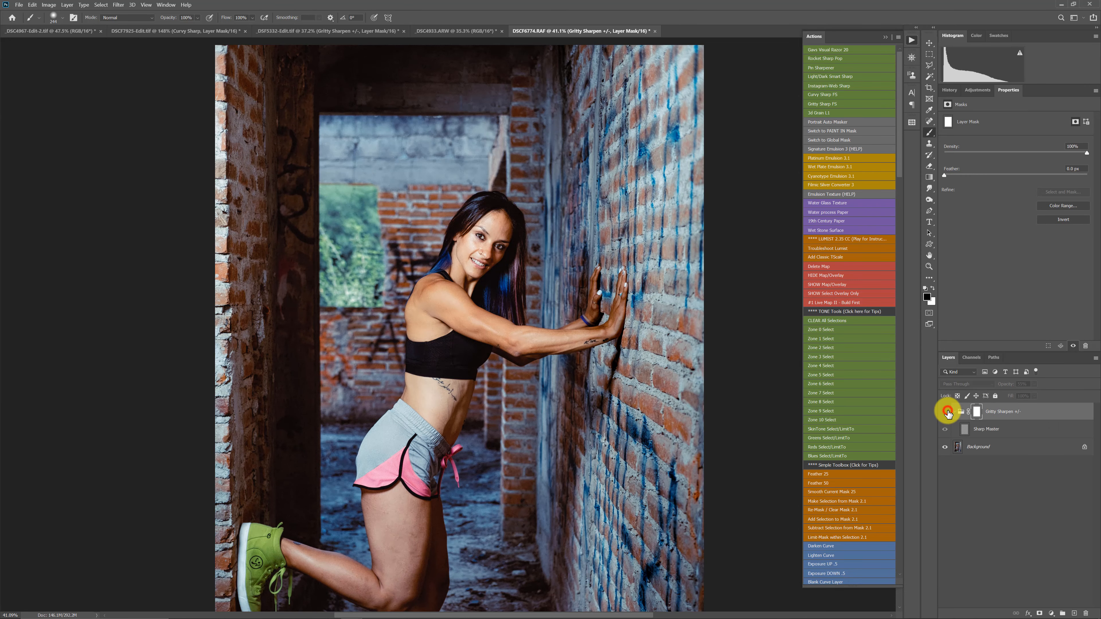
pyautogui.click(947, 412)
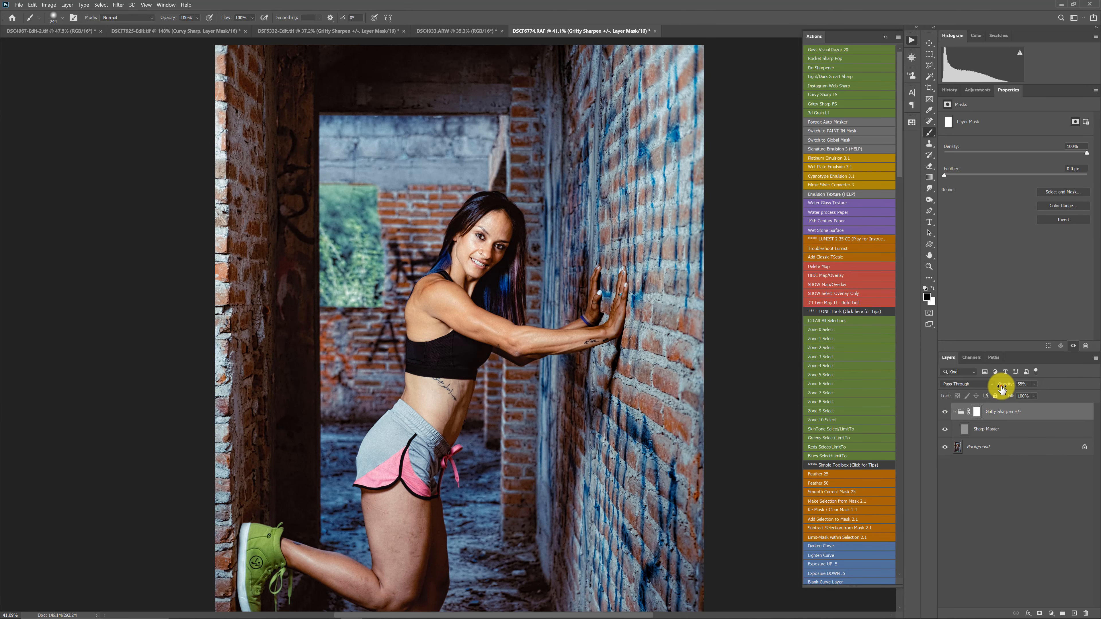
# - Raise the portrait's Gritty Sharpen +/- group opacity to 100% to judge the skin and bricks, and reduce it again
pyautogui.moveTo(1000, 383); pyautogui.dragTo(1054, 377)
pyautogui.scroll(5, 568, 243)
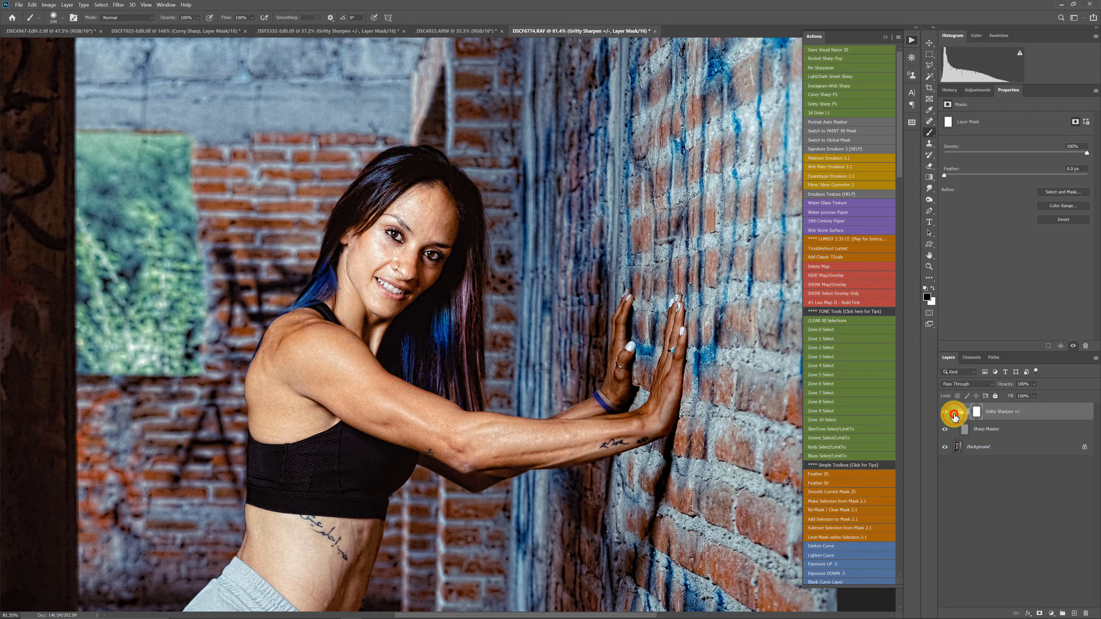
pyautogui.scroll(-1, 425, 248)
pyautogui.scroll(-2, 426, 248)
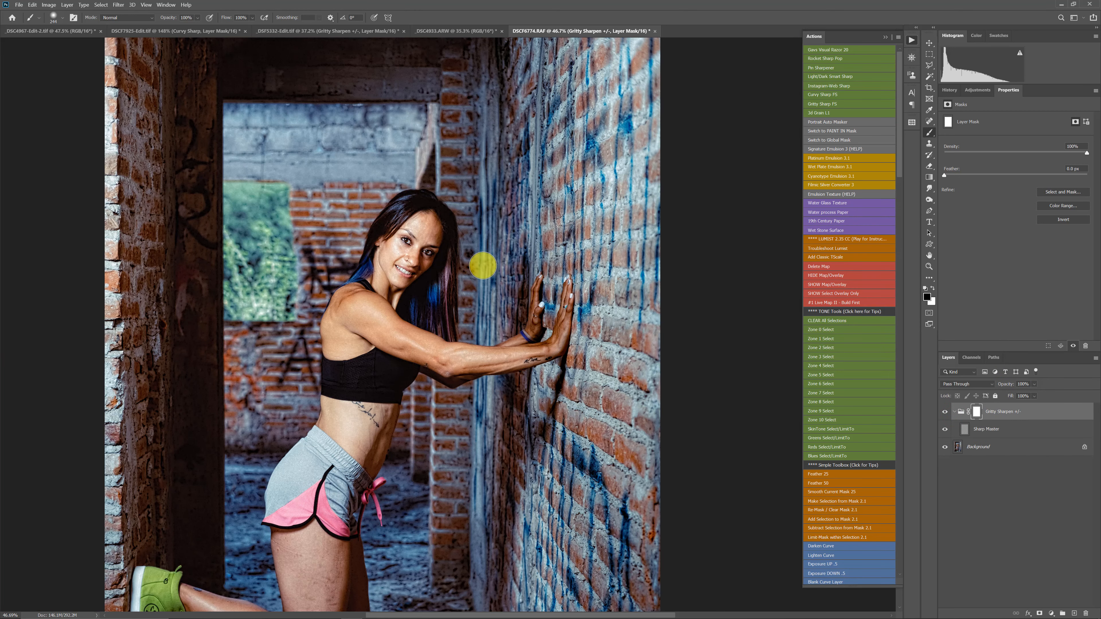
pyautogui.click(945, 412)
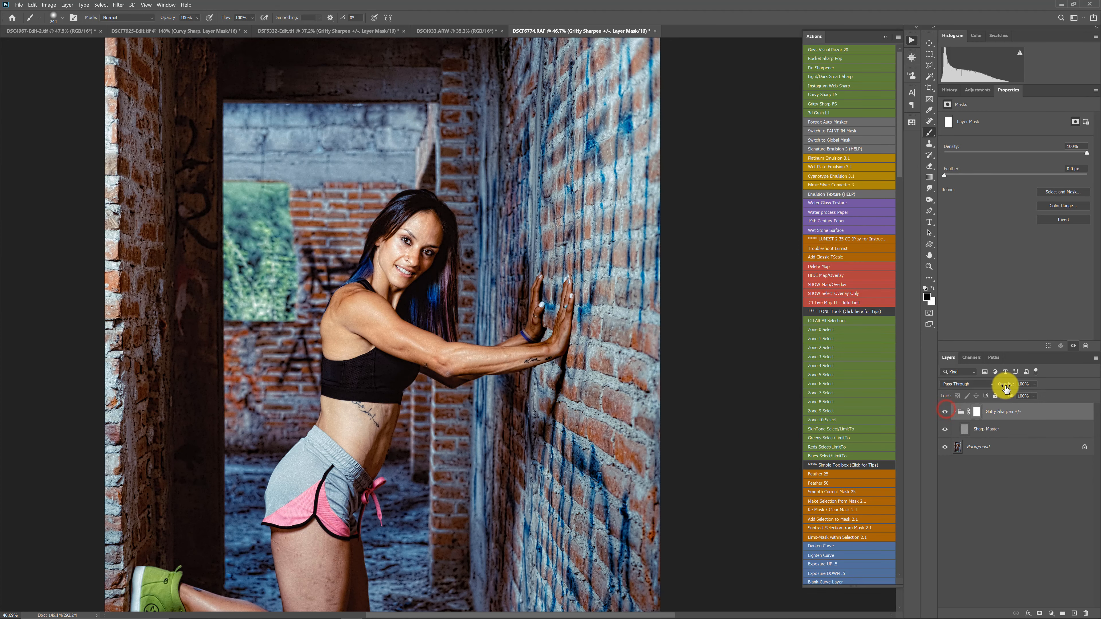
pyautogui.moveTo(1006, 384); pyautogui.dragTo(982, 389)
# - Switch to the van landscape photo and run the Curvy Sharp FS action on it
pyautogui.click(449, 31)
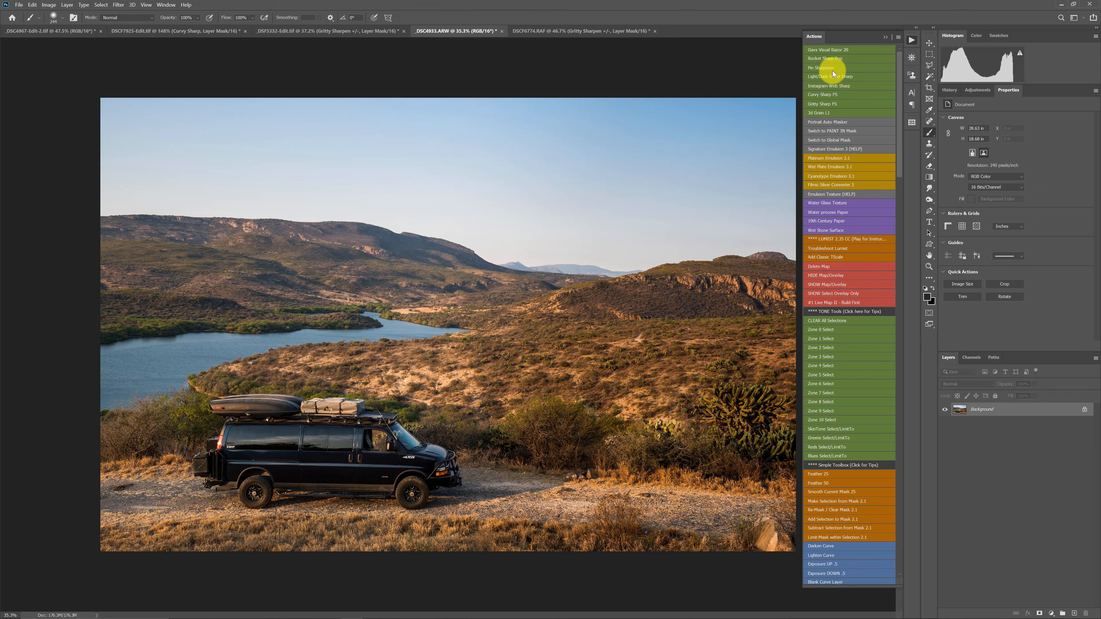
pyautogui.click(824, 96)
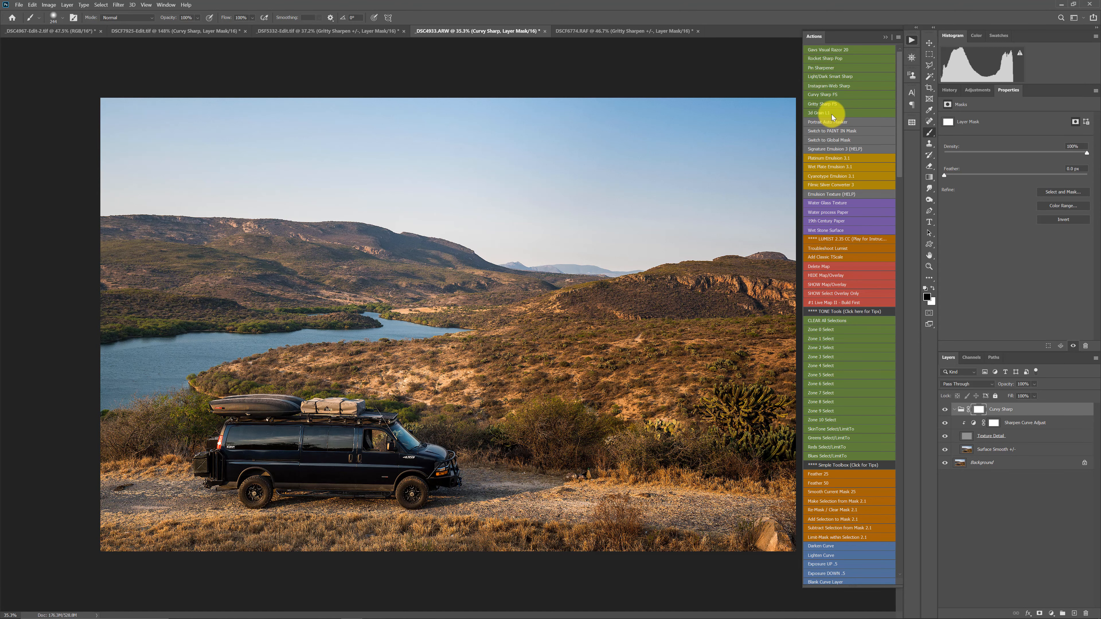
# - Compare the van and hillside with the Curvy Sharp group hidden and shown
pyautogui.scroll(3, 320, 440)
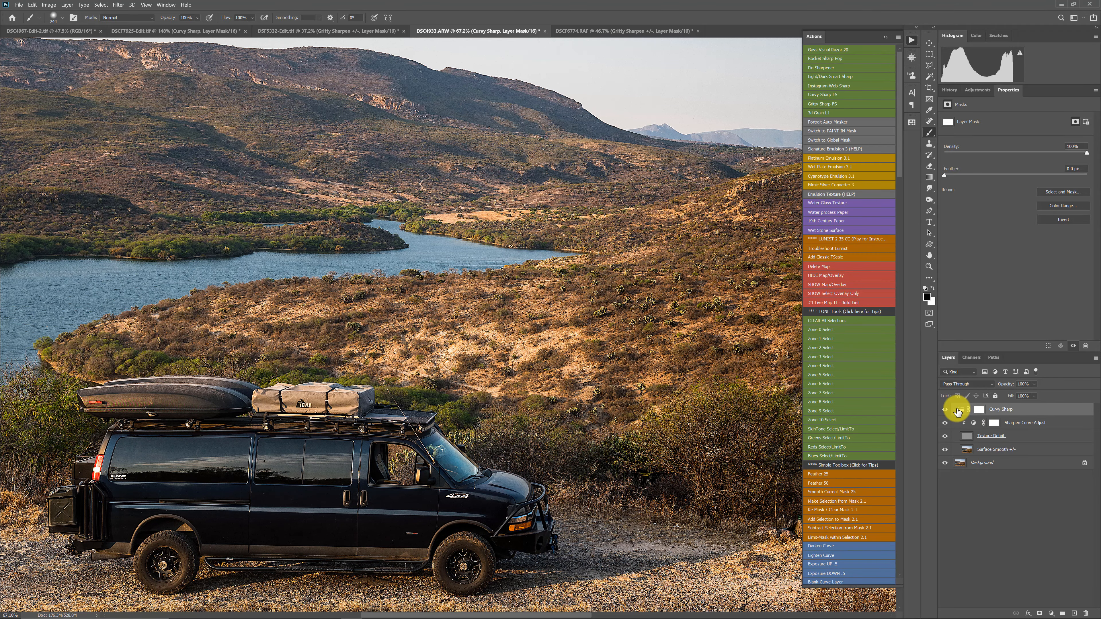
pyautogui.click(945, 410)
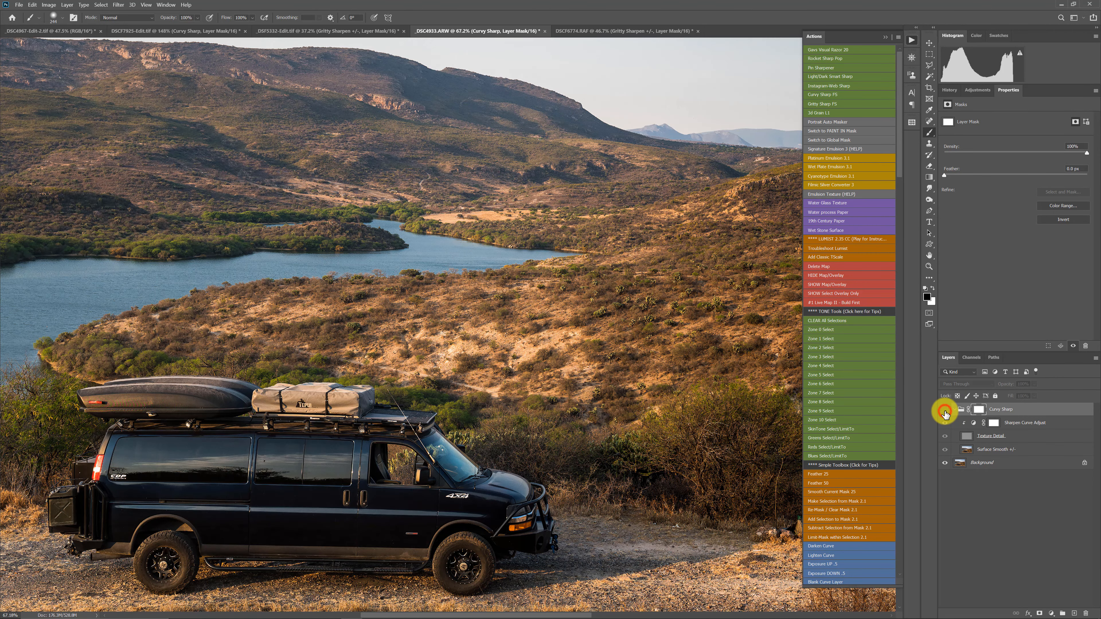
pyautogui.click(945, 409)
pyautogui.scroll(-1, 563, 313)
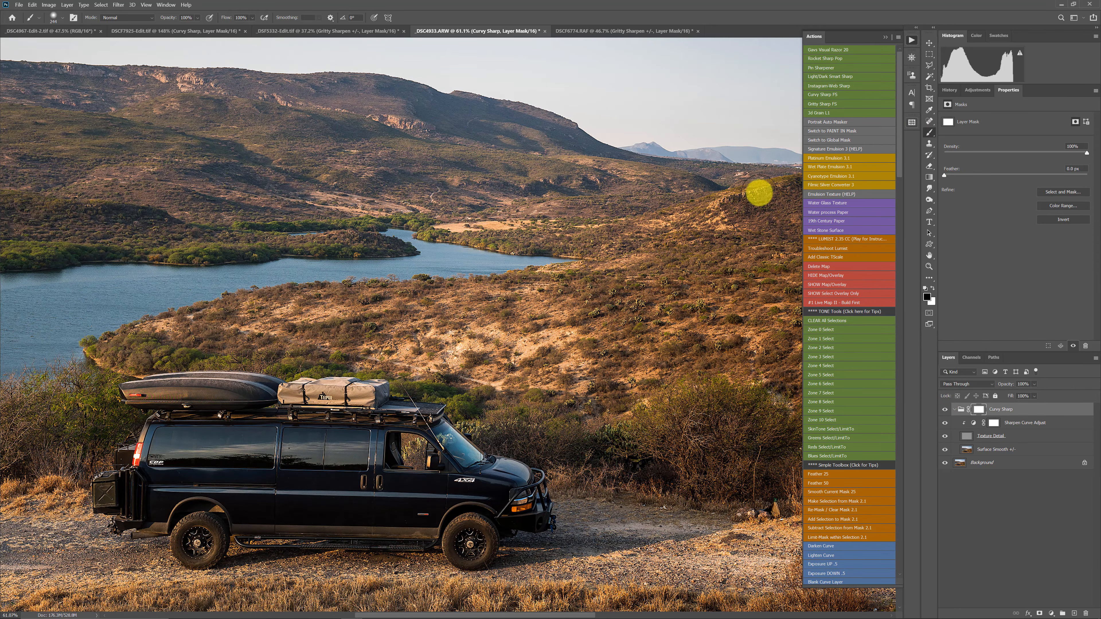
pyautogui.scroll(-3, 646, 337)
pyautogui.scroll(3, 662, 330)
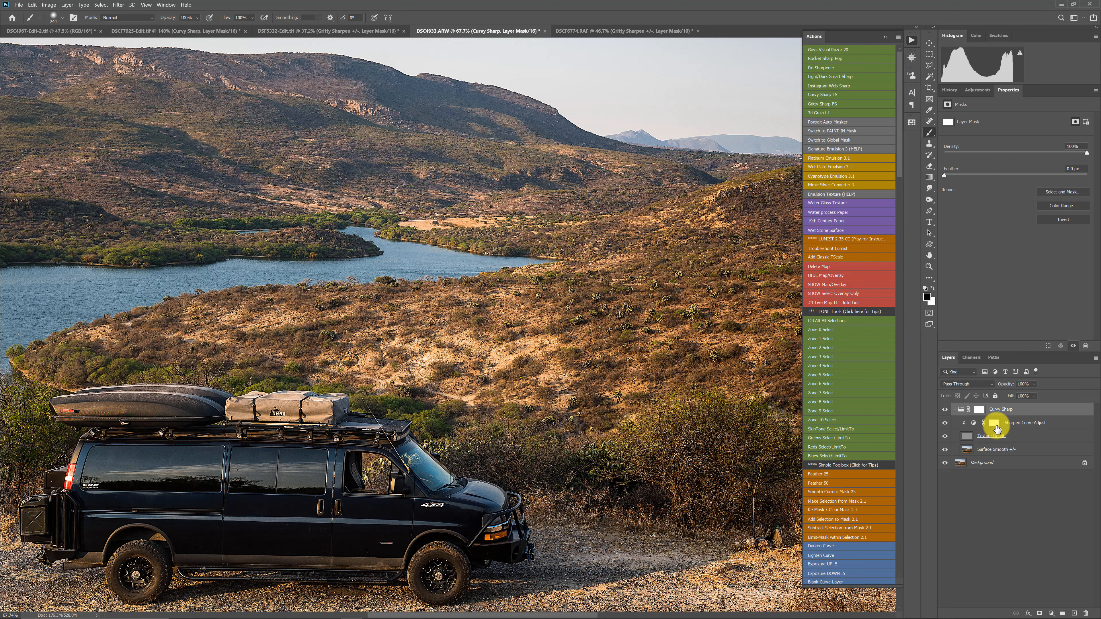
# - Soften the Sharpen Curve Adjust layer by raising its lower curve point to input 74, output 69, and check the landscape
pyautogui.click(973, 423)
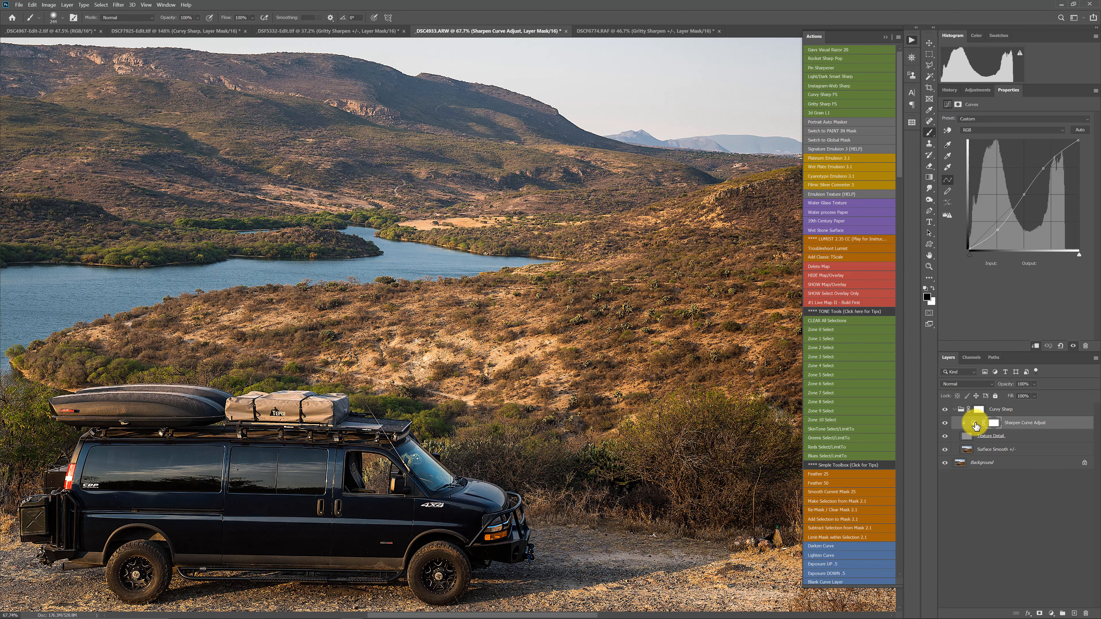
pyautogui.click(997, 231)
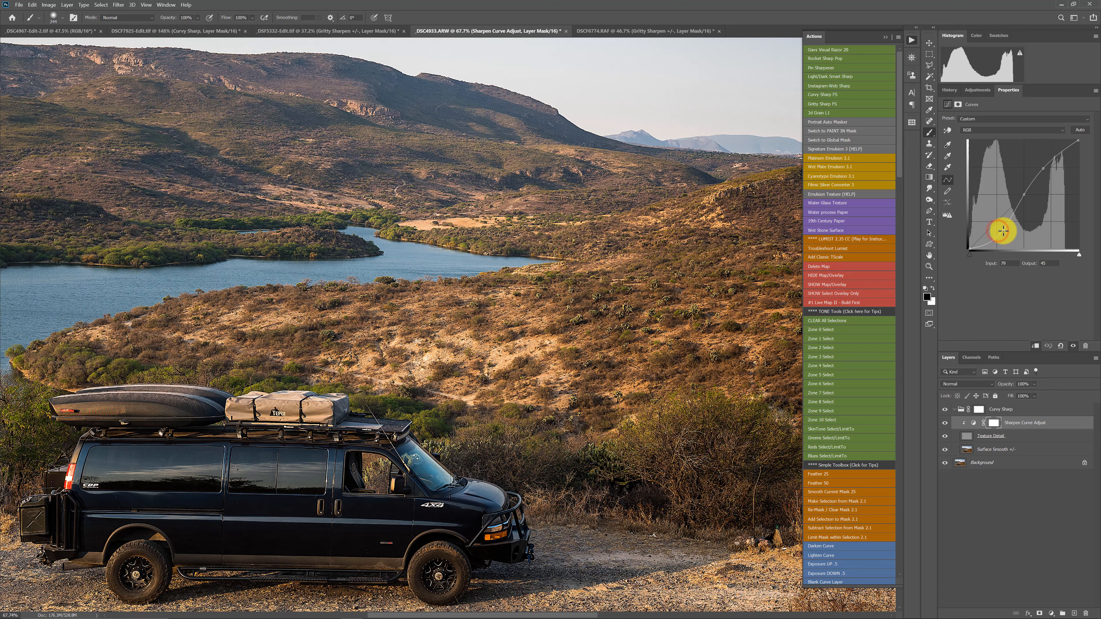
pyautogui.moveTo(1003, 231); pyautogui.dragTo(999, 220)
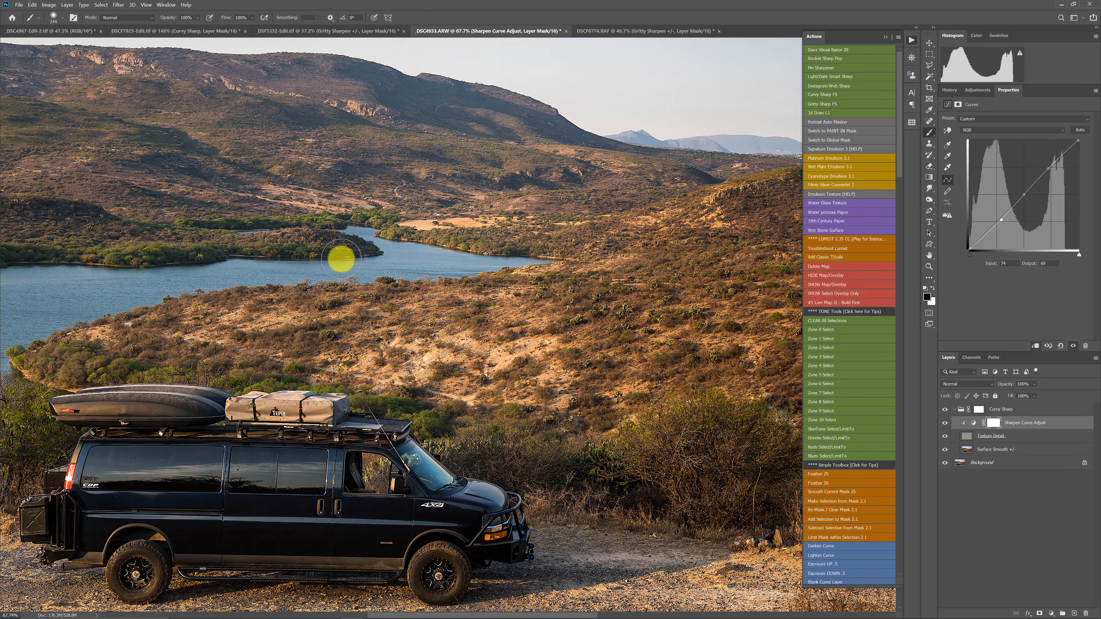
pyautogui.scroll(-3, 438, 363)
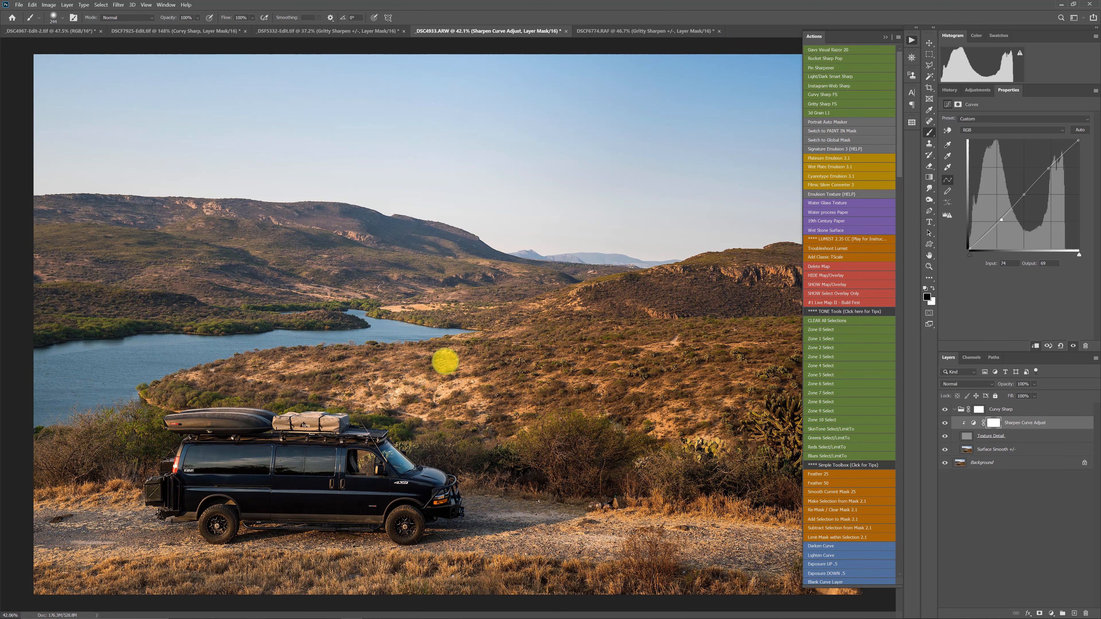
pyautogui.scroll(2, 632, 319)
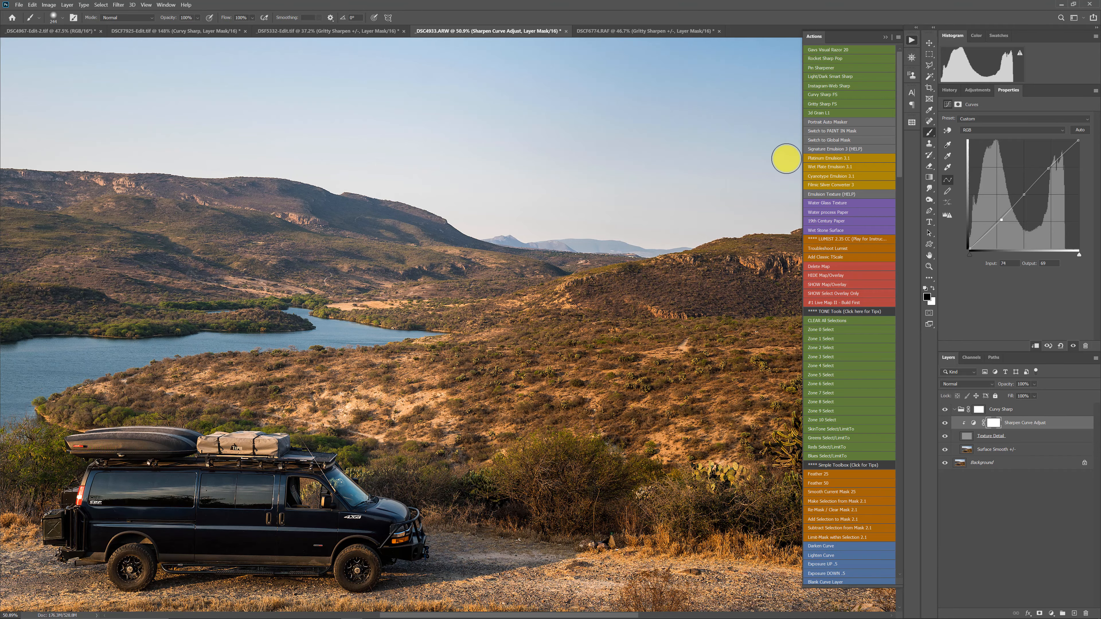
# - Run the Grain L1 action on the landscape with the sky and distant mountains in close view
pyautogui.scroll(6, 538, 189)
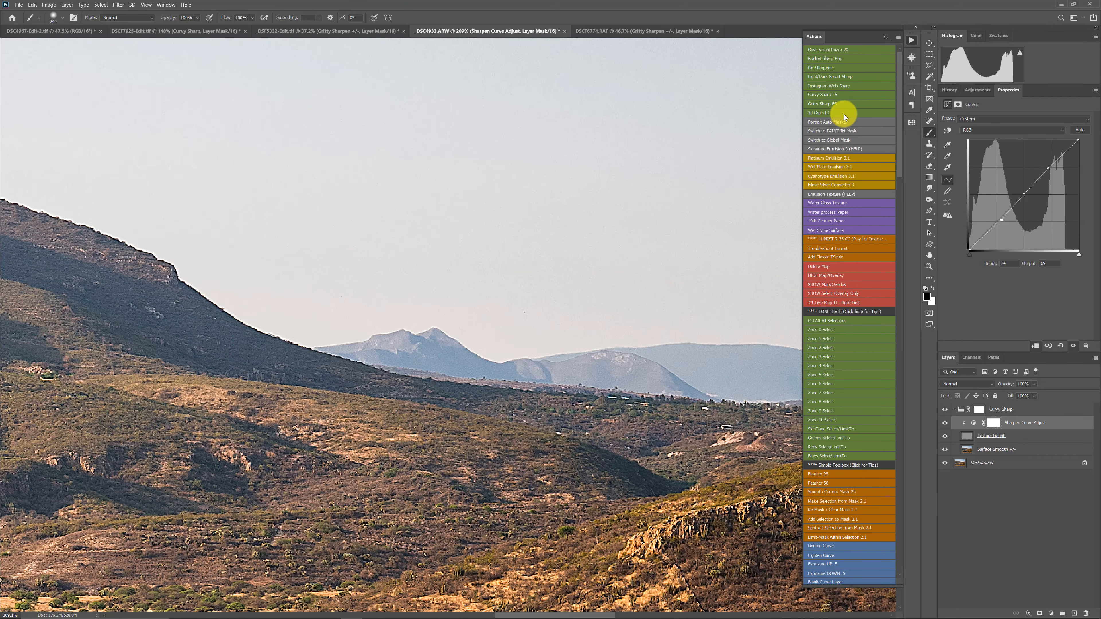
pyautogui.click(843, 113)
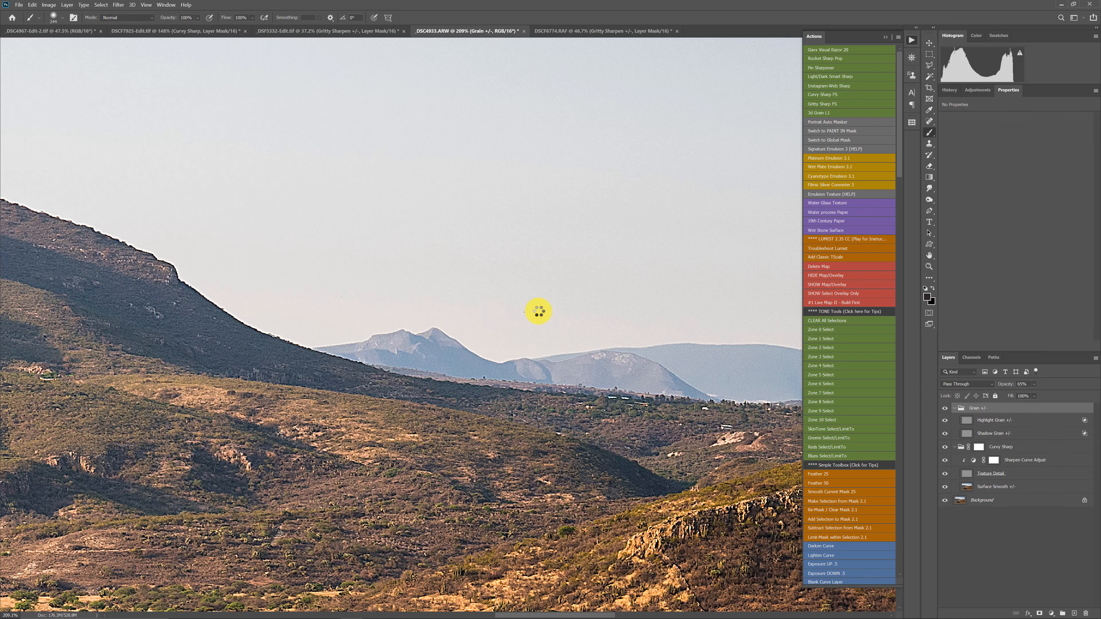
# - Raise the Grain group's opacity to 100% and compare the sky and mountains with the group hidden and shown
pyautogui.moveTo(1005, 384); pyautogui.dragTo(1052, 383)
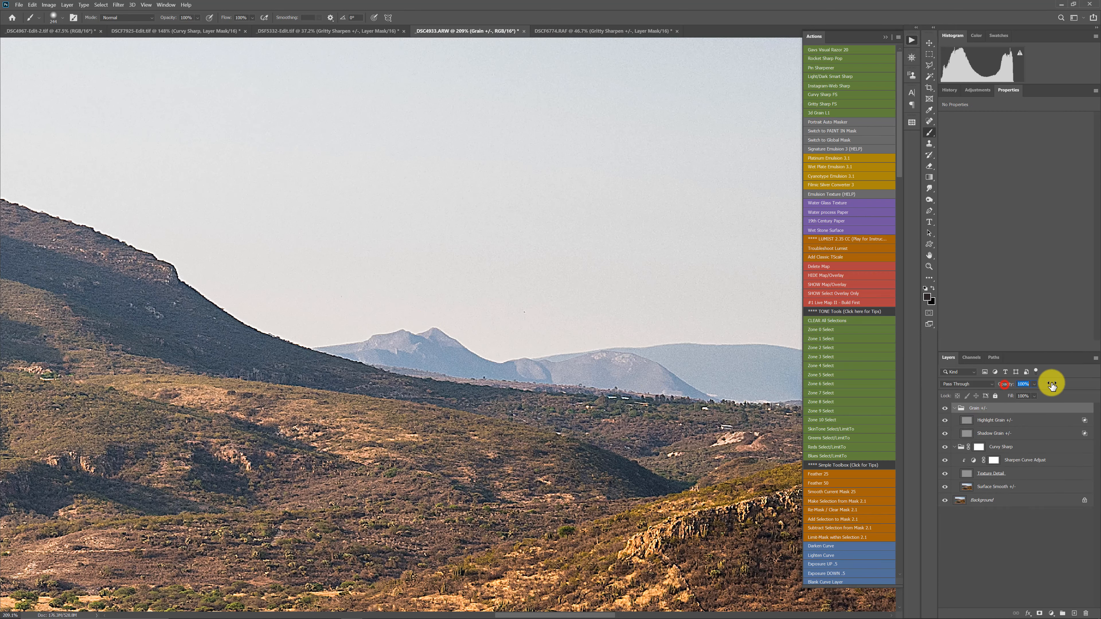
pyautogui.click(945, 409)
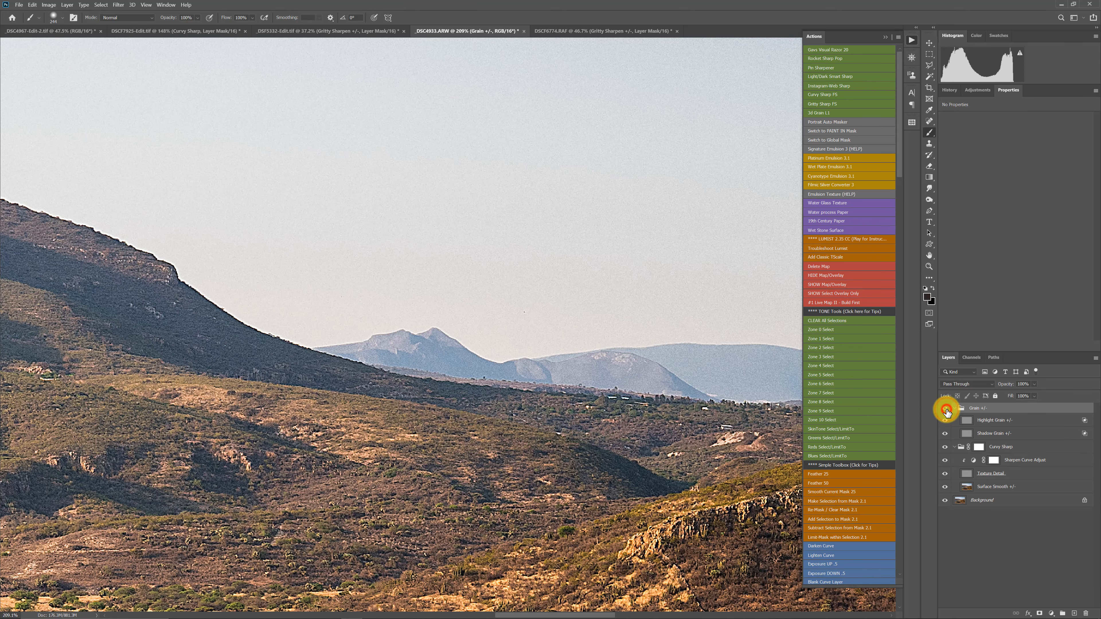
pyautogui.click(946, 410)
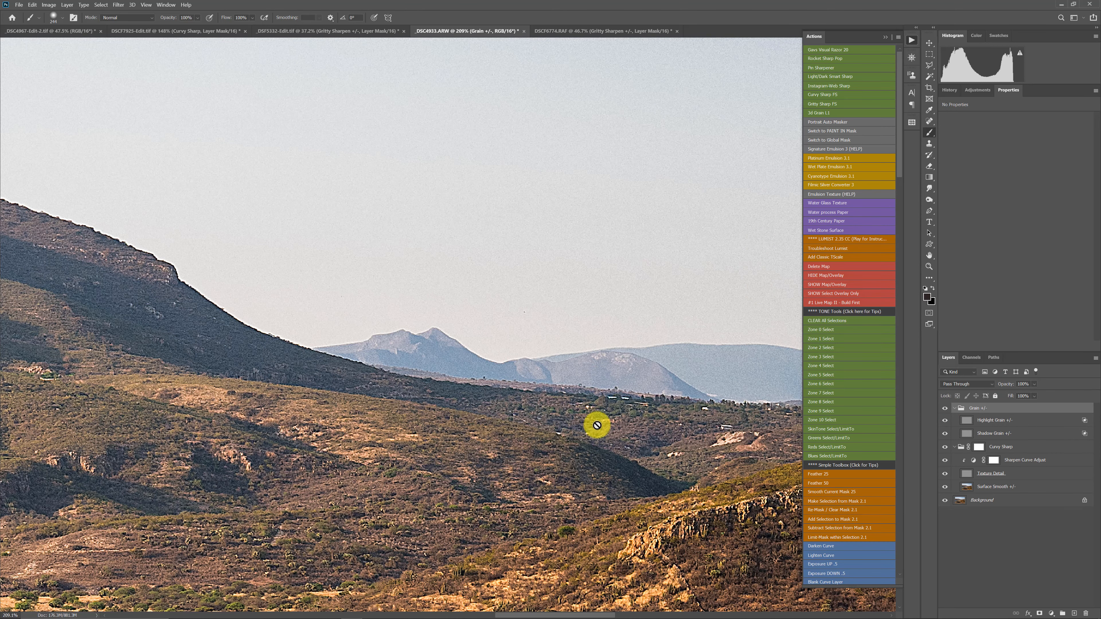
# - Collapse the Grain group and review the whole van landscape, selecting the Curvy Sharp group and ending with the Grain group selected
pyautogui.scroll(-10, 590, 423)
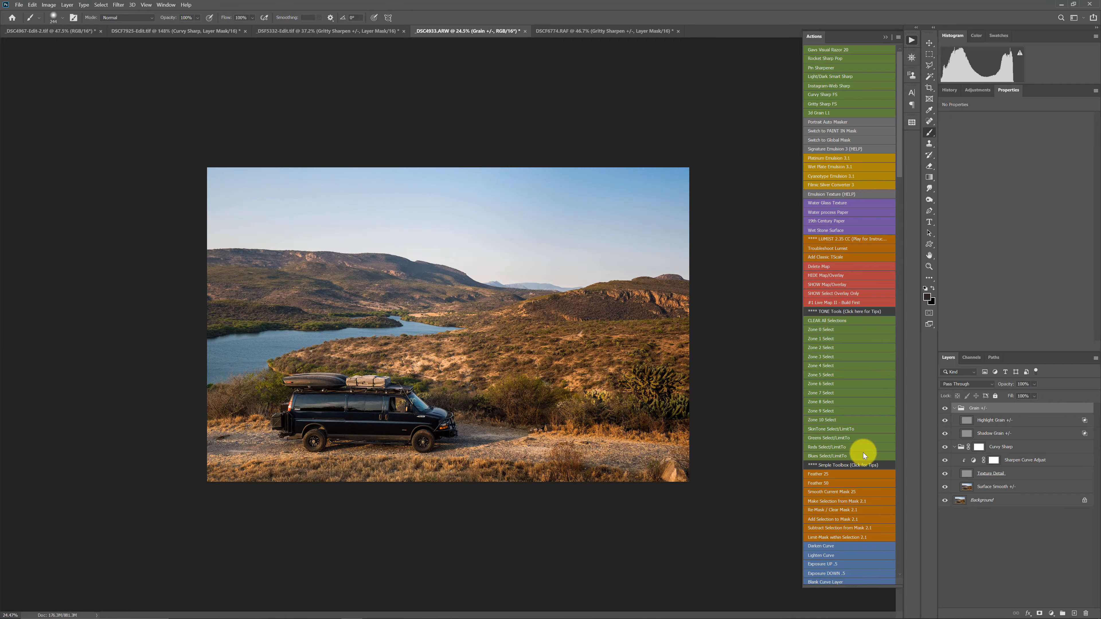
pyautogui.click(954, 408)
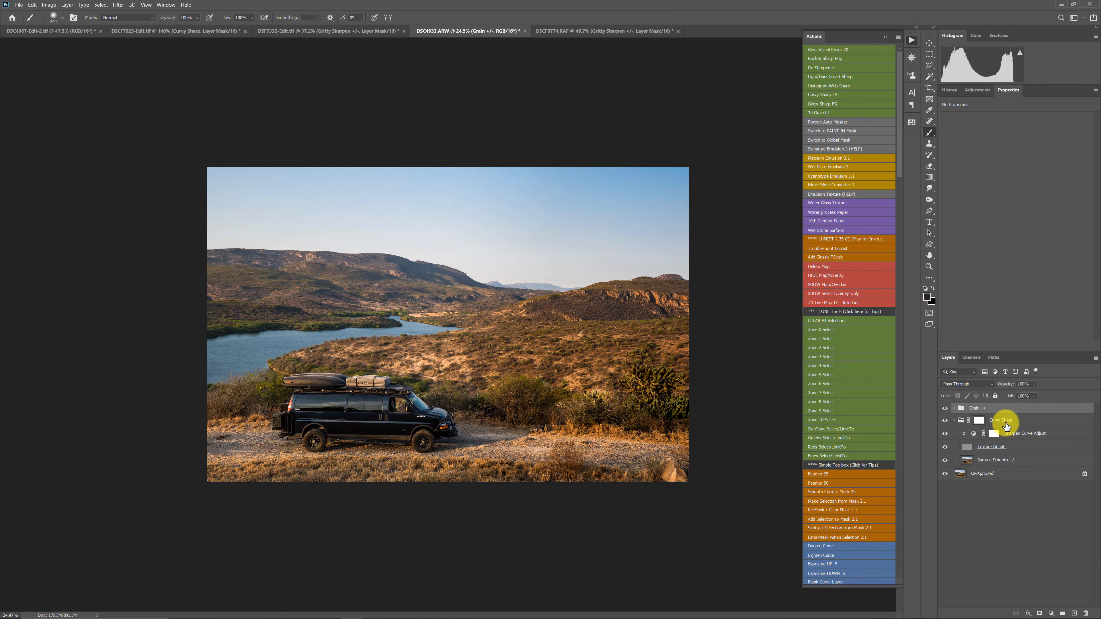
pyautogui.click(989, 418)
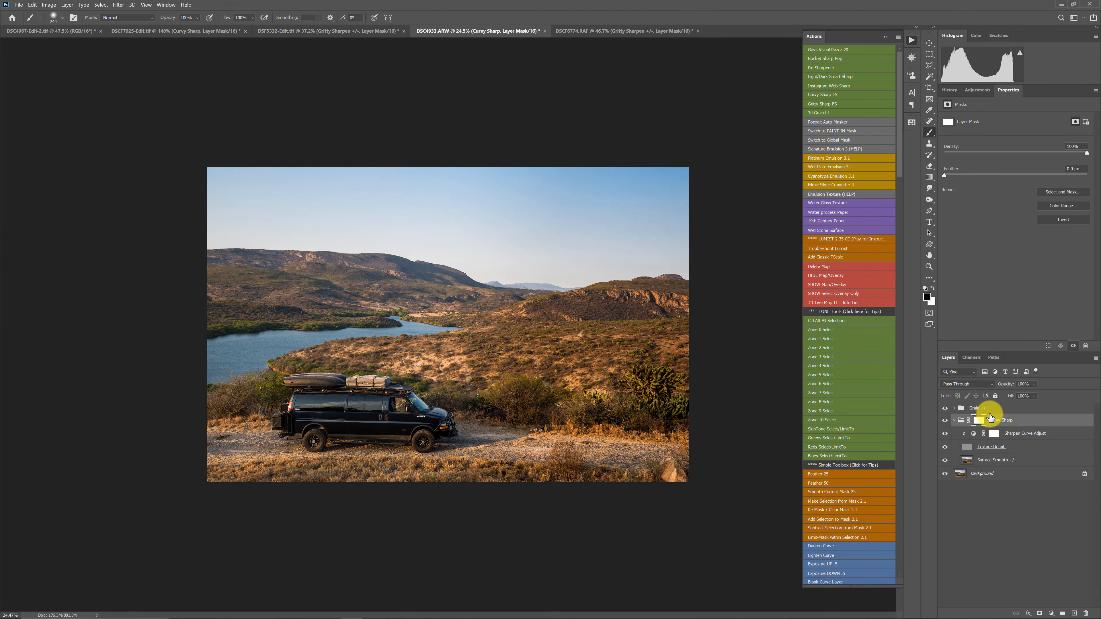
pyautogui.scroll(3, 573, 351)
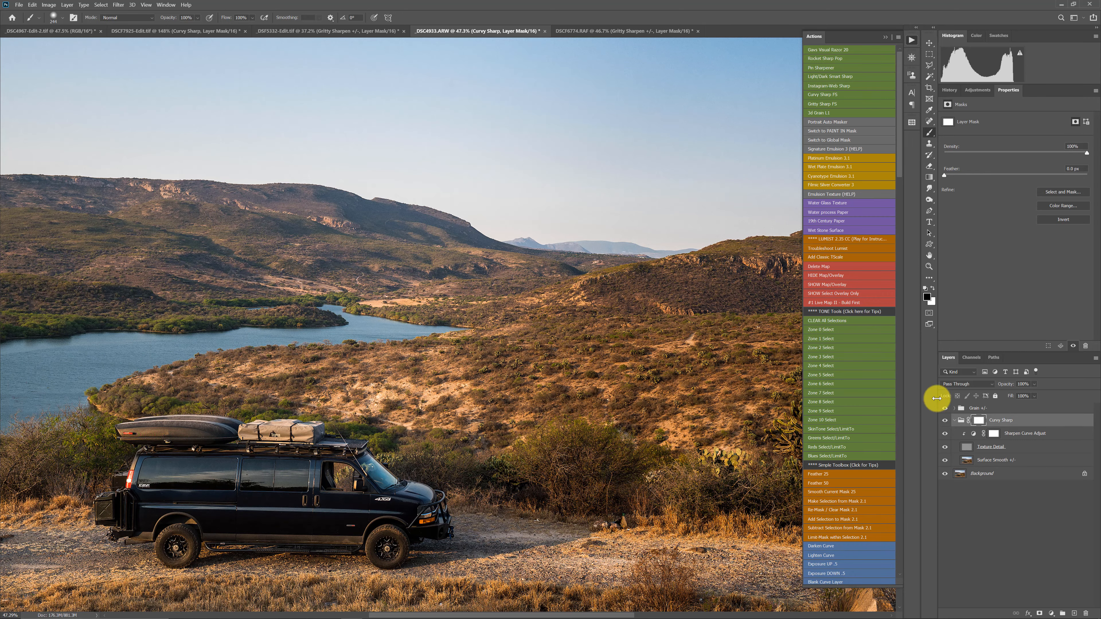
pyautogui.click(975, 412)
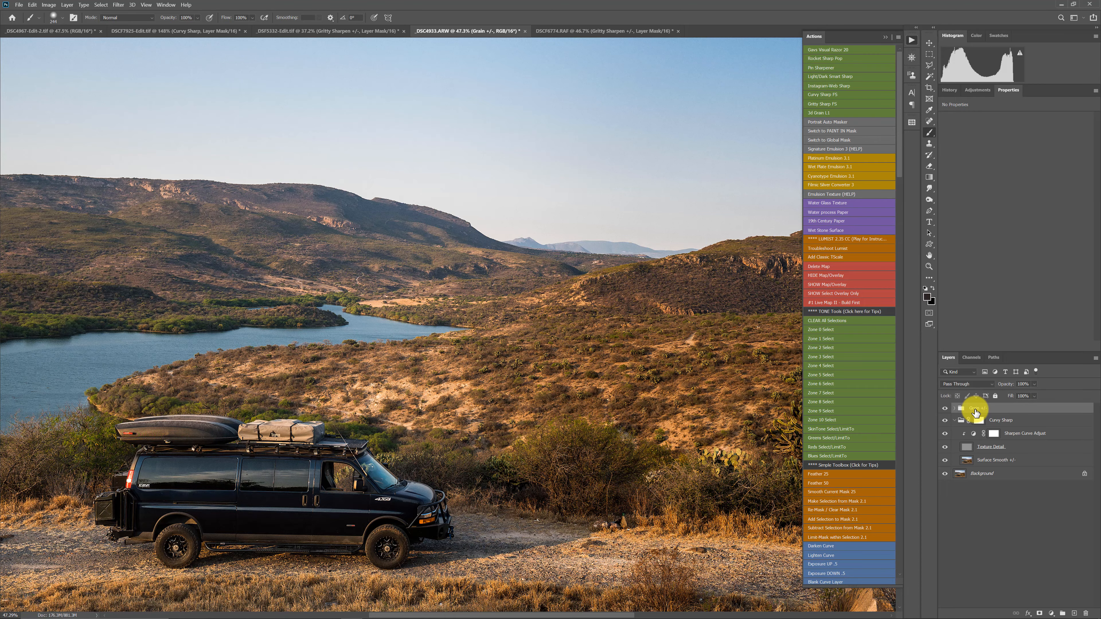
pyautogui.scroll(-2, 442, 332)
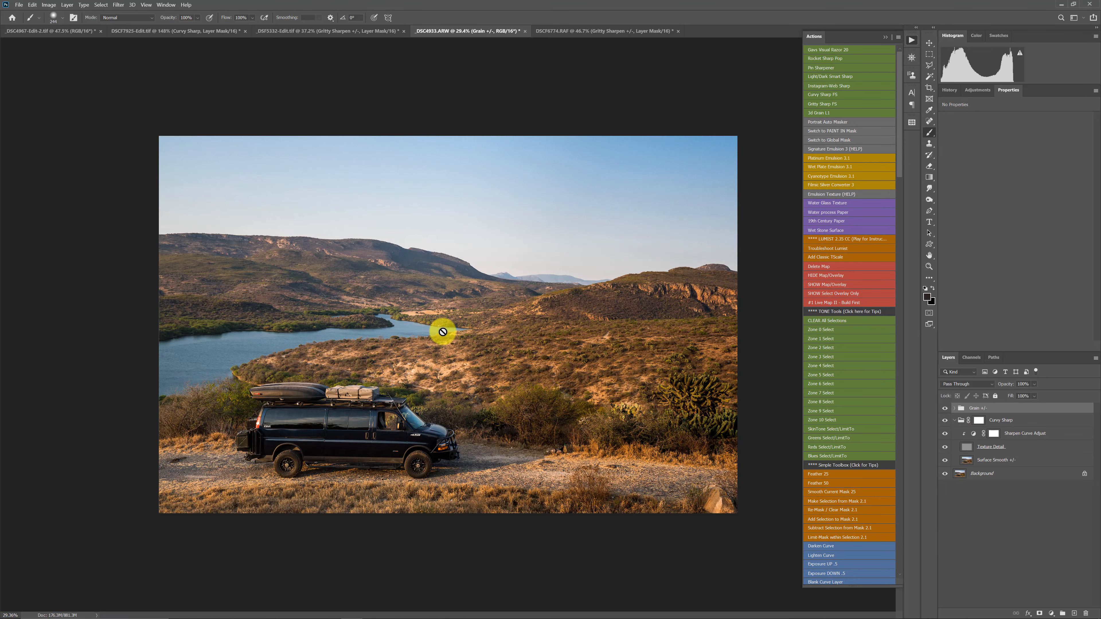
# - Switch to the portrait of the long-haired woman and view the whole sharpened photo
pyautogui.click(195, 31)
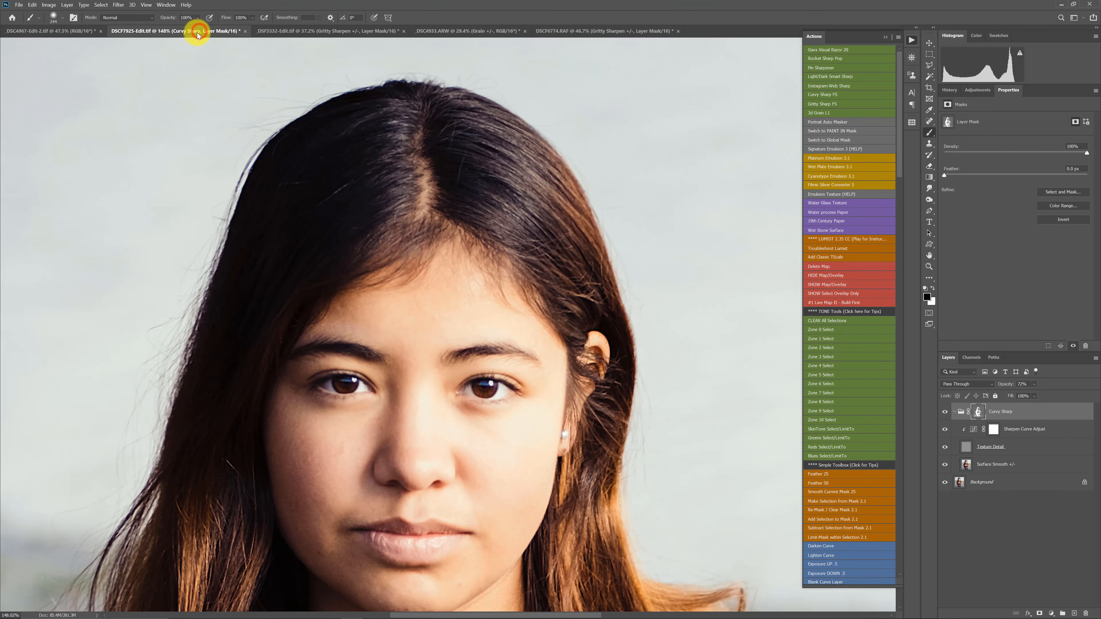
pyautogui.scroll(-4, 331, 228)
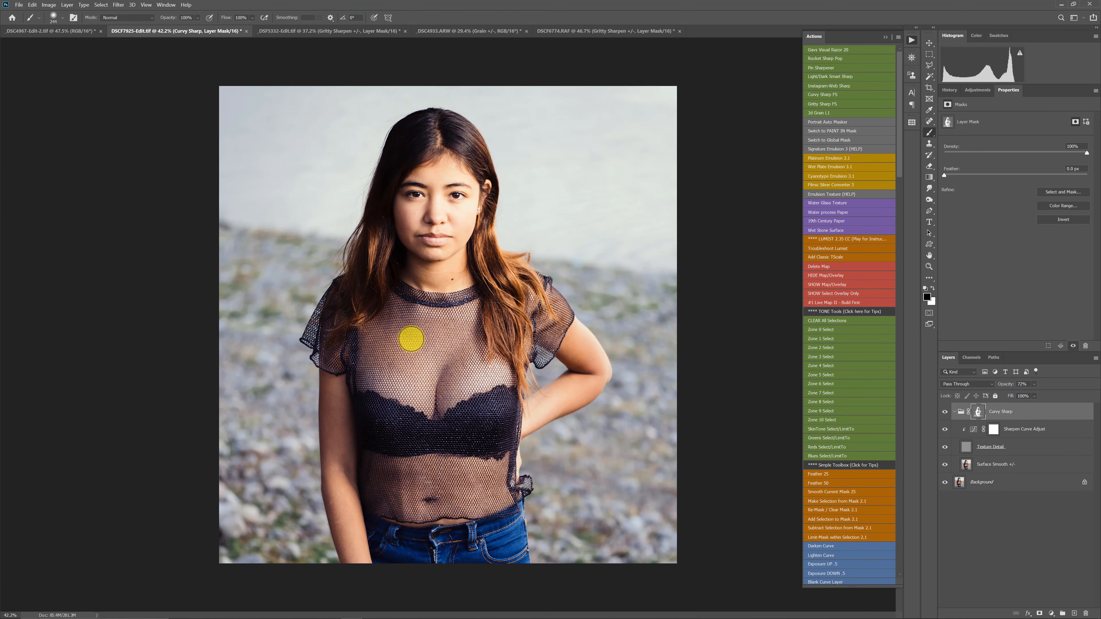